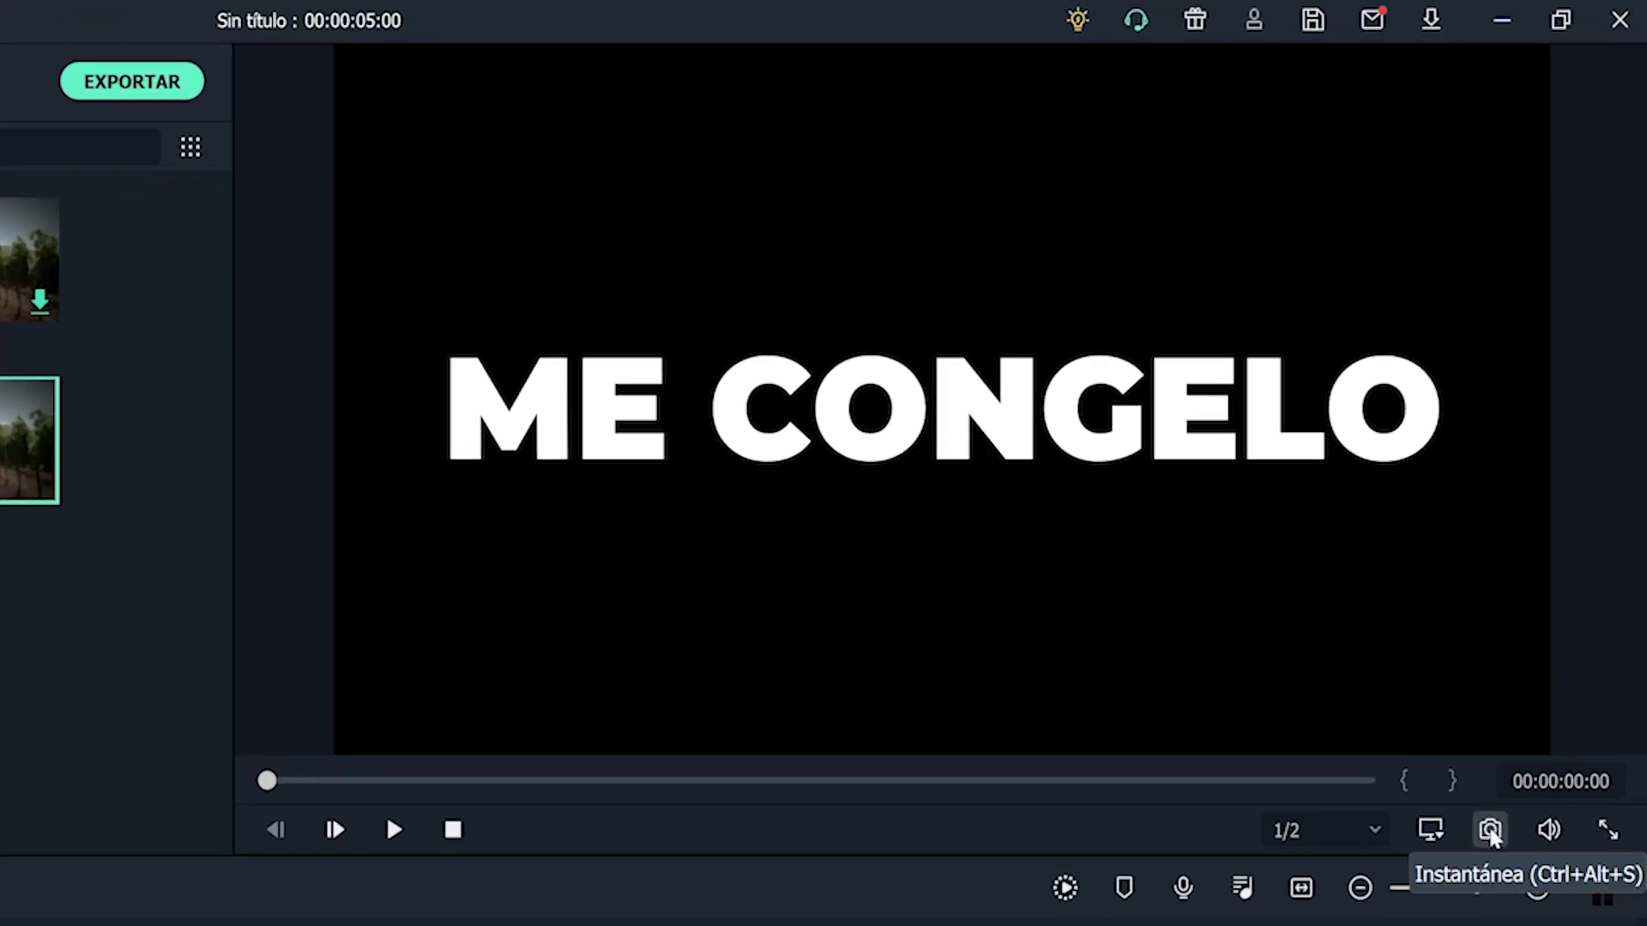
Capture a snapshot of the ME CONGELO frame and replace the title and black clips on the timeline with it, on track 3
click(1491, 831)
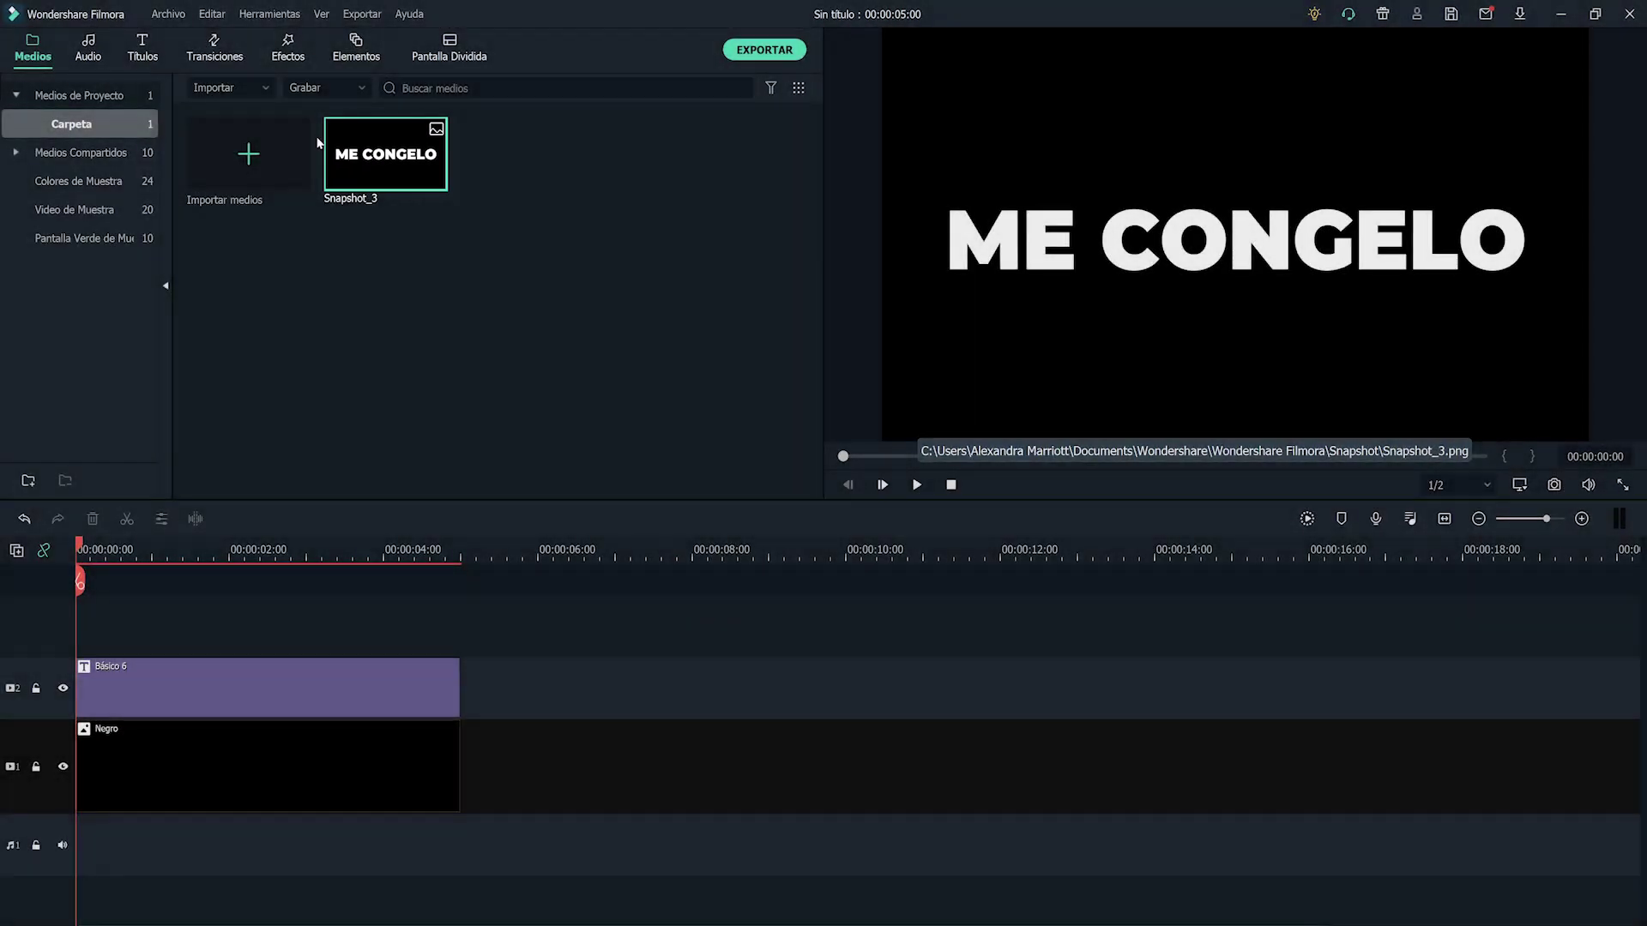
drag(476, 616, 311, 874)
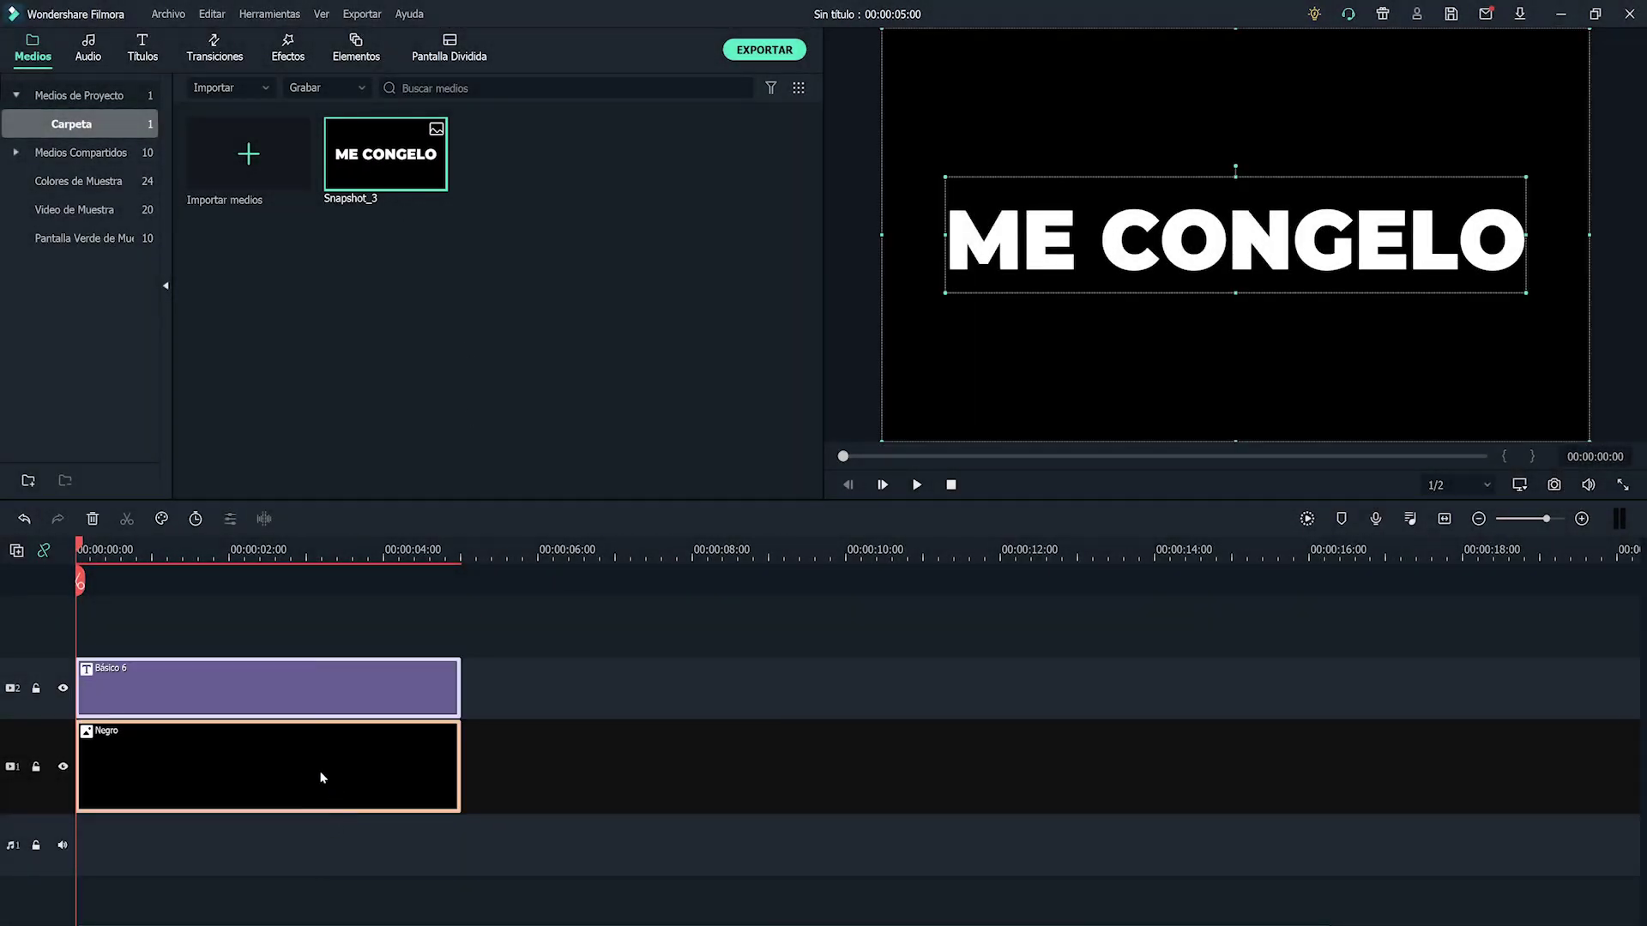
click(91, 520)
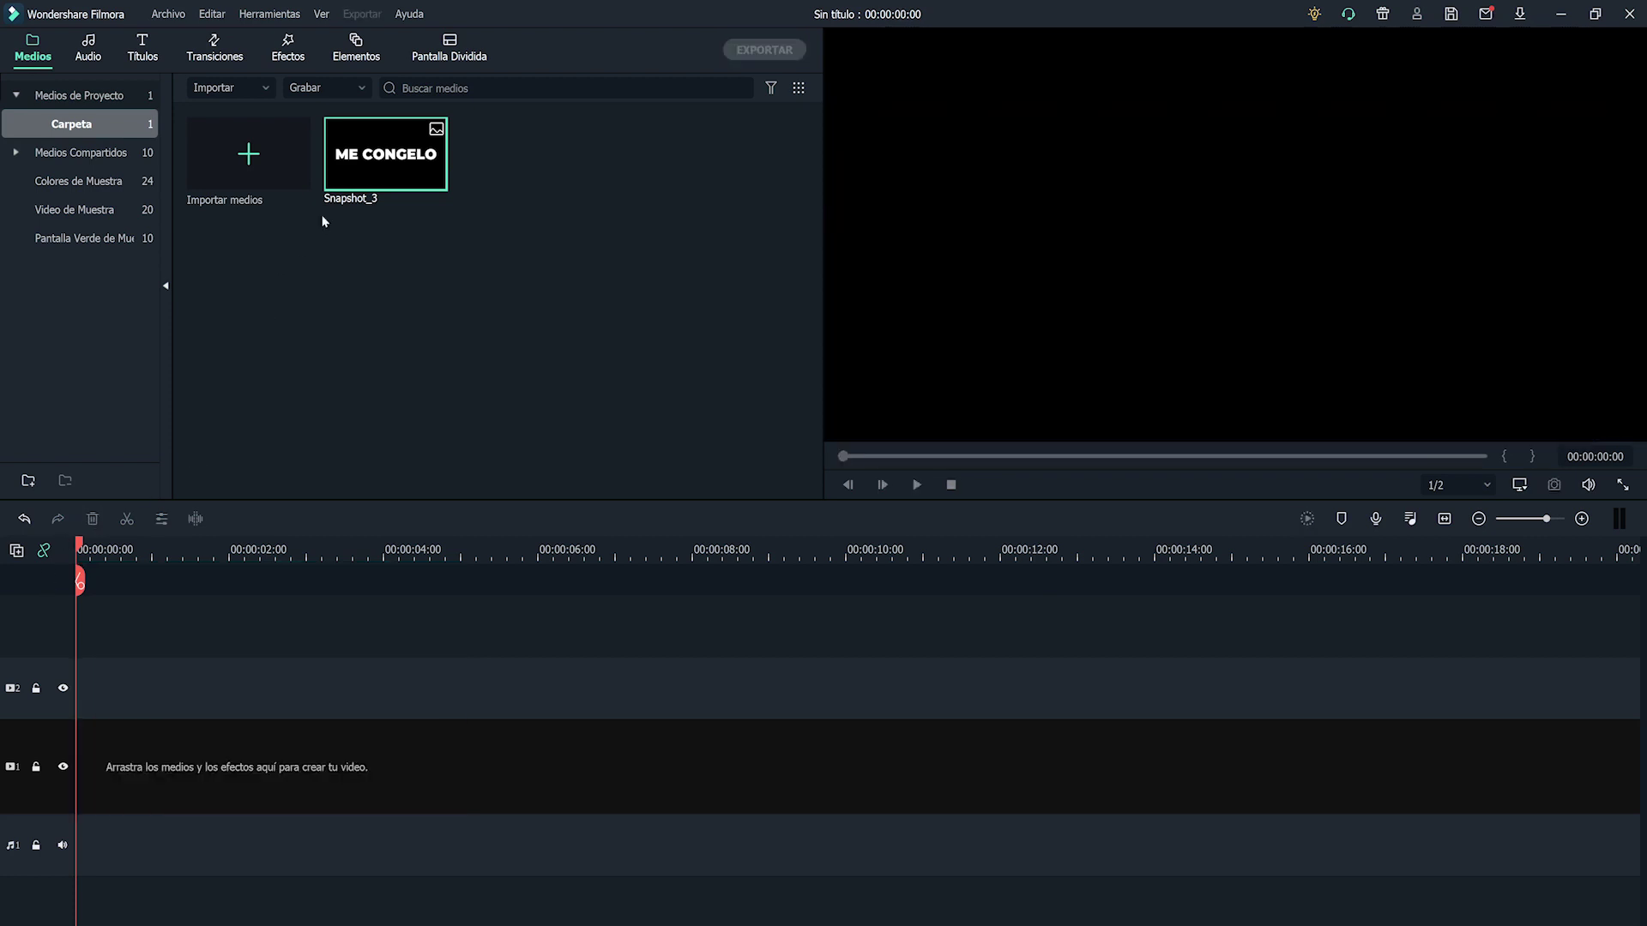
drag(371, 176, 90, 660)
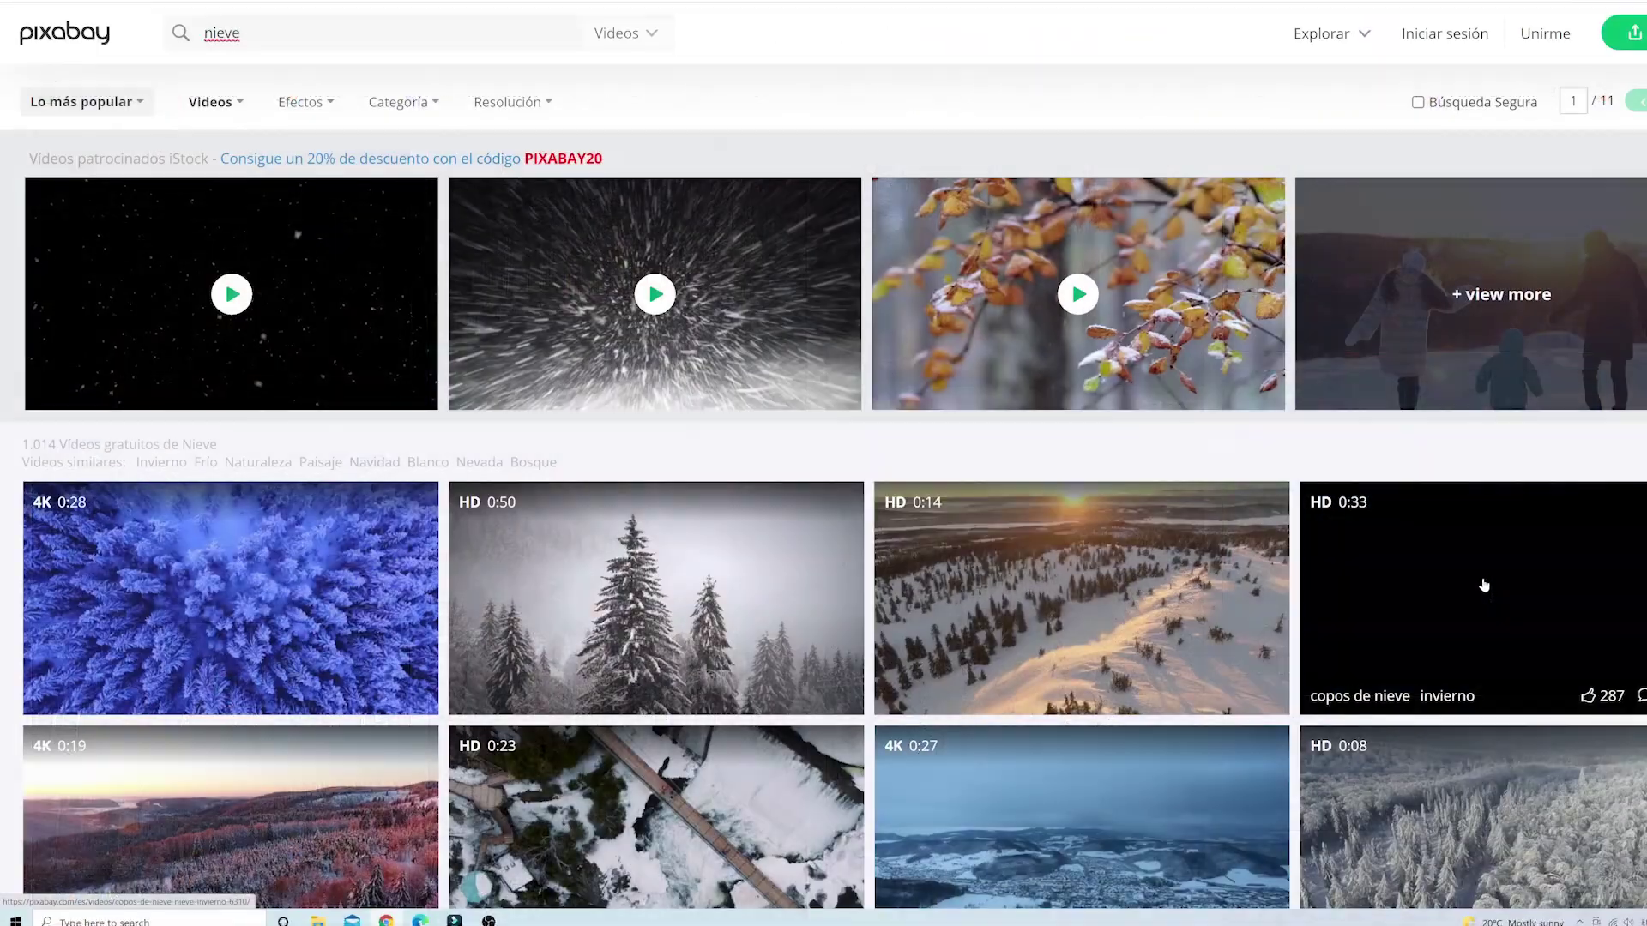
Browse the snow videos on Pixabay and the snow photos on Filmstock for usable footage and textures
scroll(1482, 583, down, 8)
scroll(1481, 583, down, 6)
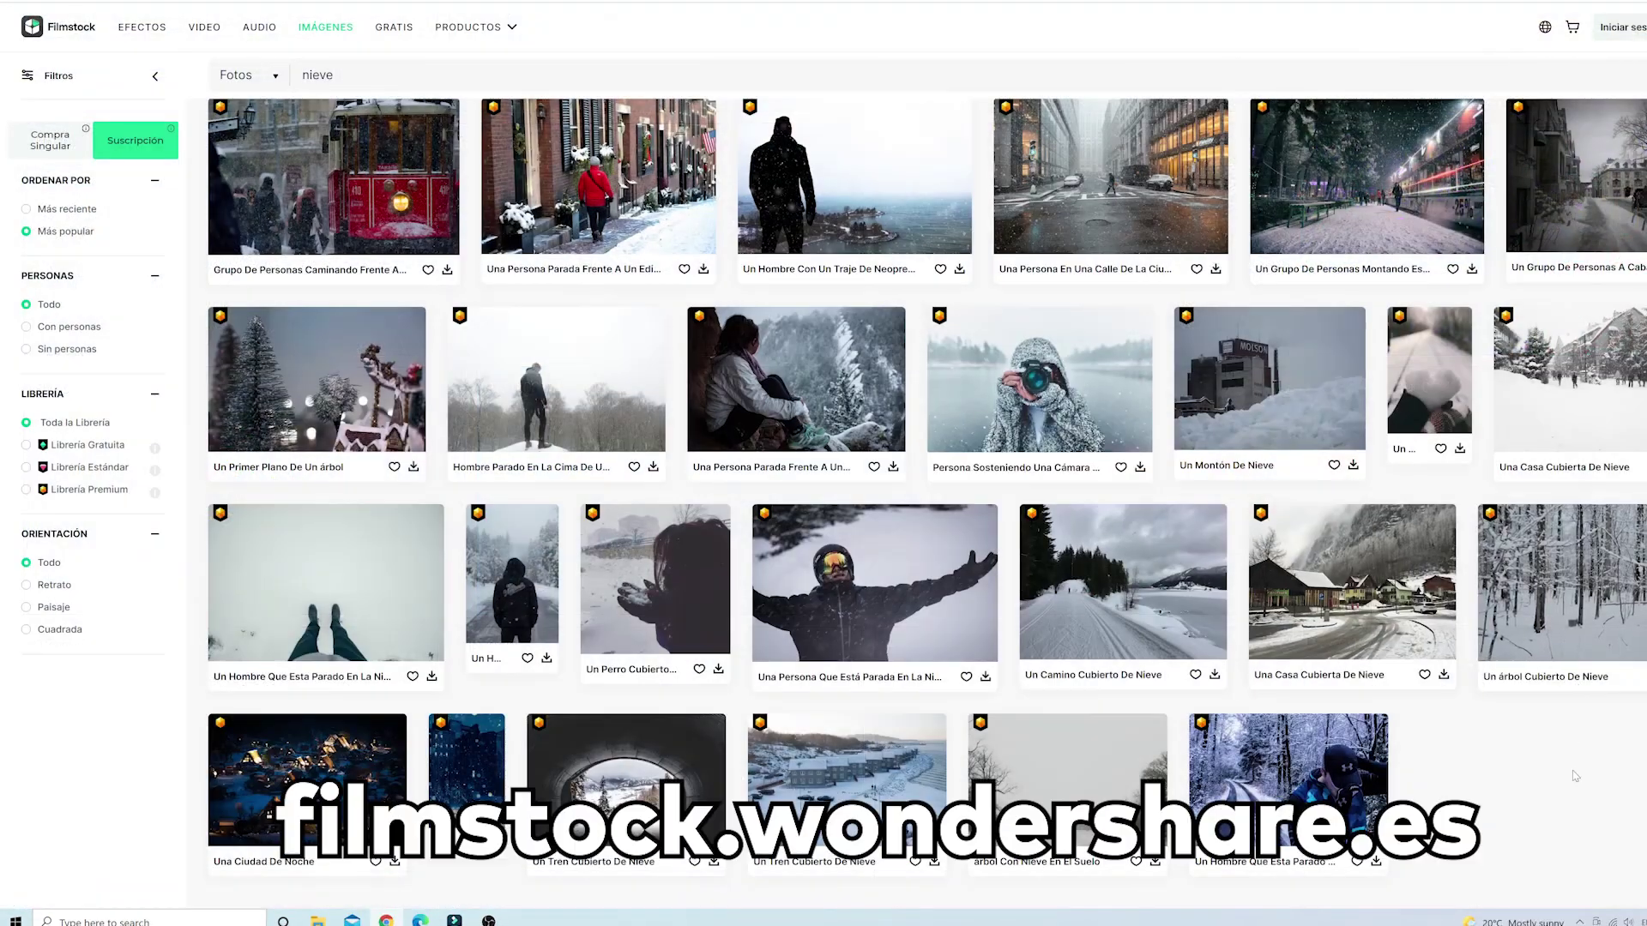
scroll(1575, 776, down, 1)
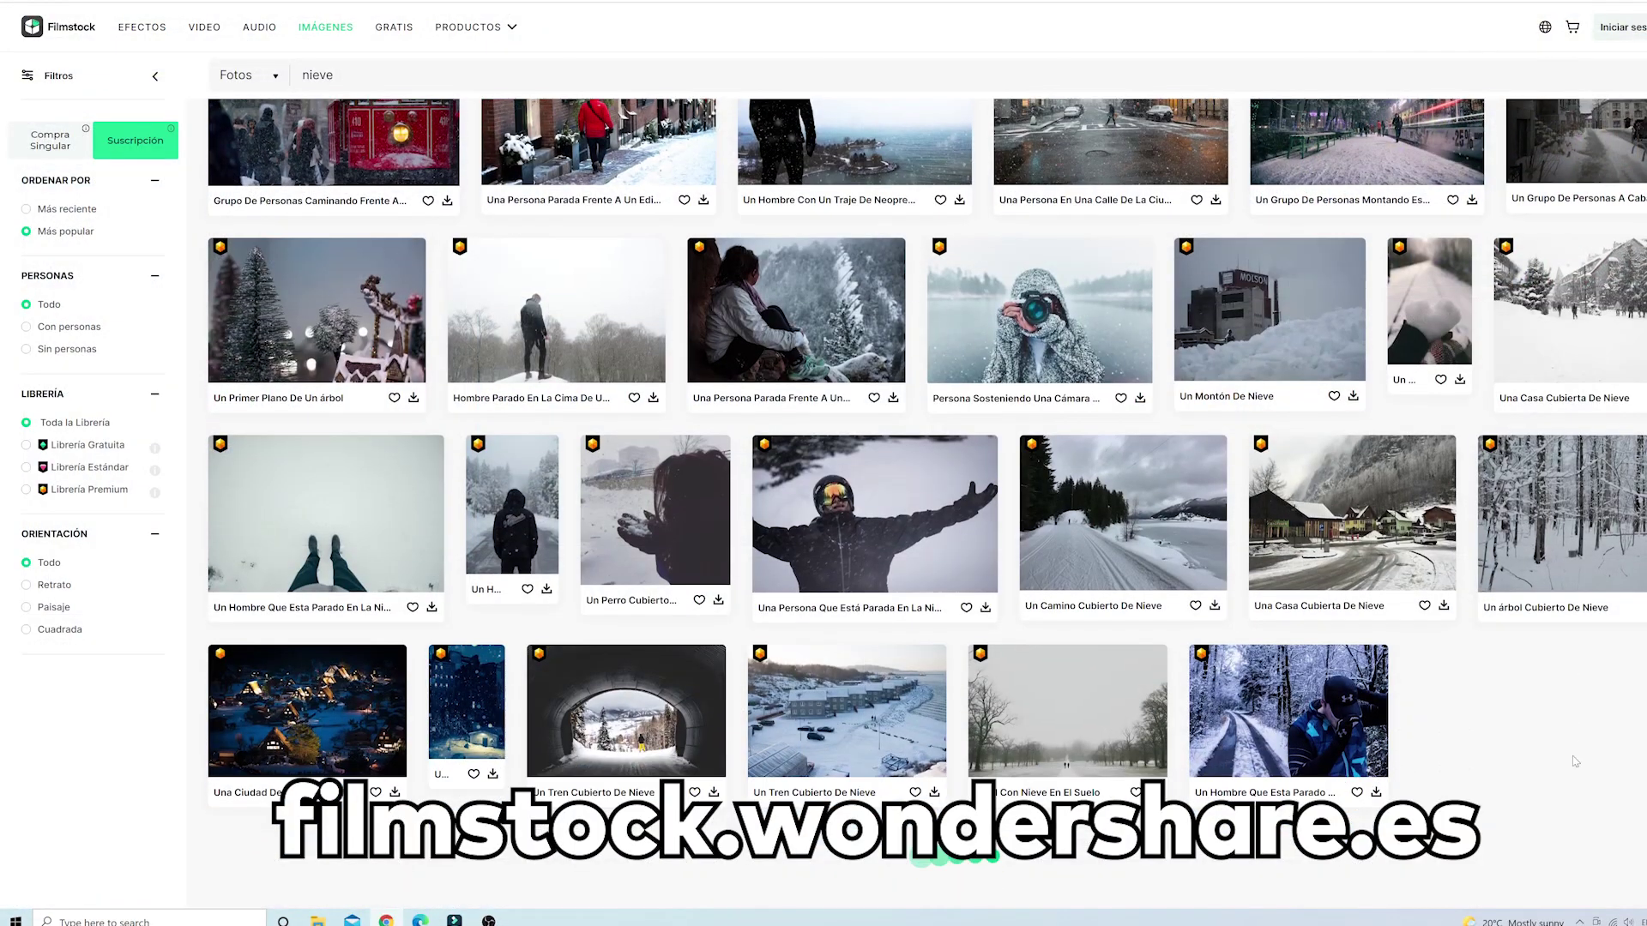
scroll(1570, 753, down, 2)
scroll(1570, 754, down, 6)
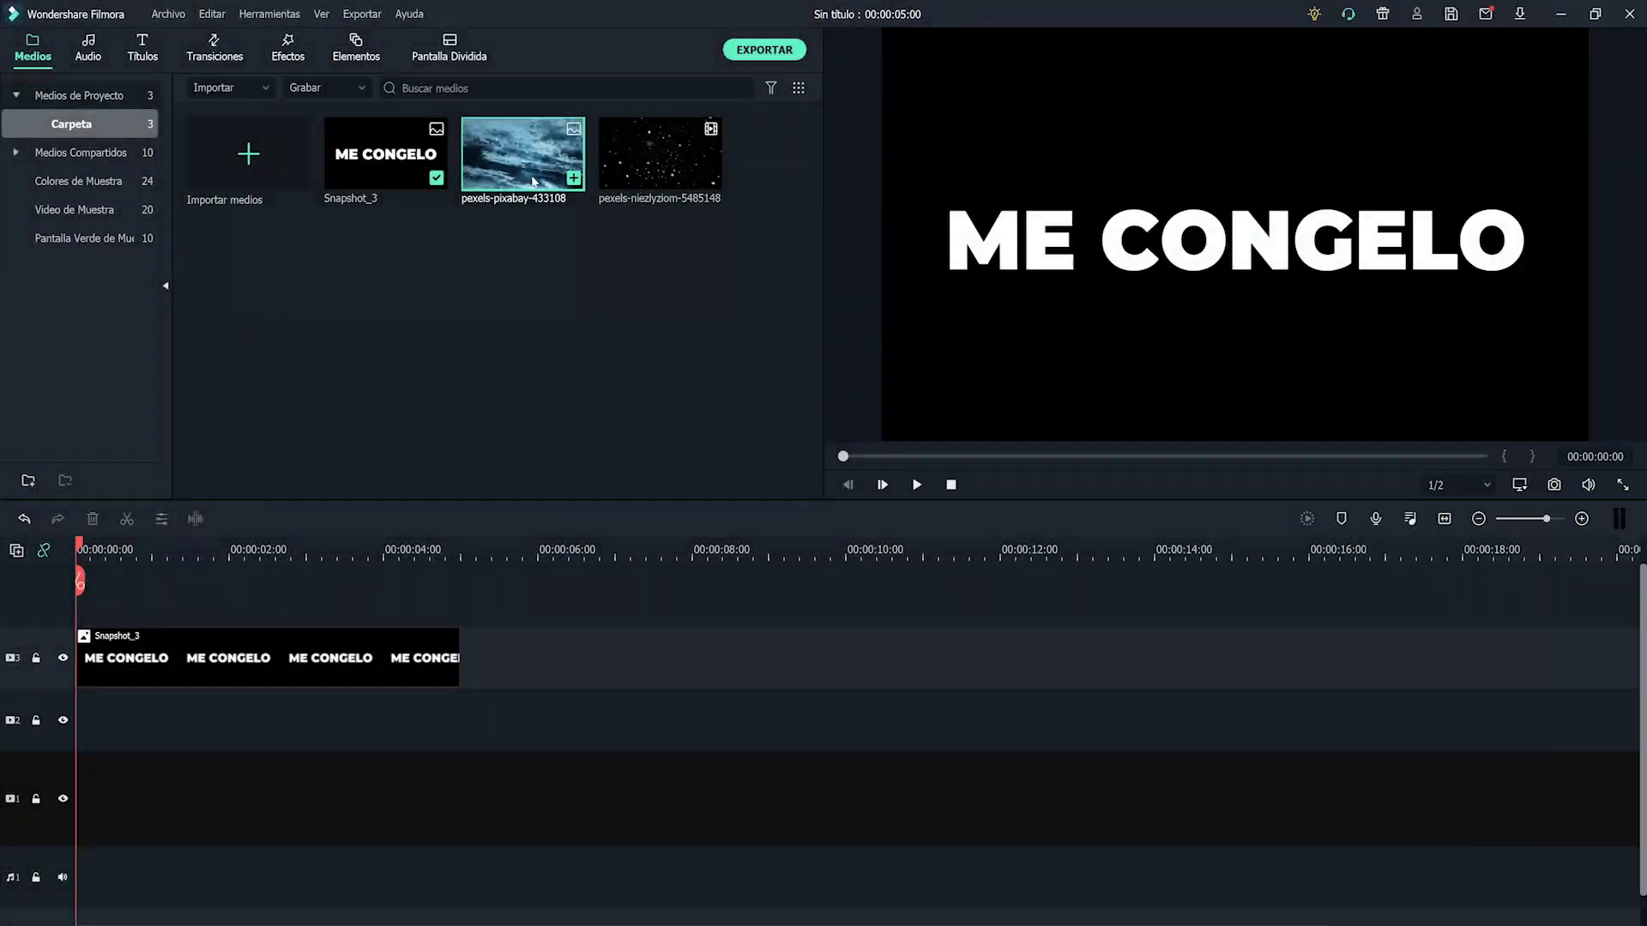
Preview the two imported pexels files and place the pexels-pixabay-433108 image on the track directly below the snapshot
double_click(528, 168)
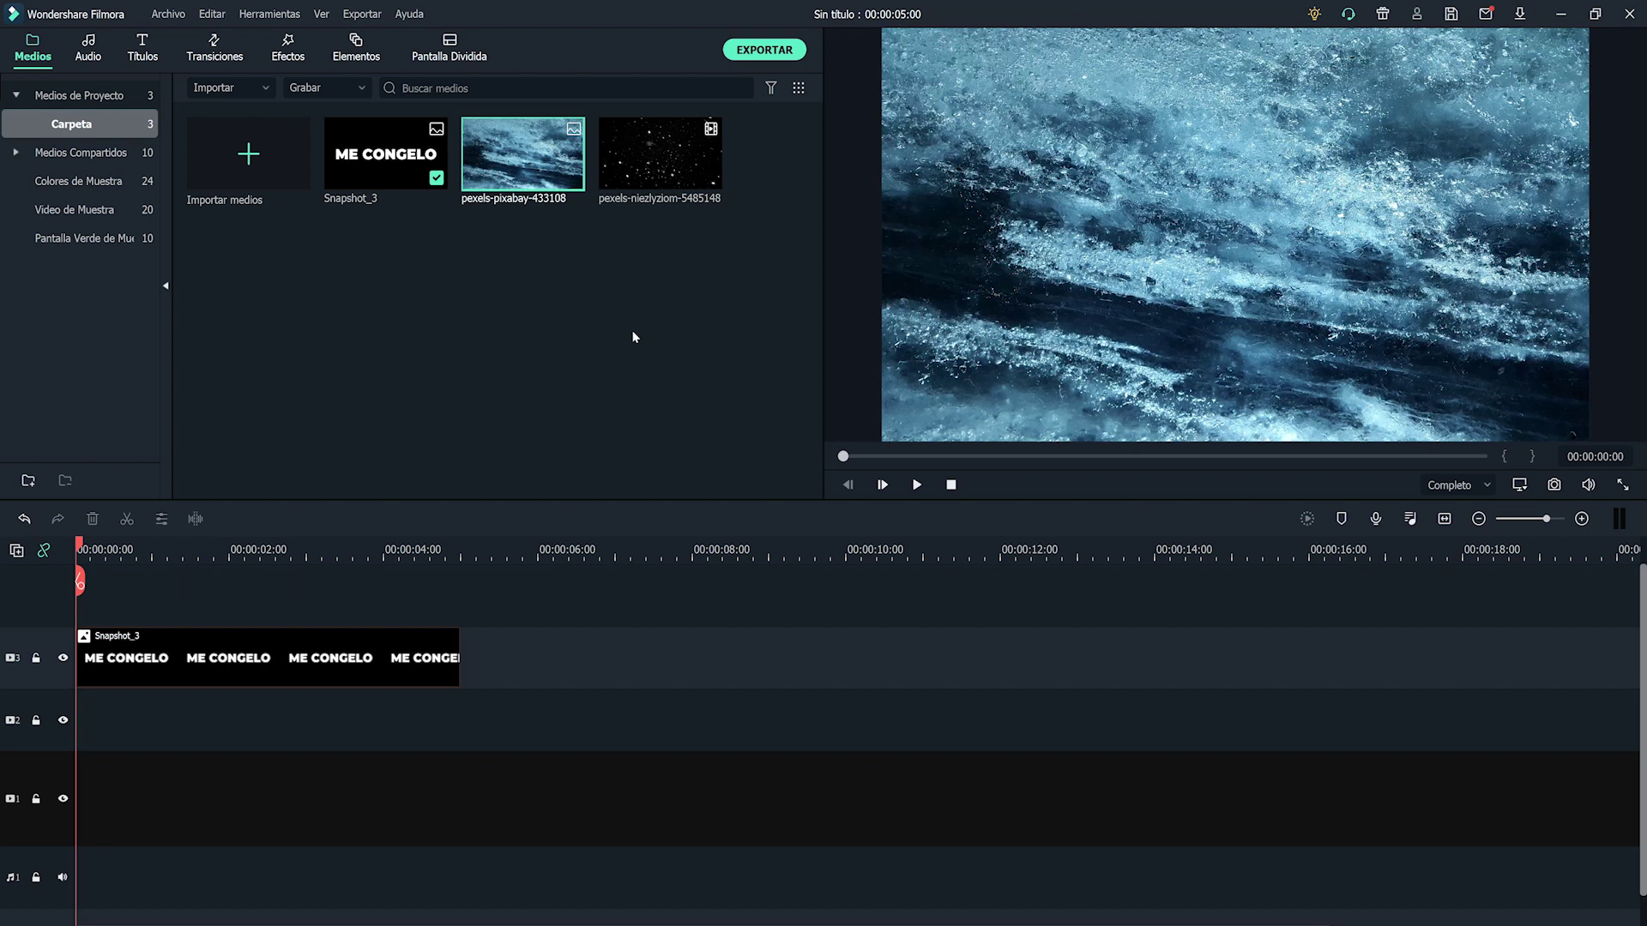
double_click(661, 162)
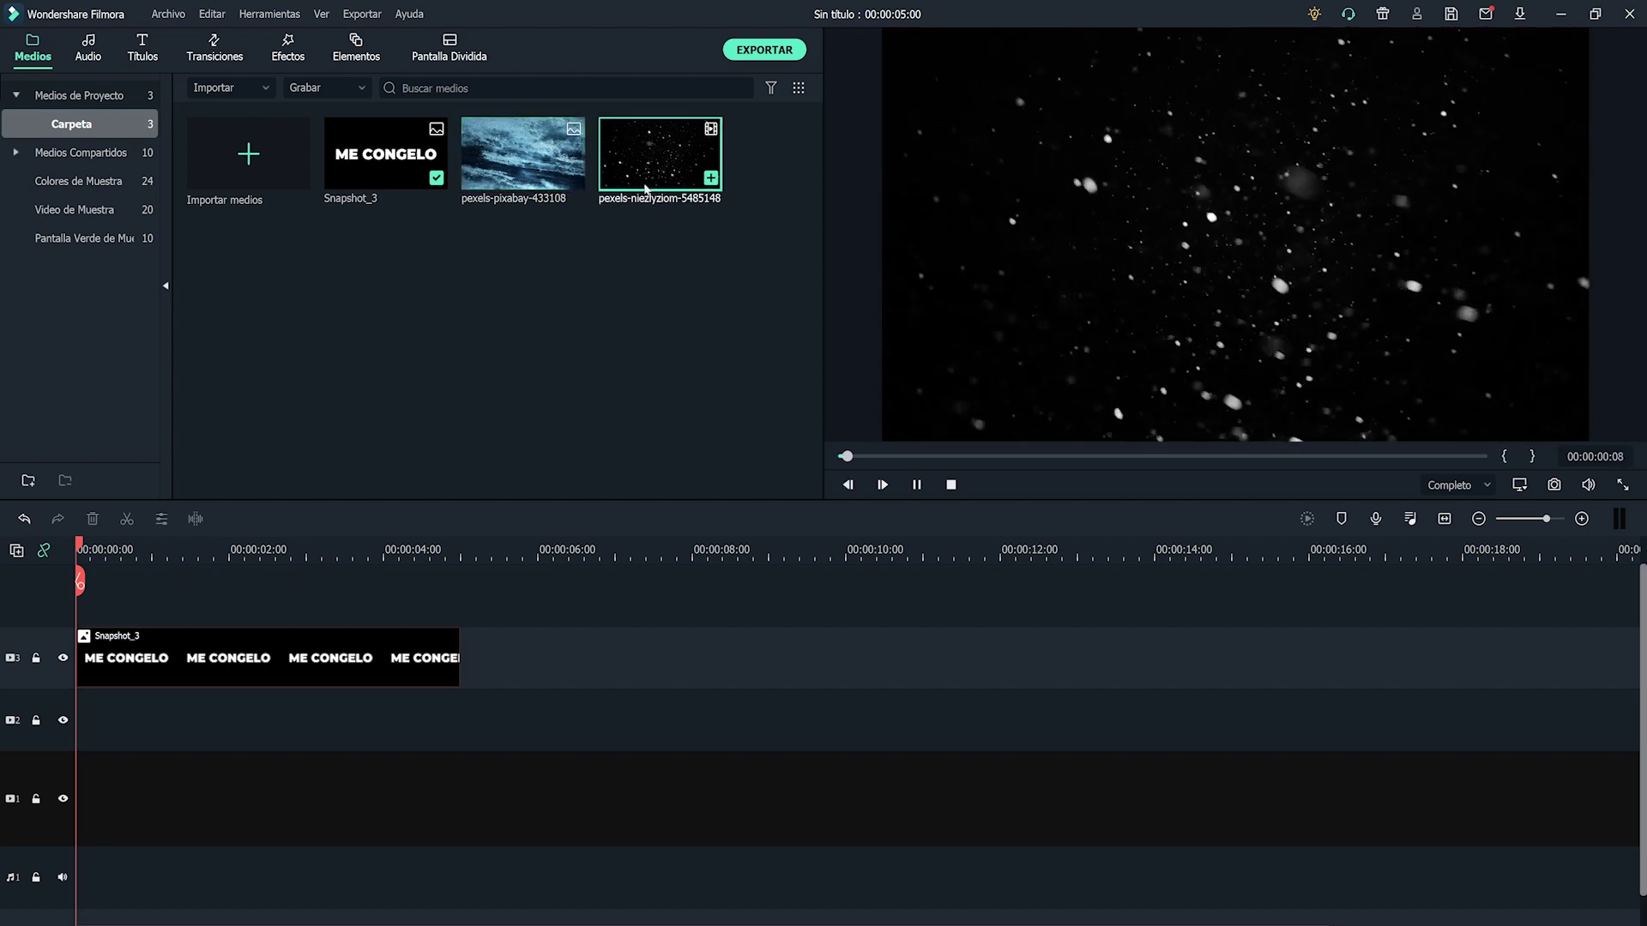
click(670, 348)
drag(515, 163, 78, 734)
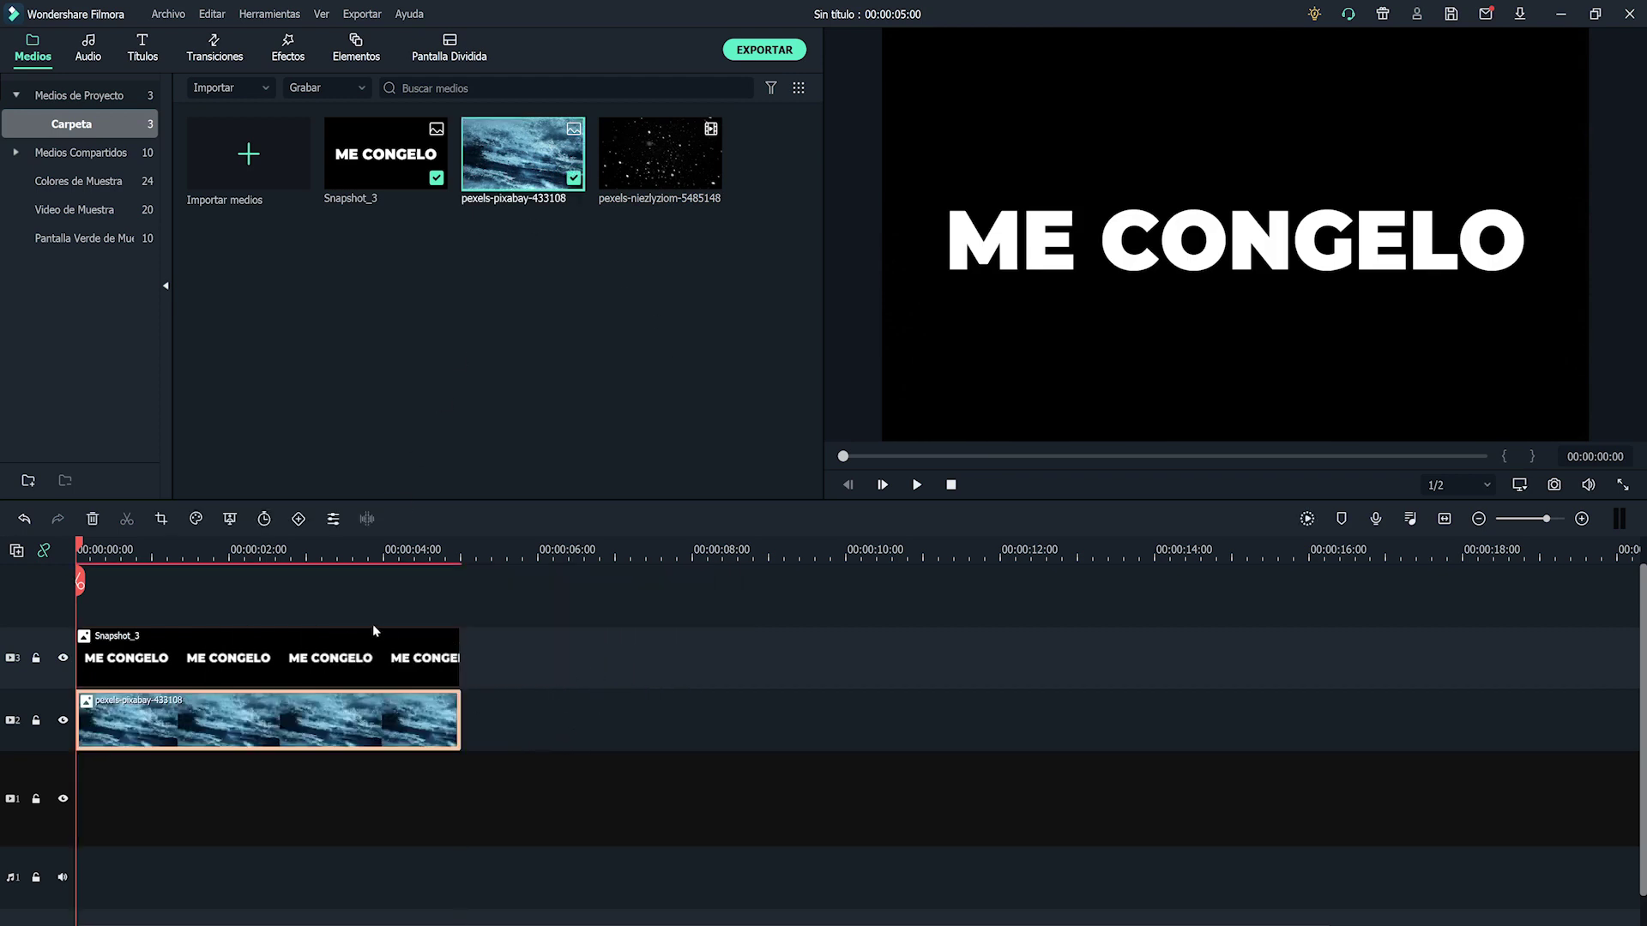
Enable Chroma Key on the snapshot clip and key out white (#ffffff)
double_click(367, 652)
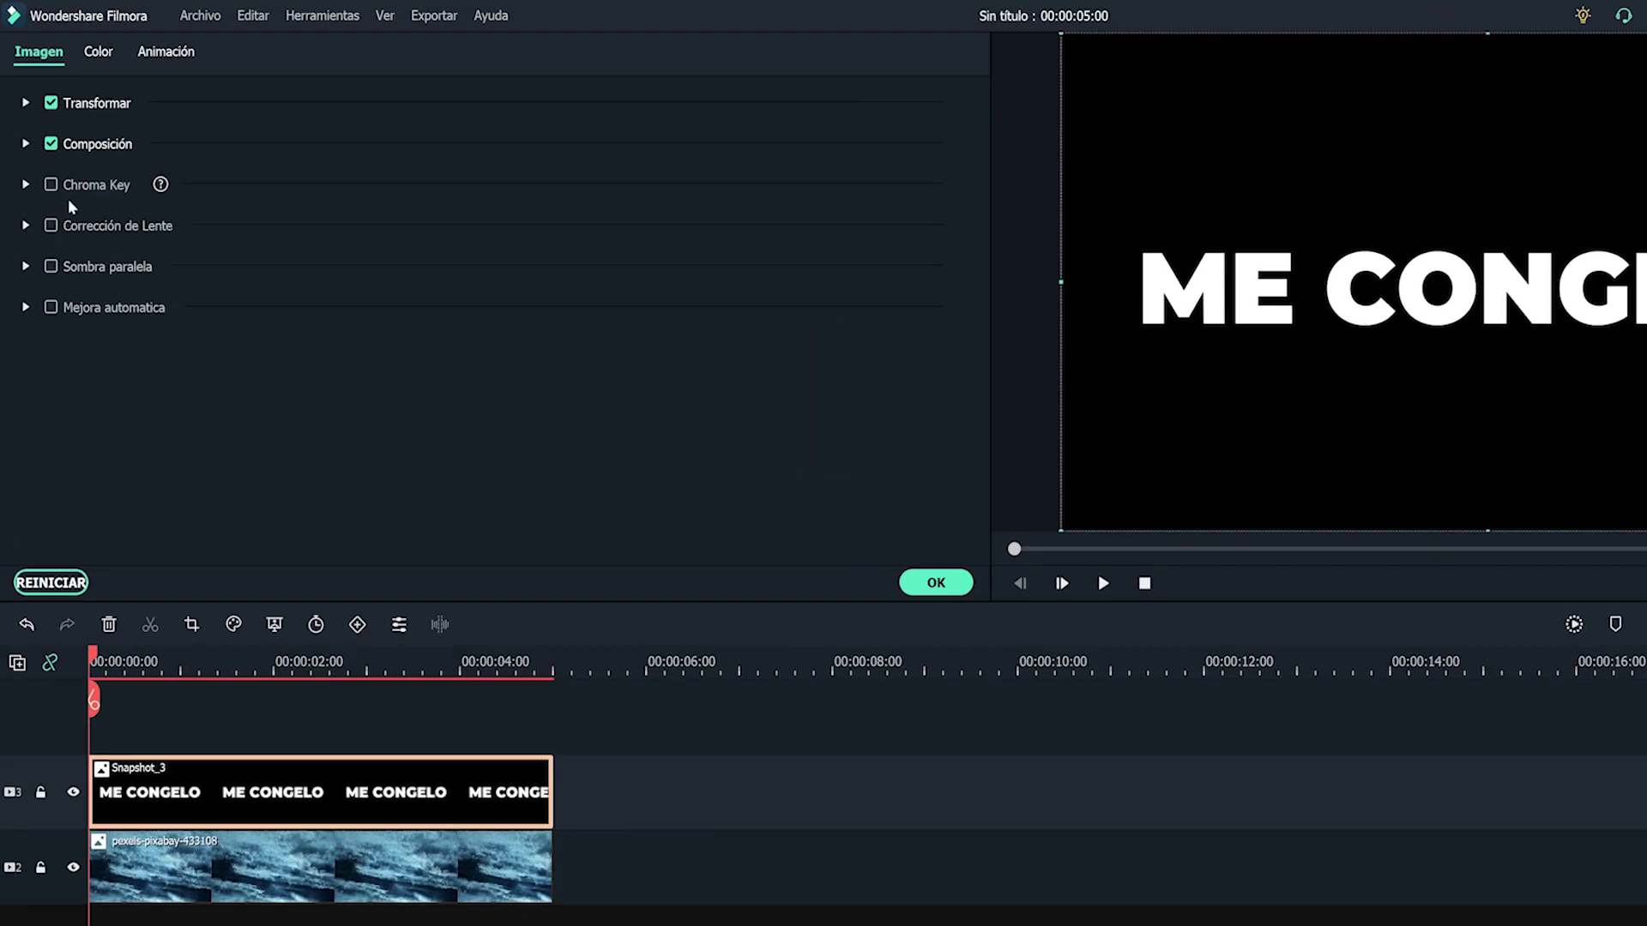
click(44, 154)
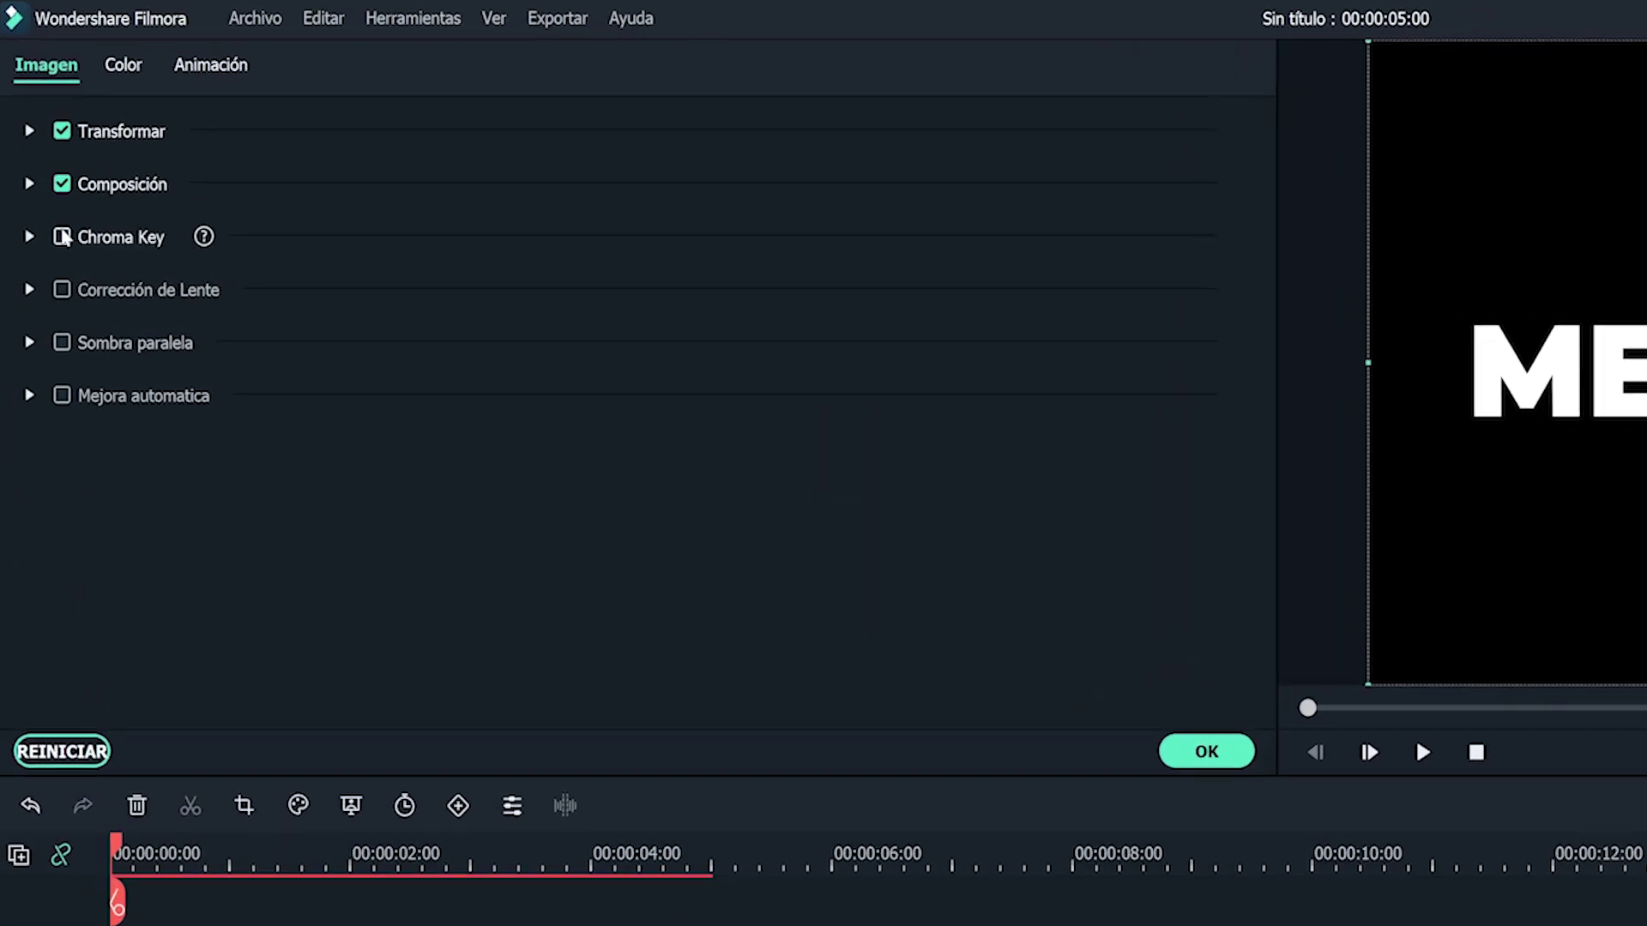
click(543, 314)
click(429, 408)
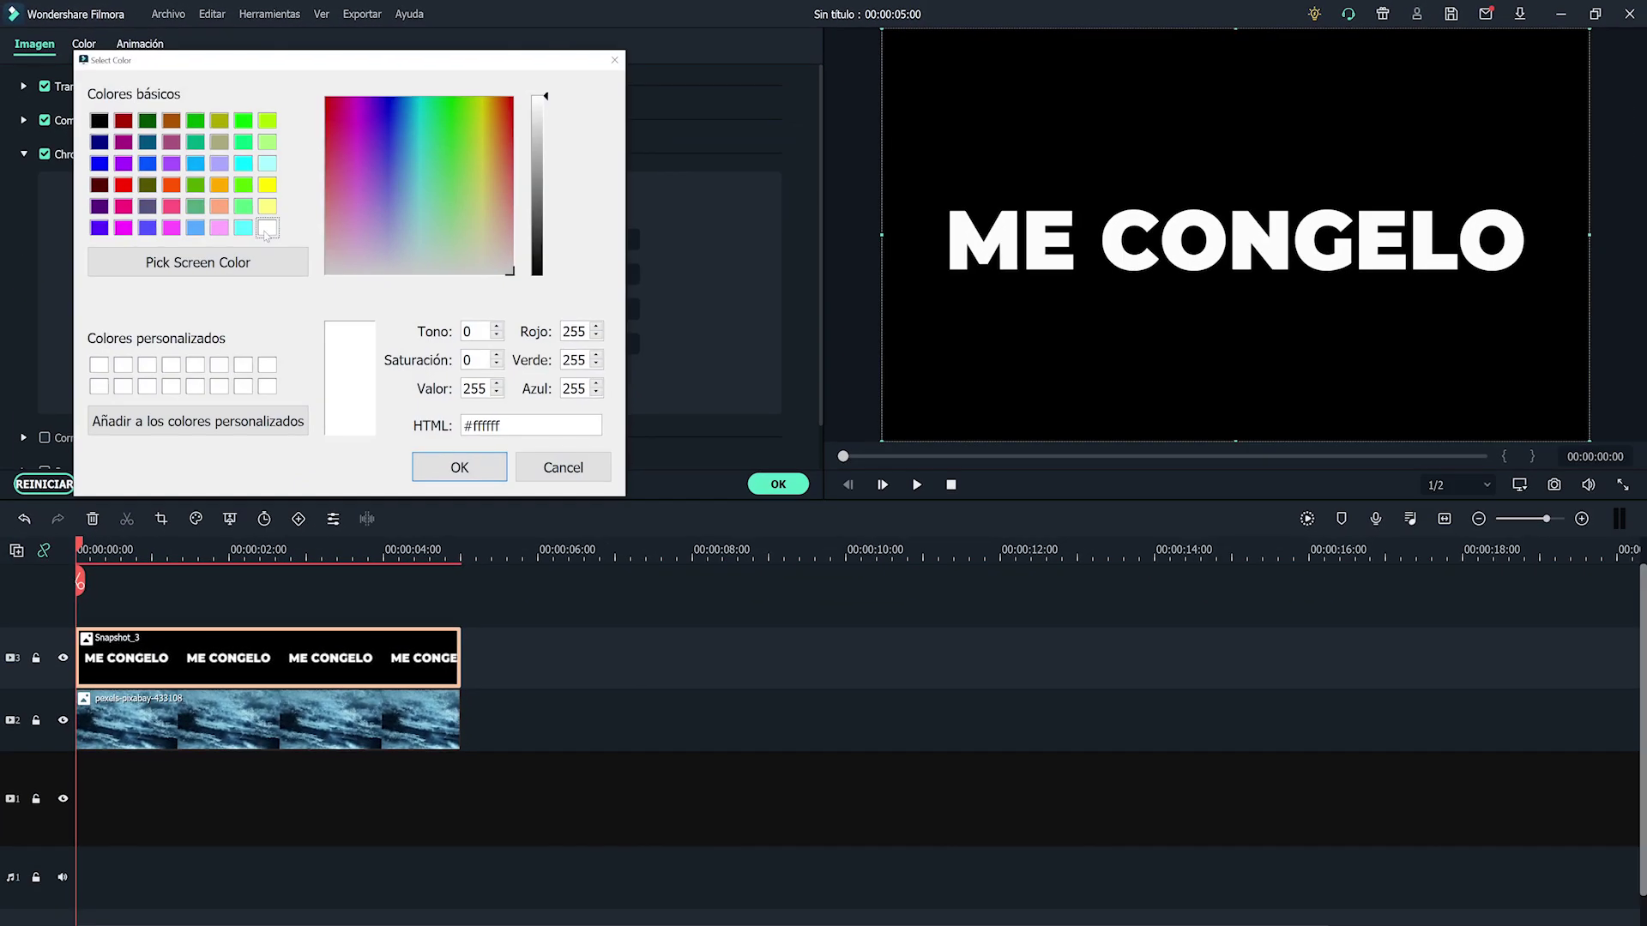
click(457, 465)
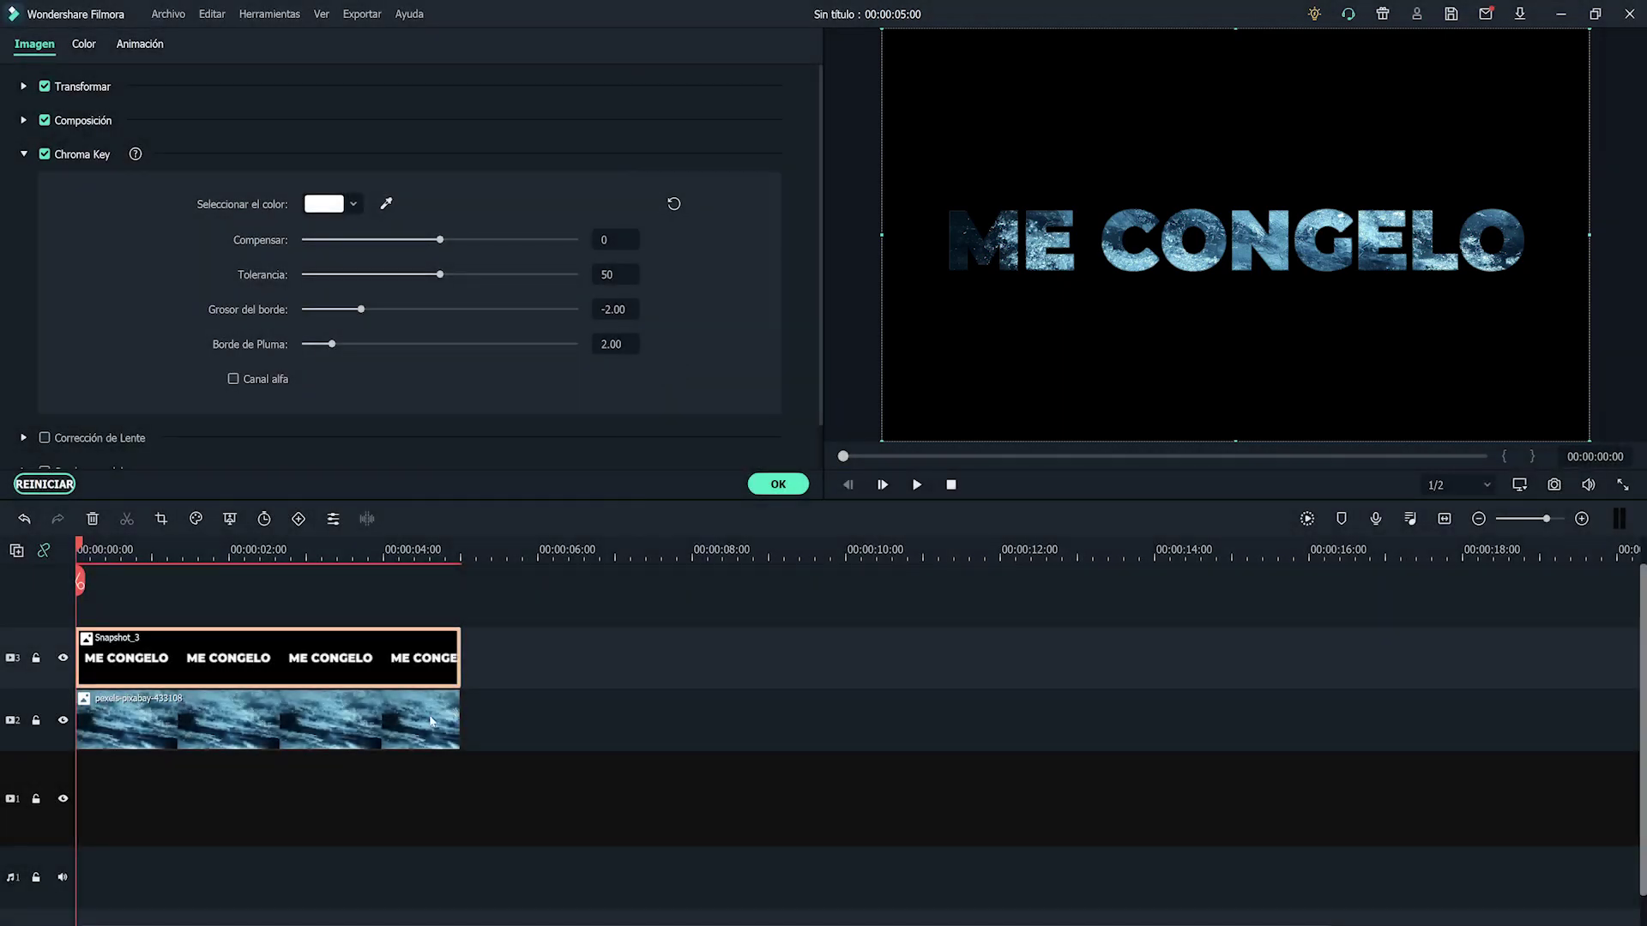
Resize and reposition the ice texture behind the lettering, scaled to about 105% at about X -52, Y -24
click(431, 721)
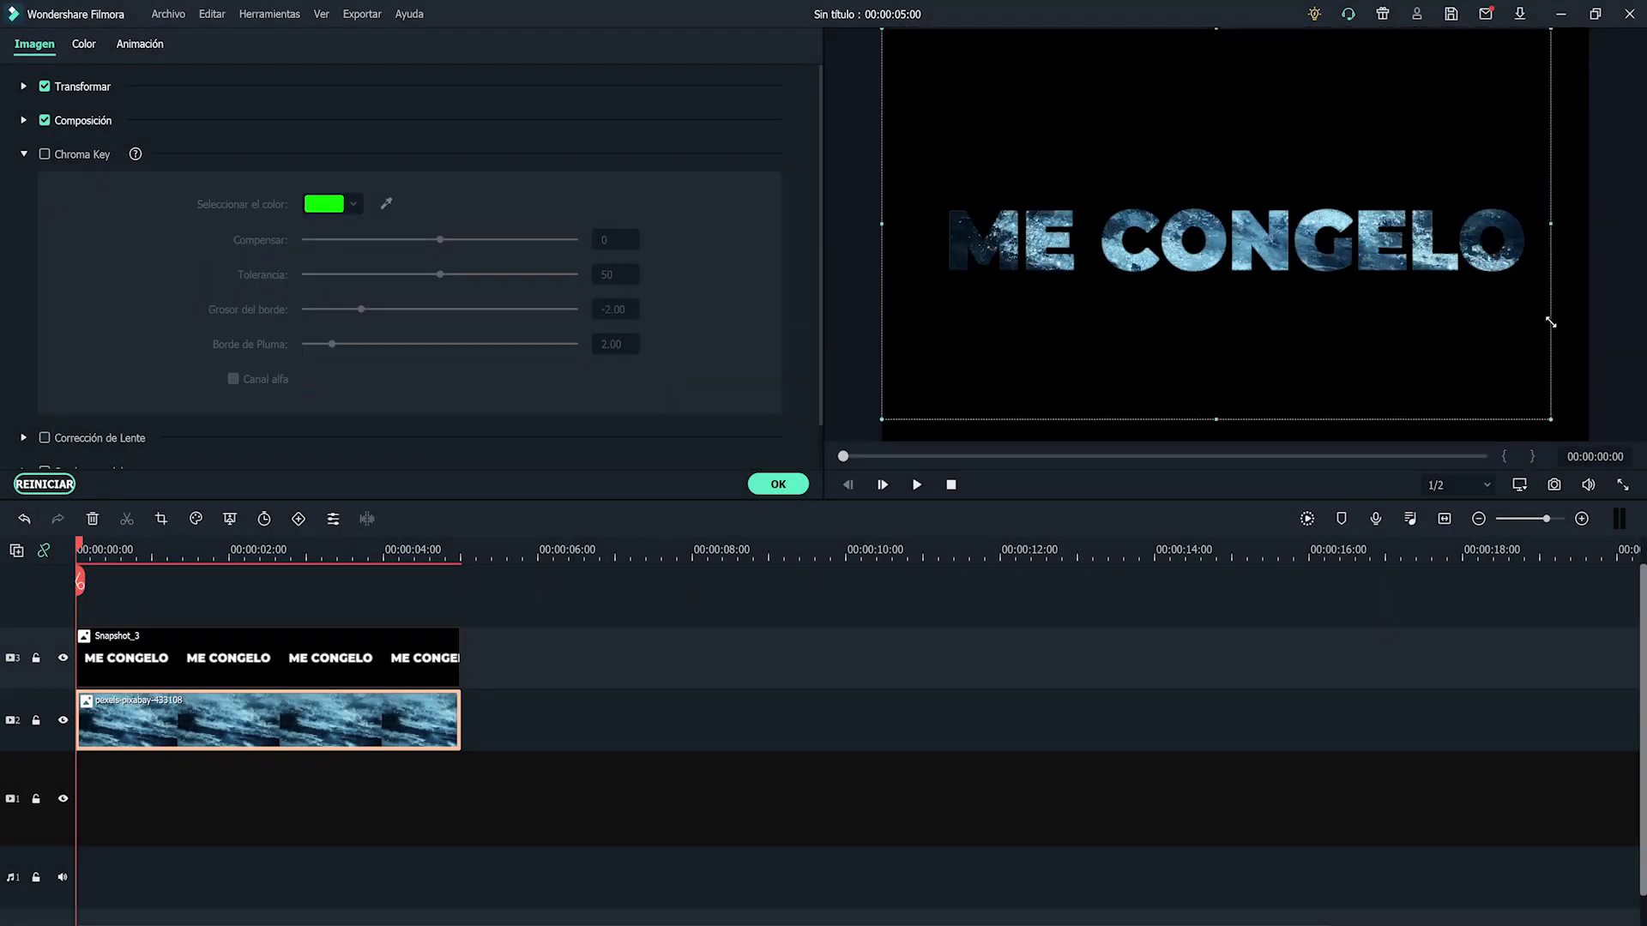
drag(1212, 120, 1213, 160)
drag(882, 244, 834, 247)
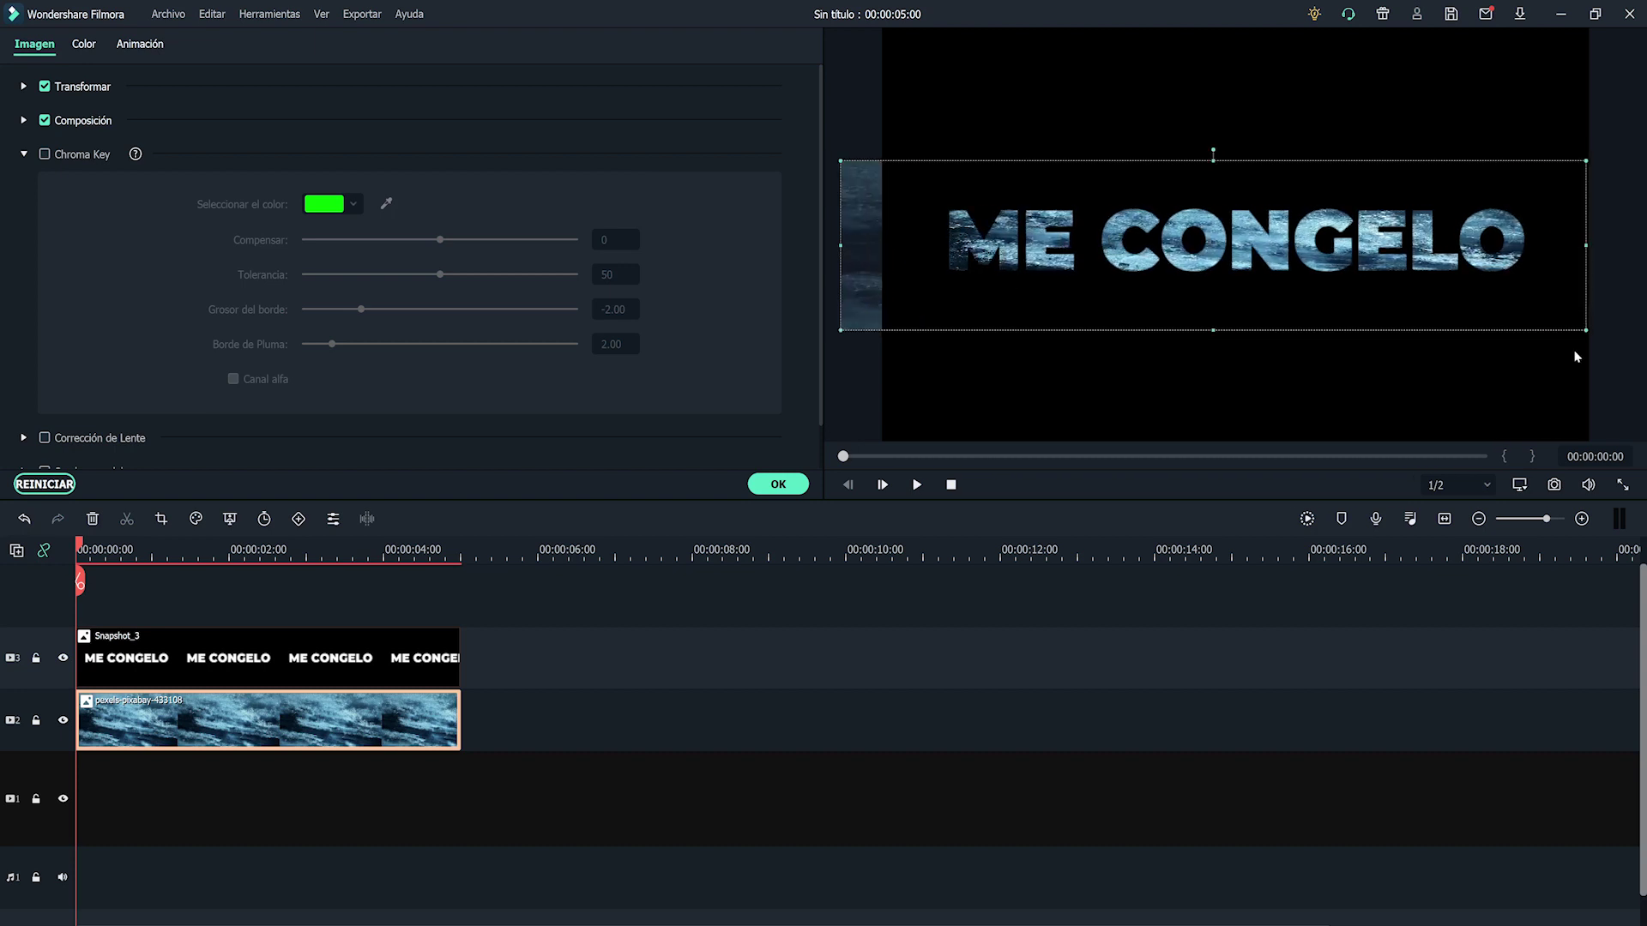
click(1469, 346)
Fine-tune the ice texture's vertical position to Y -18.7
click(23, 86)
click(257, 719)
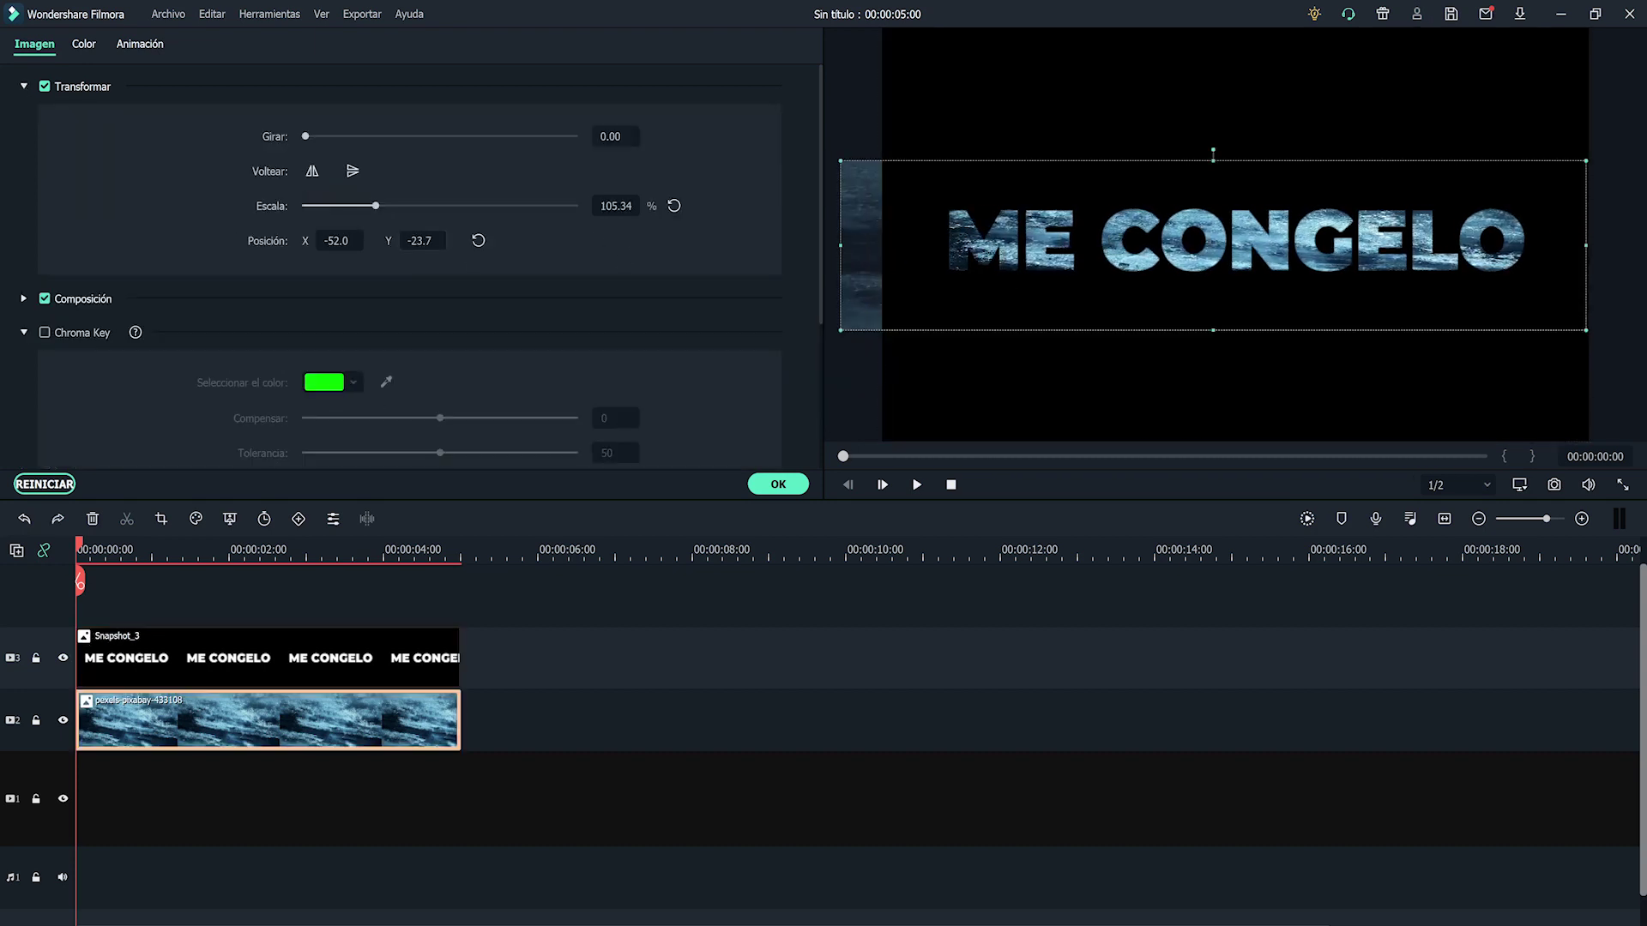
mouse_move(422, 241)
mouse_down()
mouse_move(457, 241)
mouse_move(388, 241)
mouse_move(416, 241)
mouse_up()
drag(1212, 247, 1213, 243)
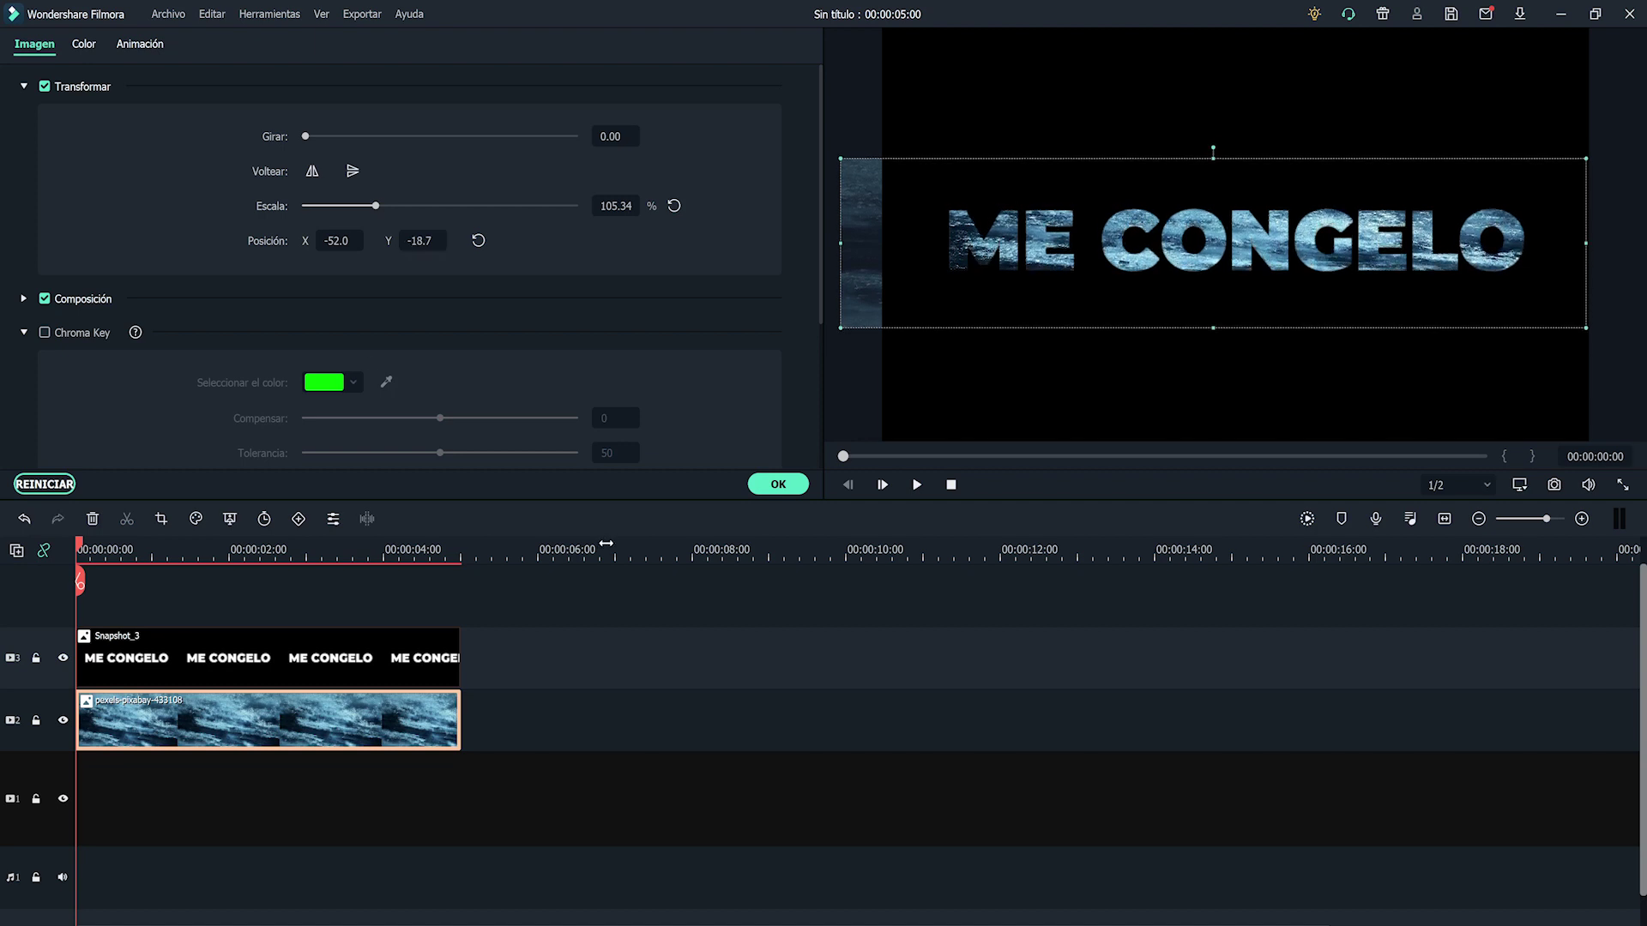
click(23, 332)
click(38, 84)
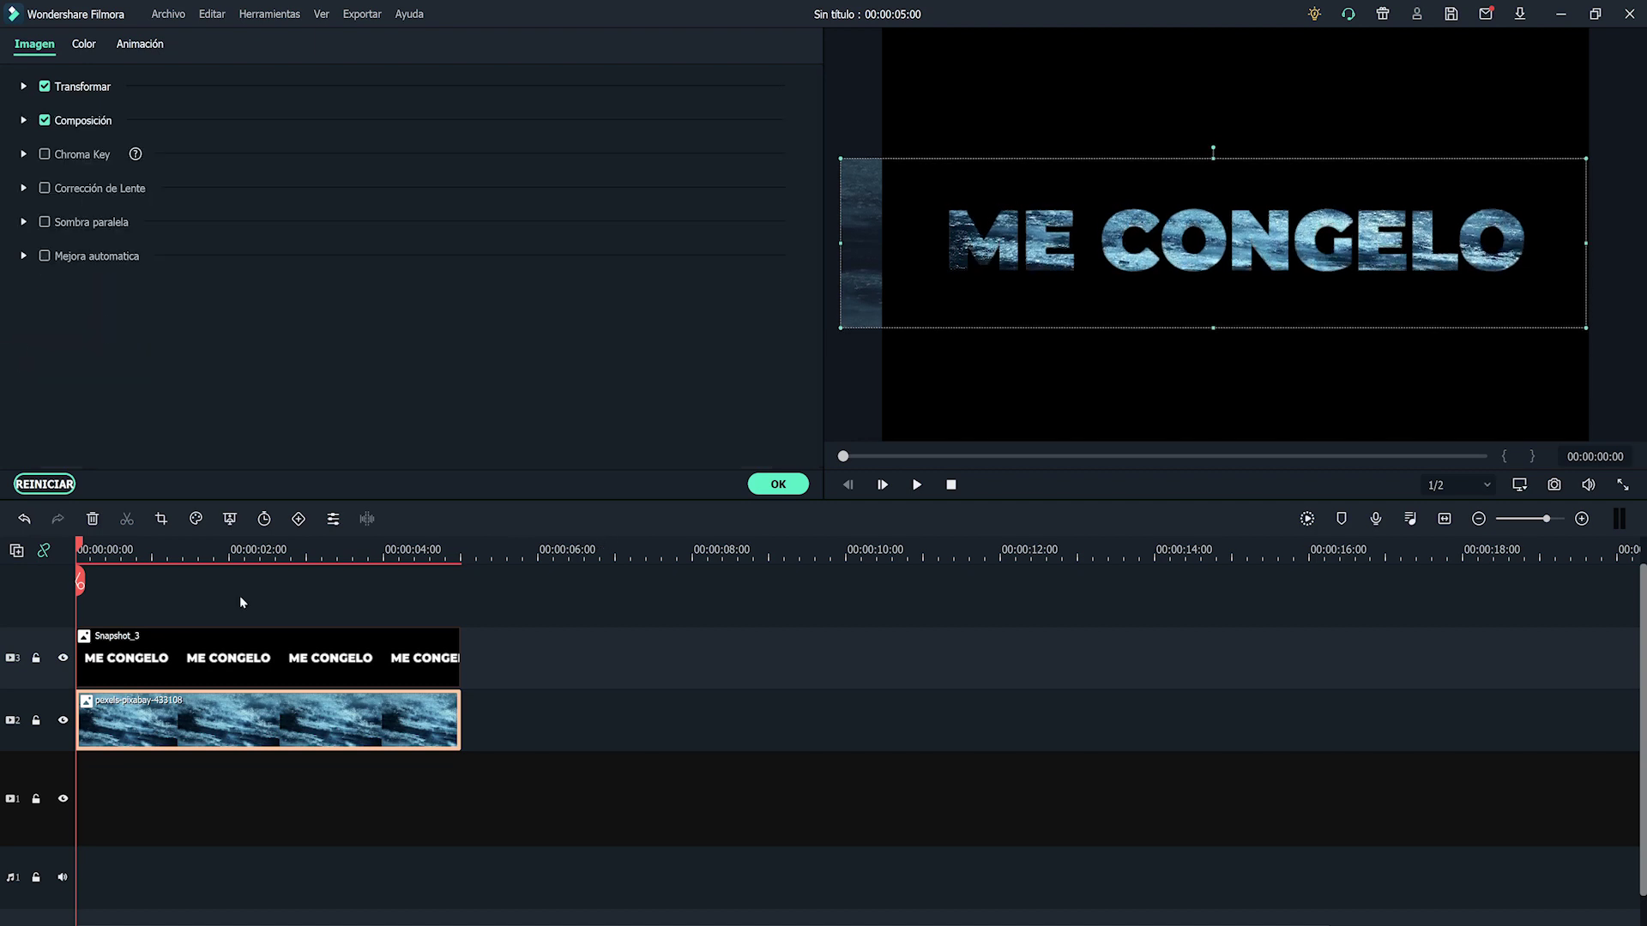
Set the ice texture's blend mode to Pantalla and apply the clip settings
click(25, 121)
click(411, 170)
click(369, 260)
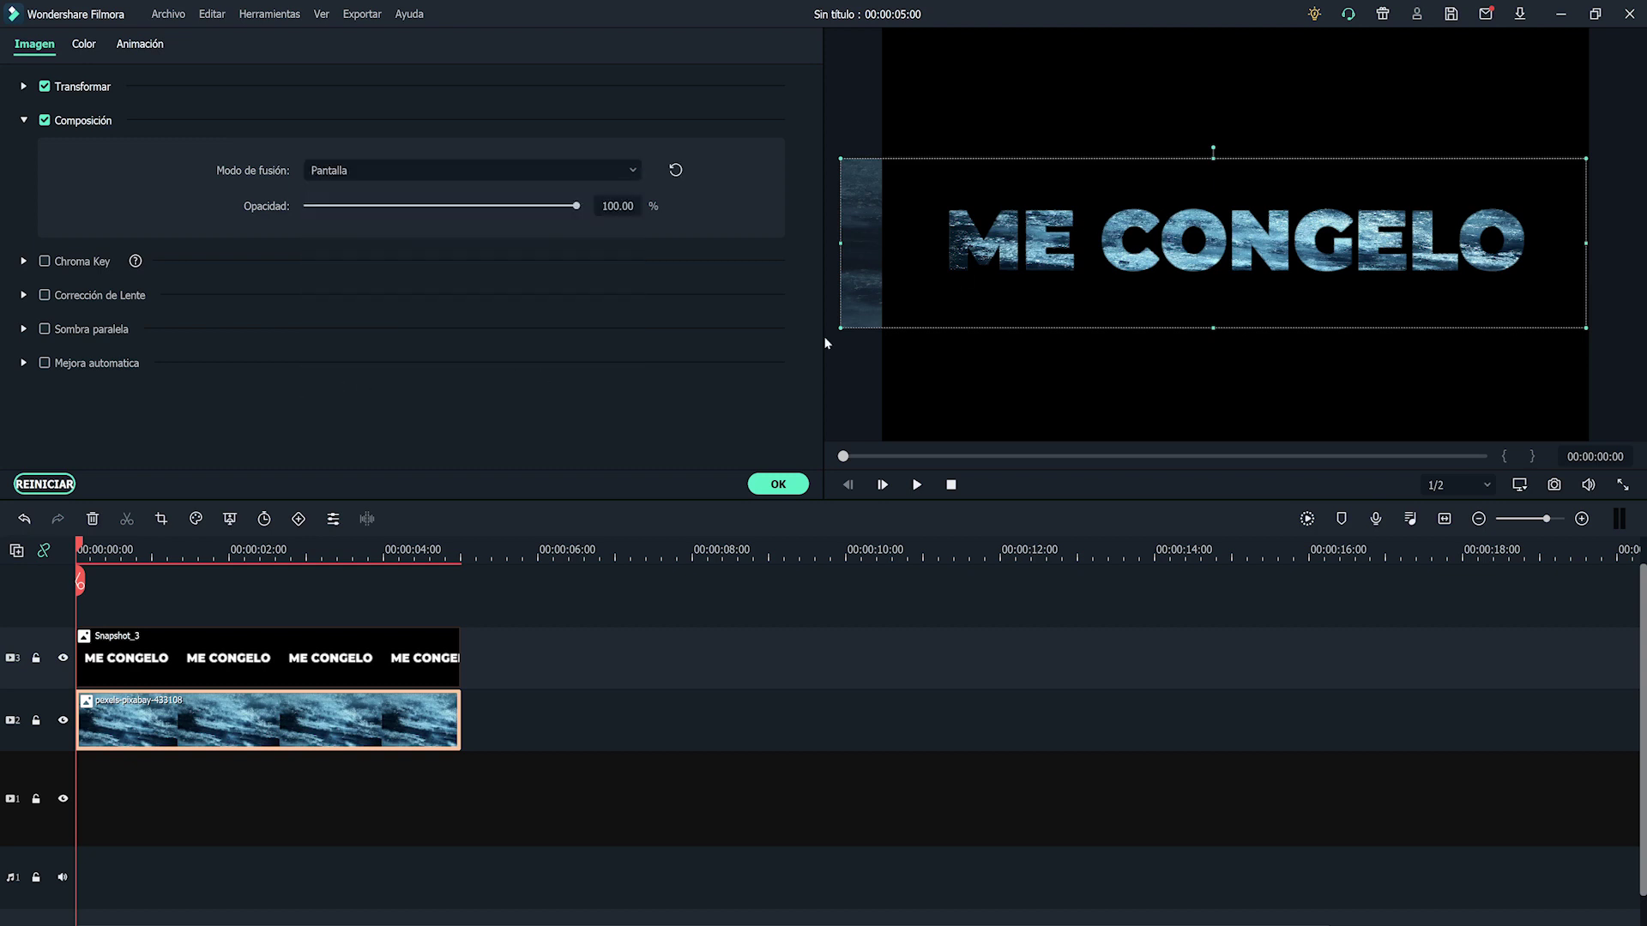
click(778, 484)
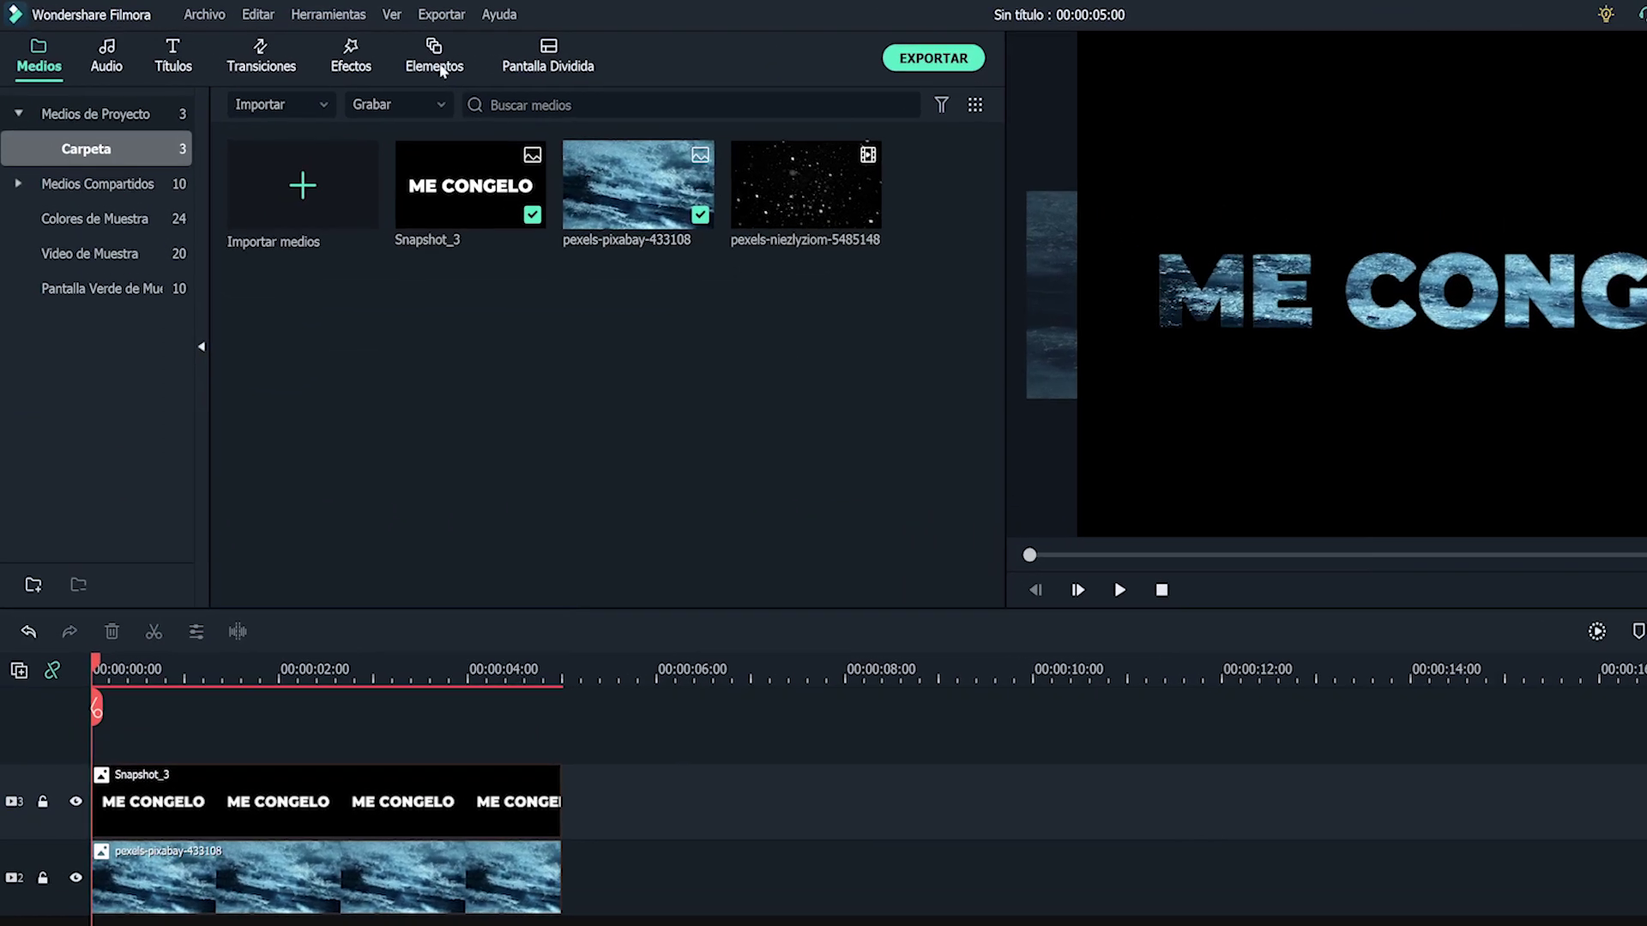
Find the Snow Pack among the Filmstock elements and preview its snowfall overlays
click(358, 53)
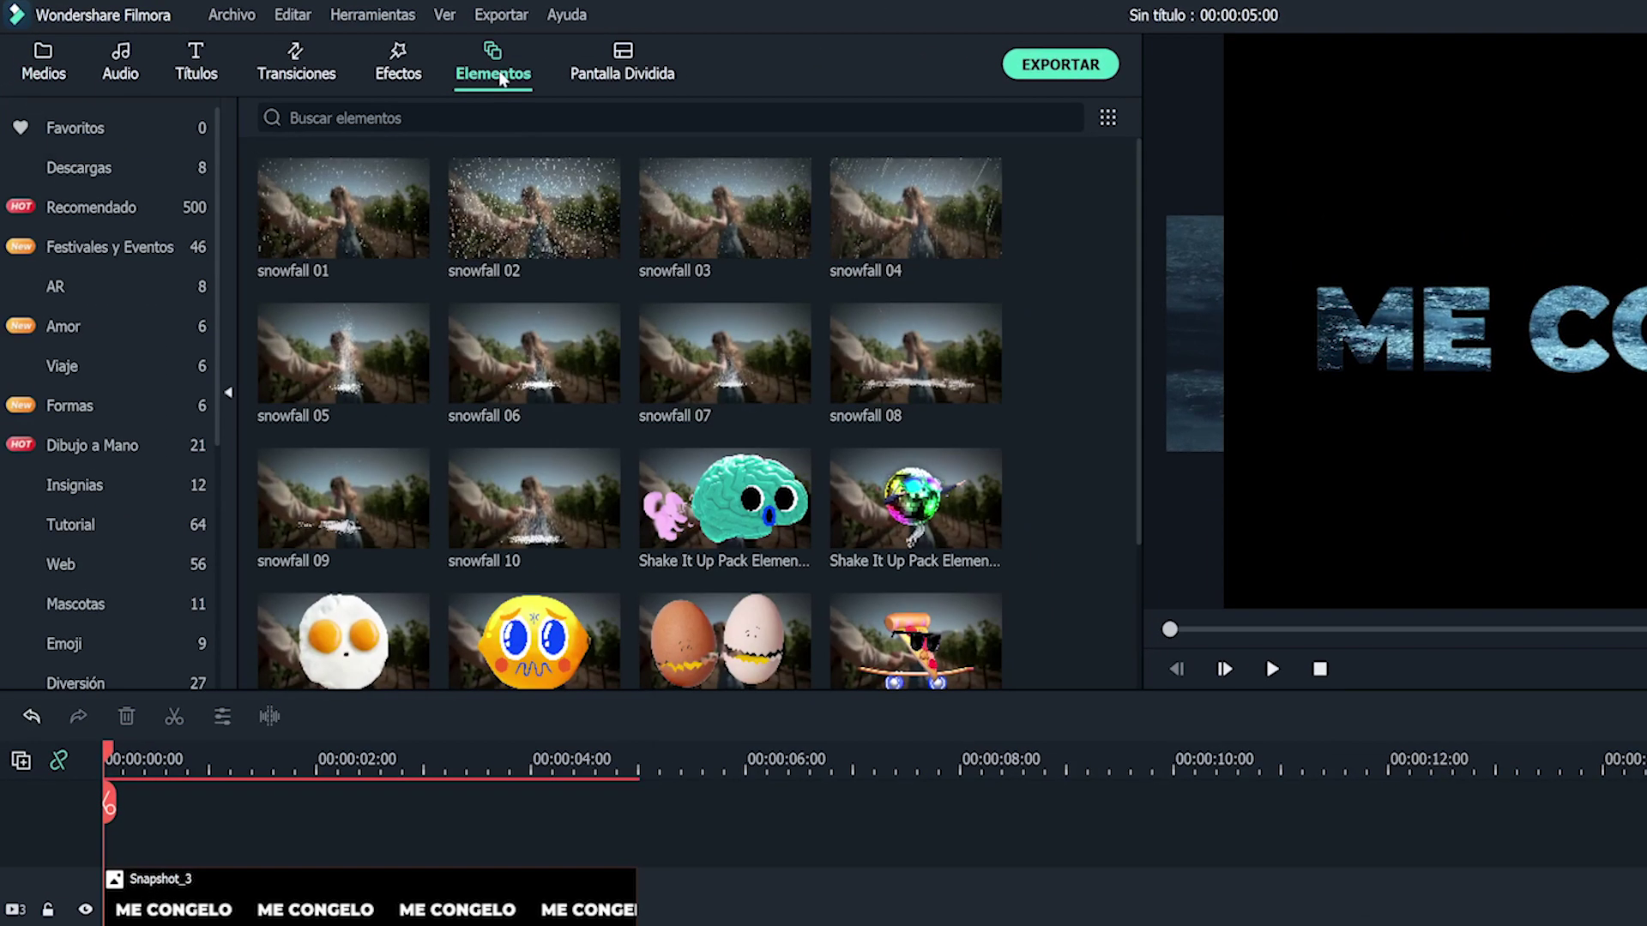
scroll(164, 642, down, 5)
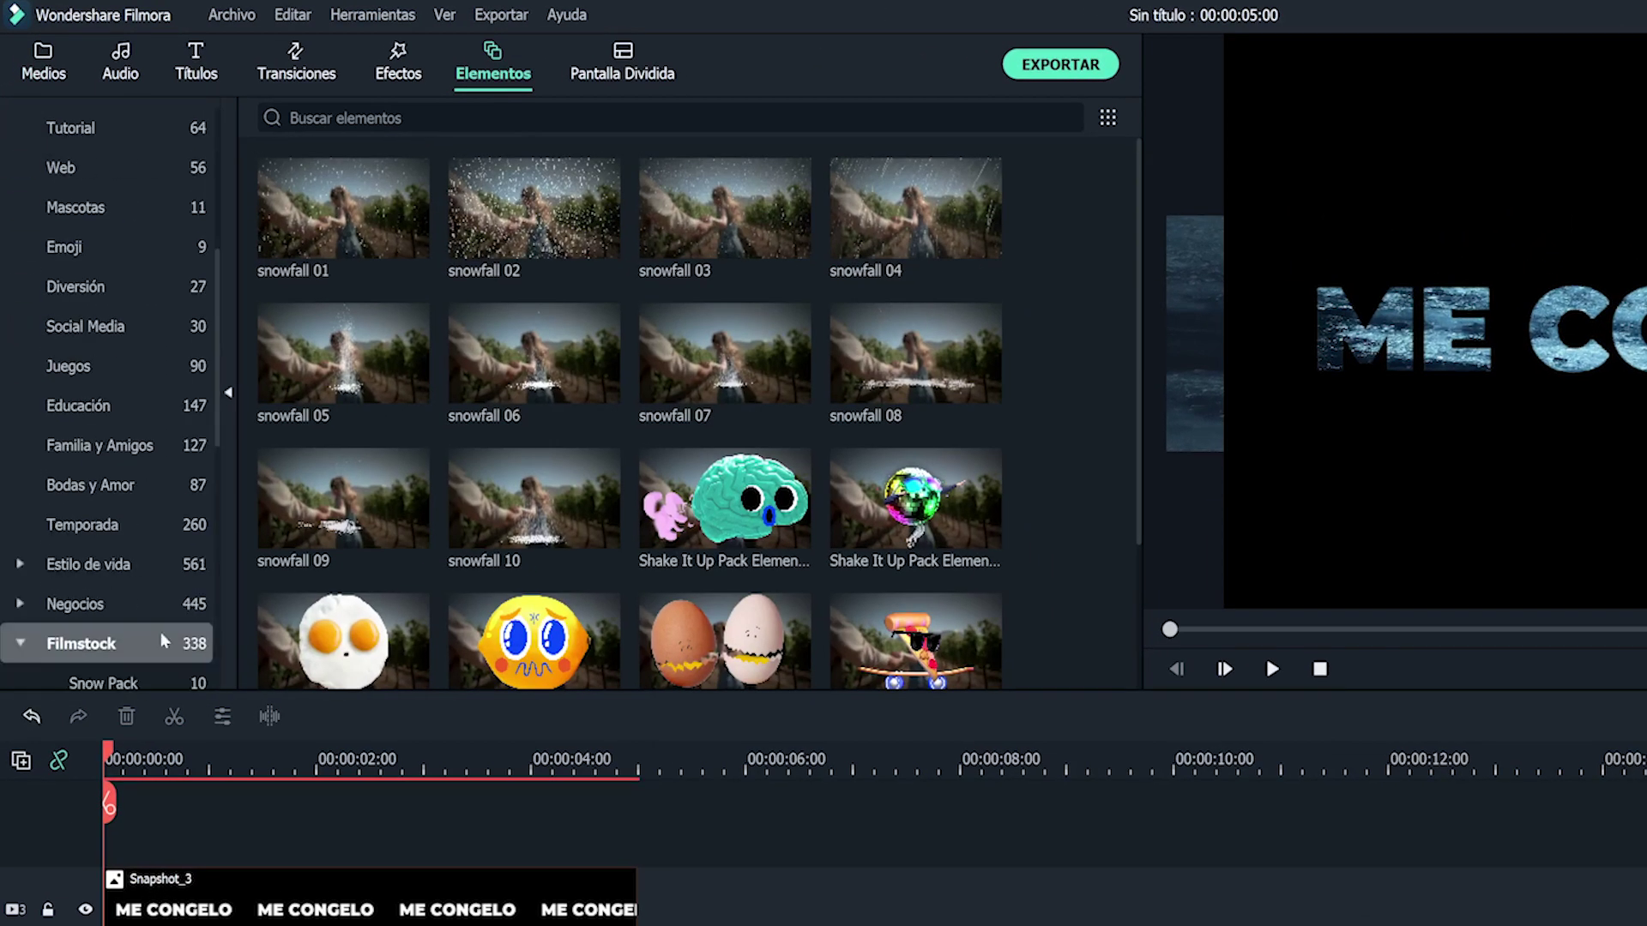
scroll(171, 429, down, 3)
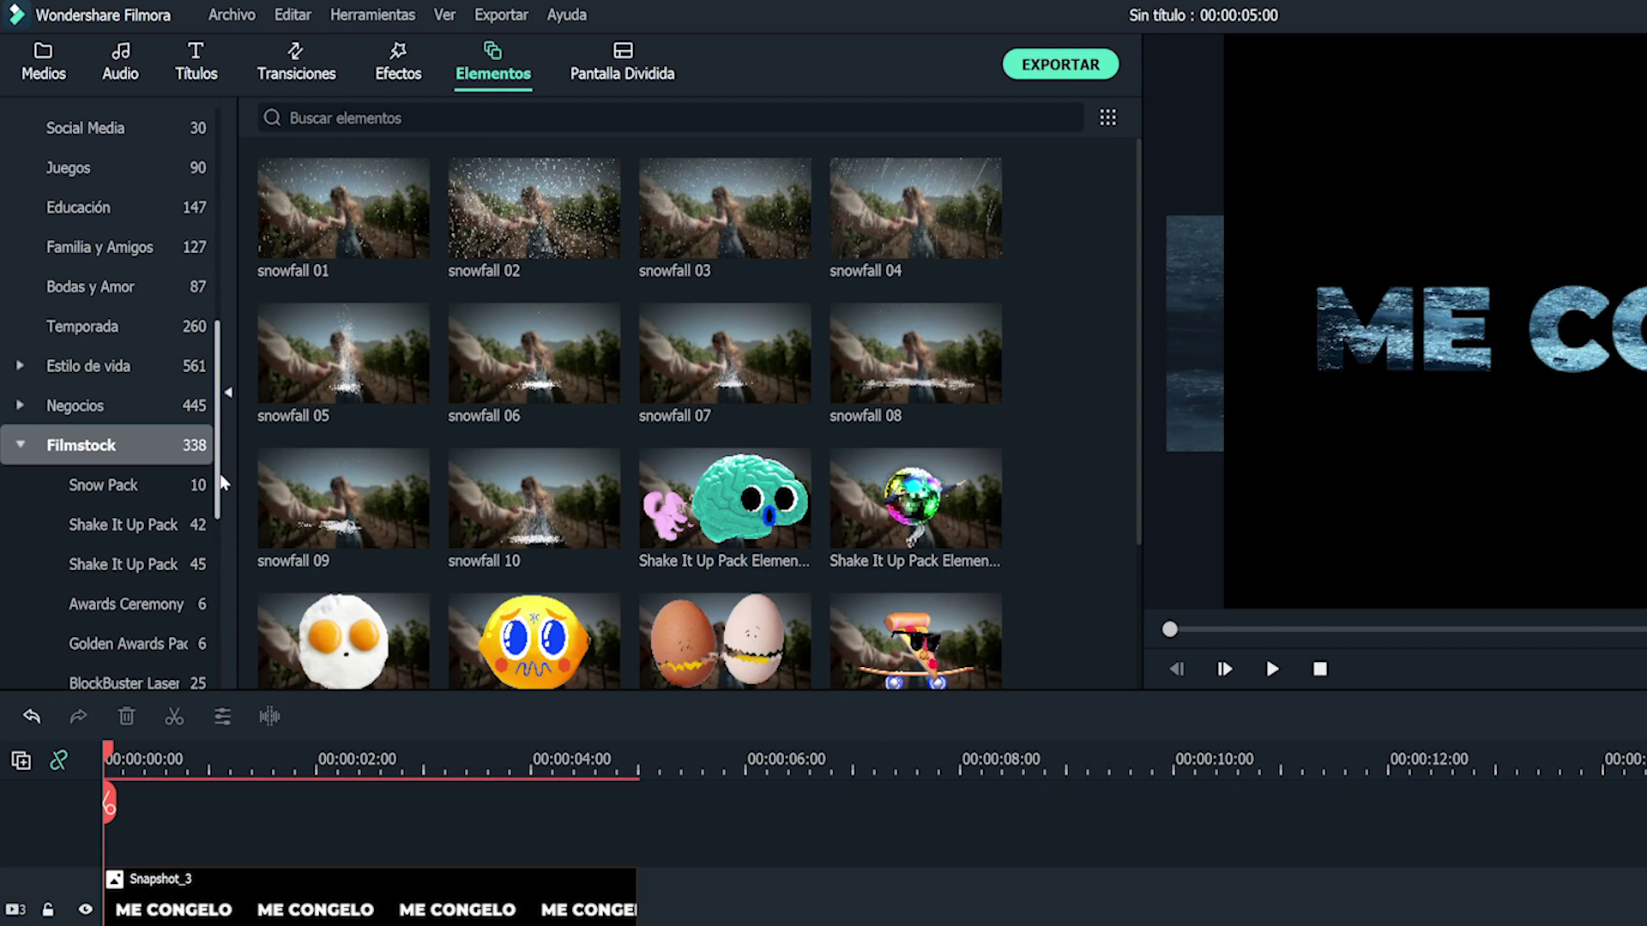
click(124, 486)
double_click(696, 257)
double_click(514, 230)
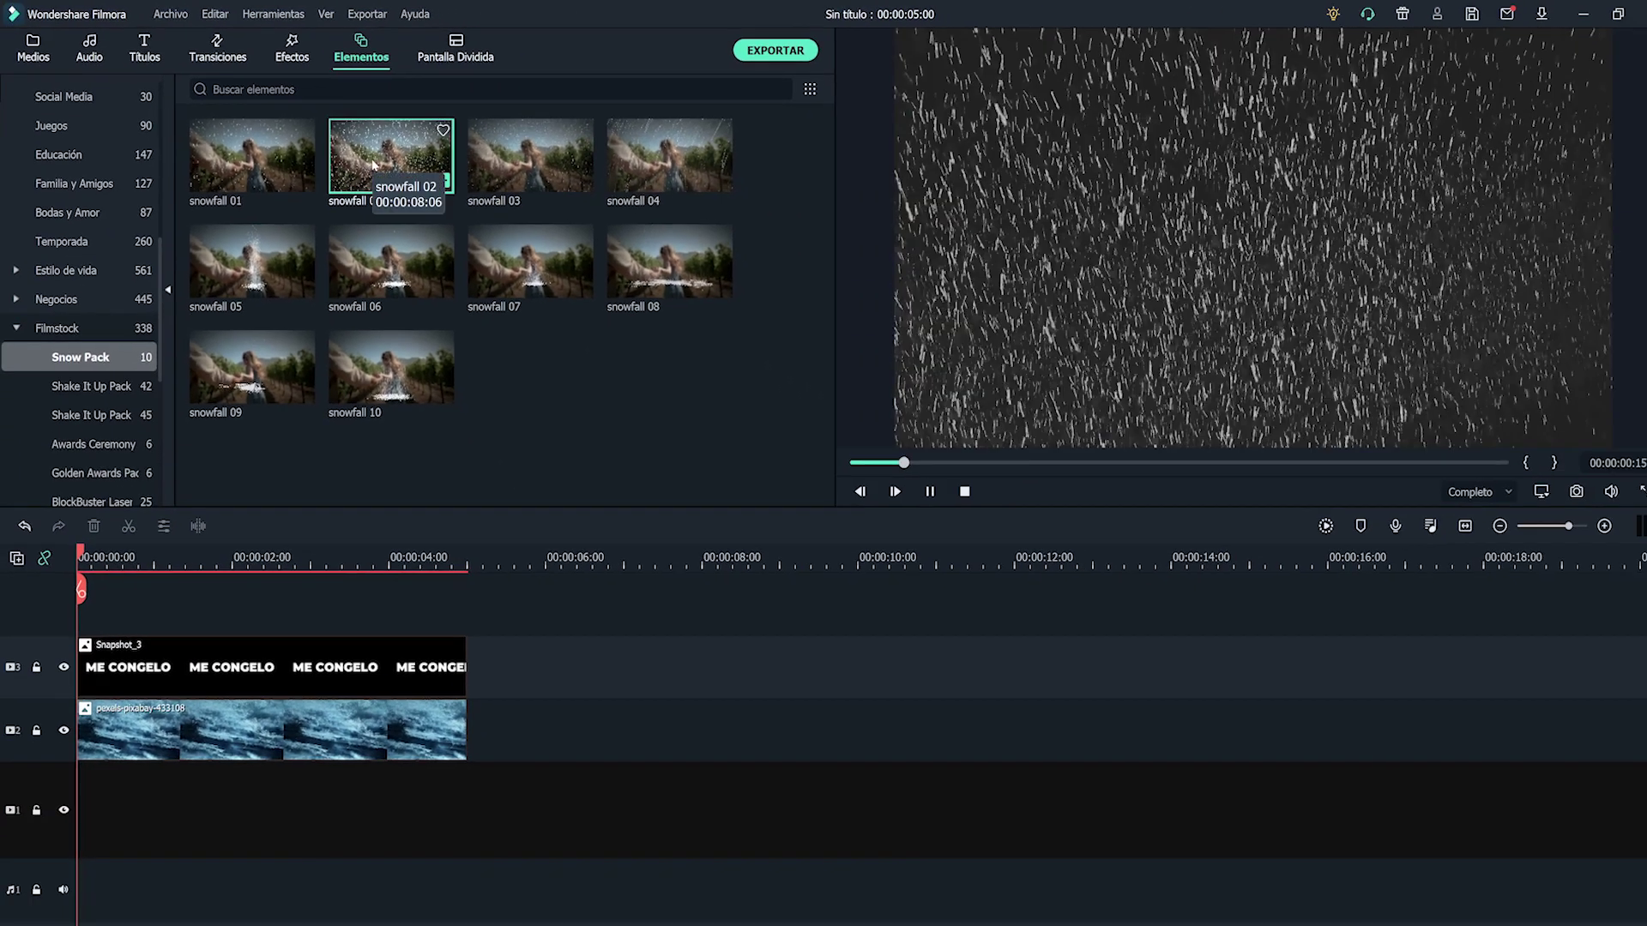
double_click(343, 214)
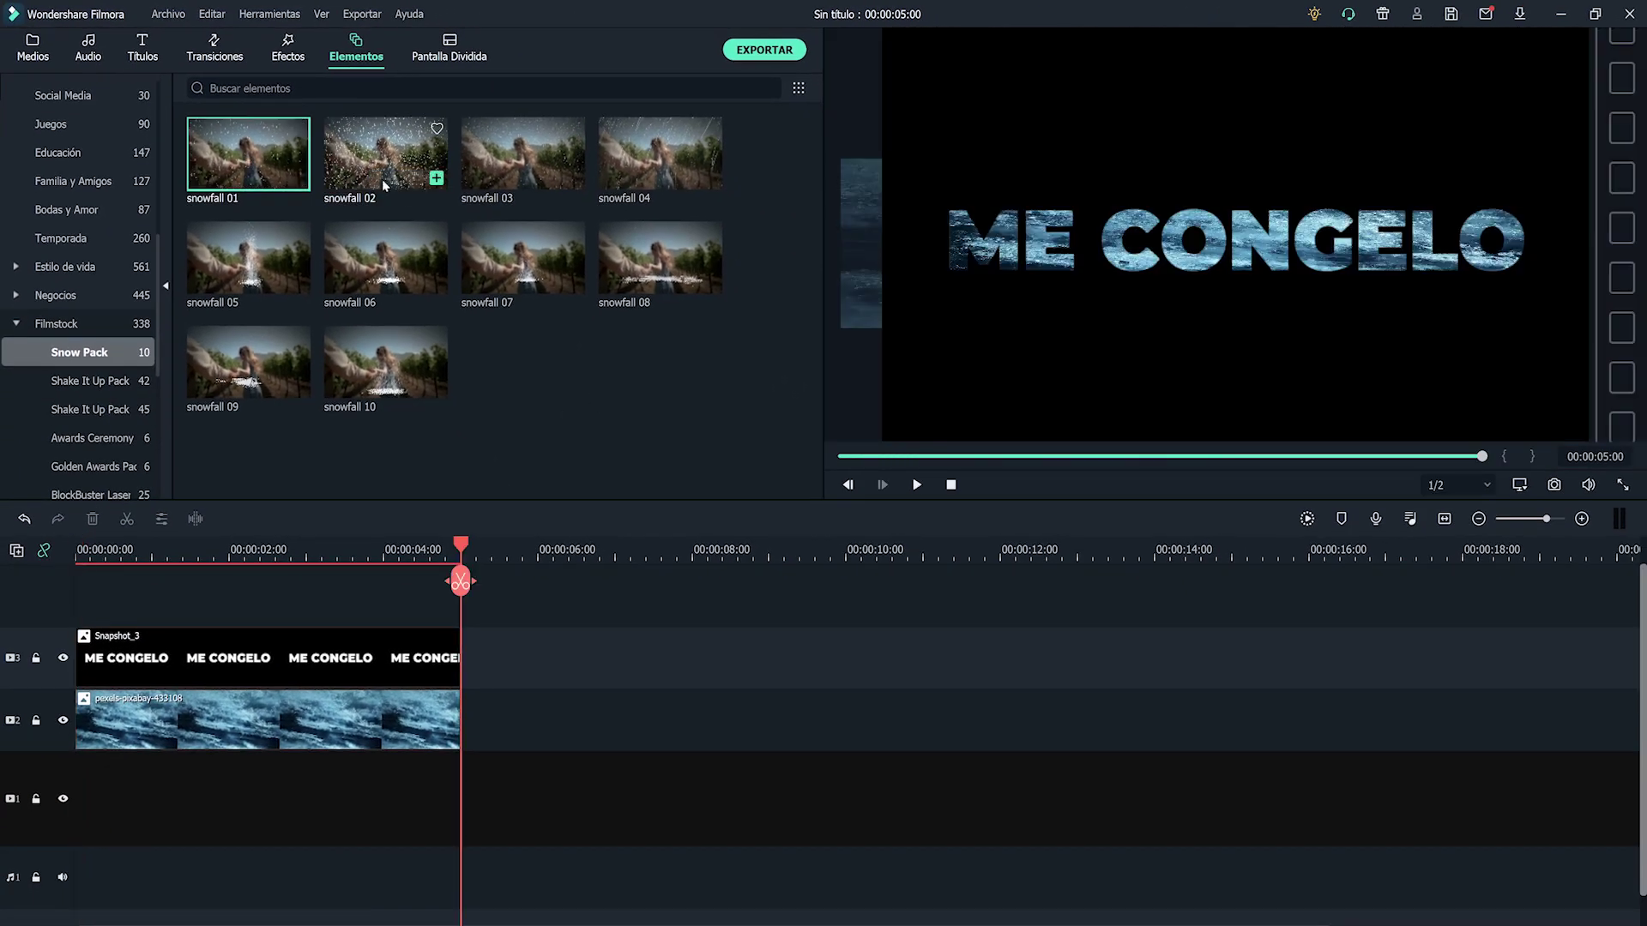
Add snowfall 02 at the start of track 1, trim it to the other clips' five-second length, and play back the result
click(372, 178)
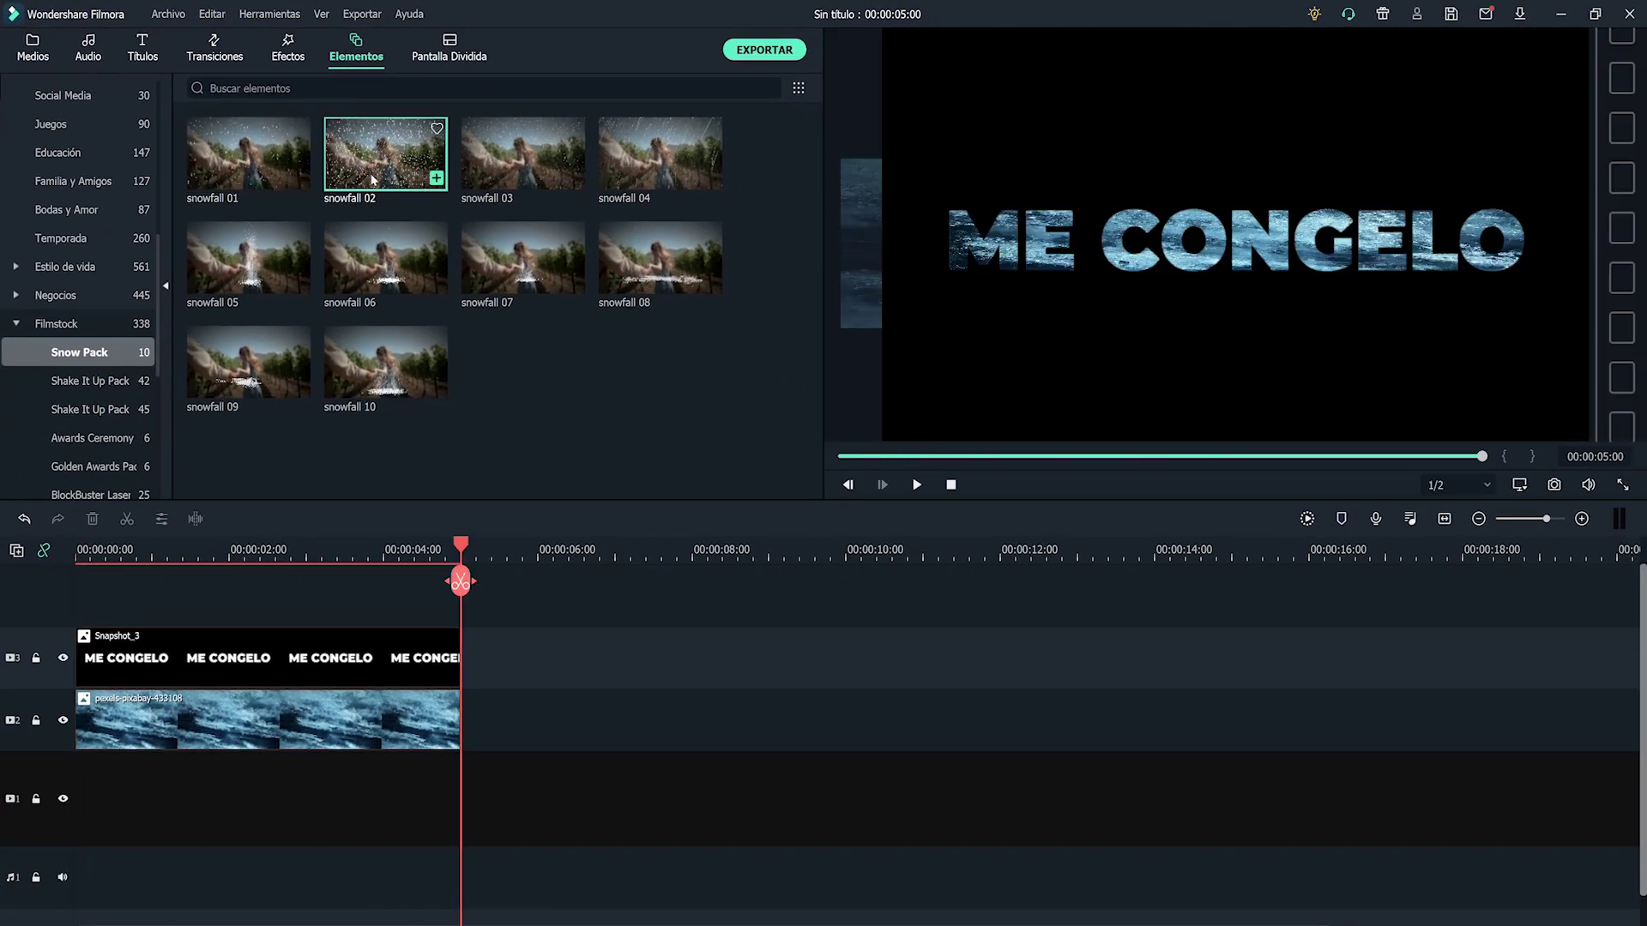
drag(372, 178, 86, 798)
drag(708, 775, 460, 775)
click(950, 486)
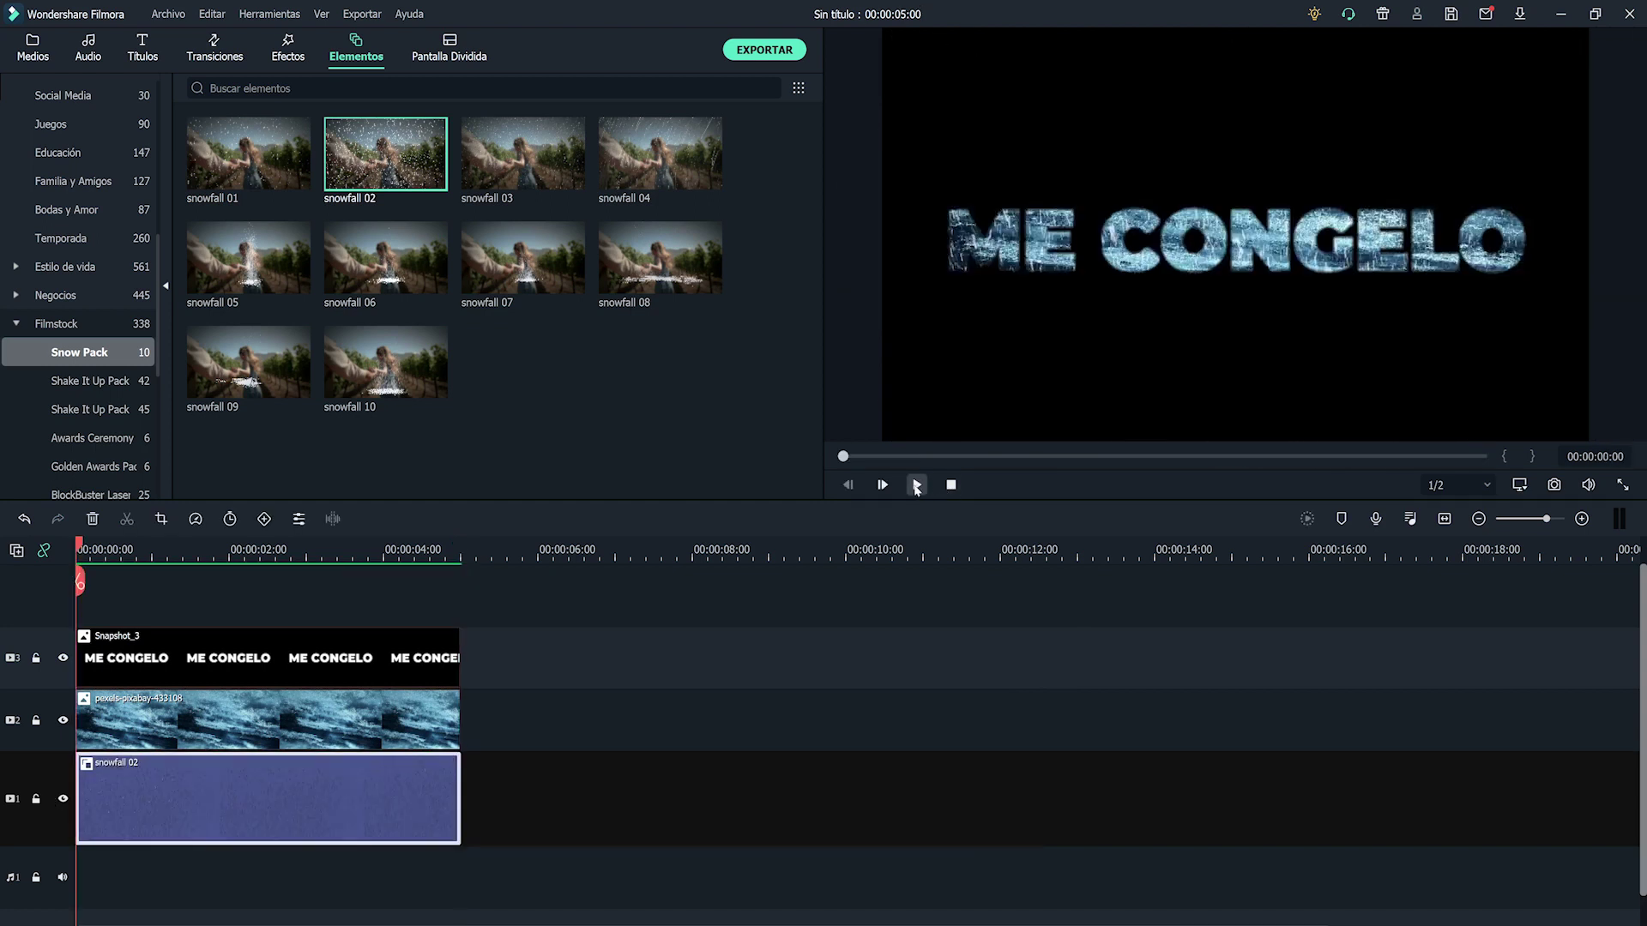
click(916, 485)
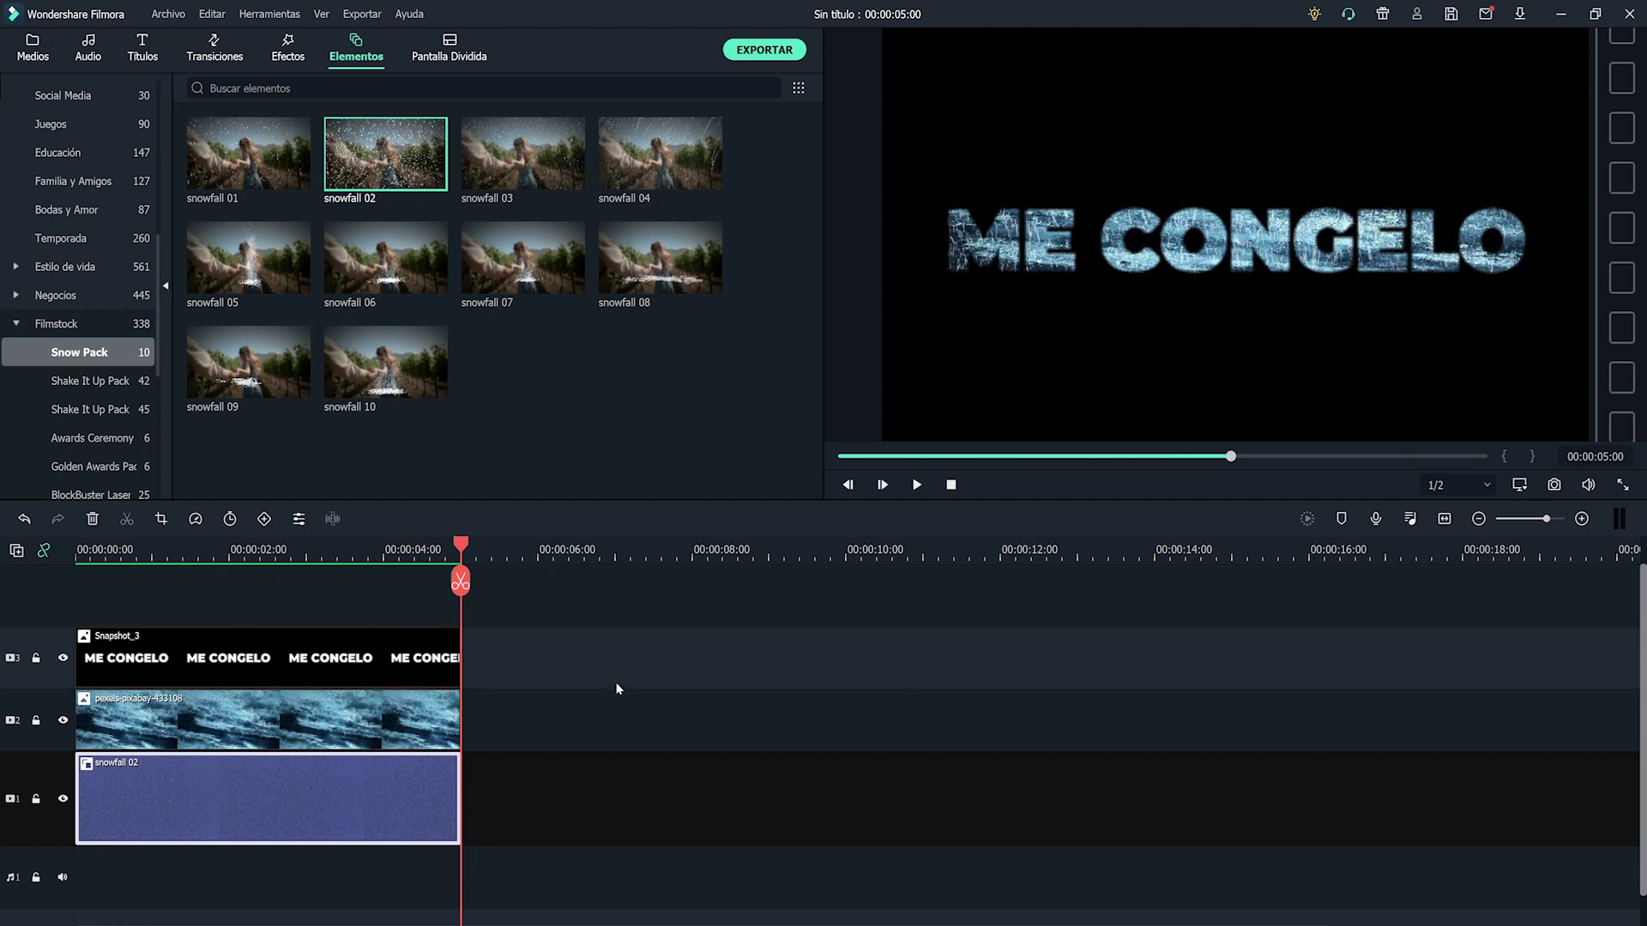
Set the snapshot clip's Chroma Key edge thickness (Grosor del borde) to 2.66
click(219, 549)
double_click(331, 666)
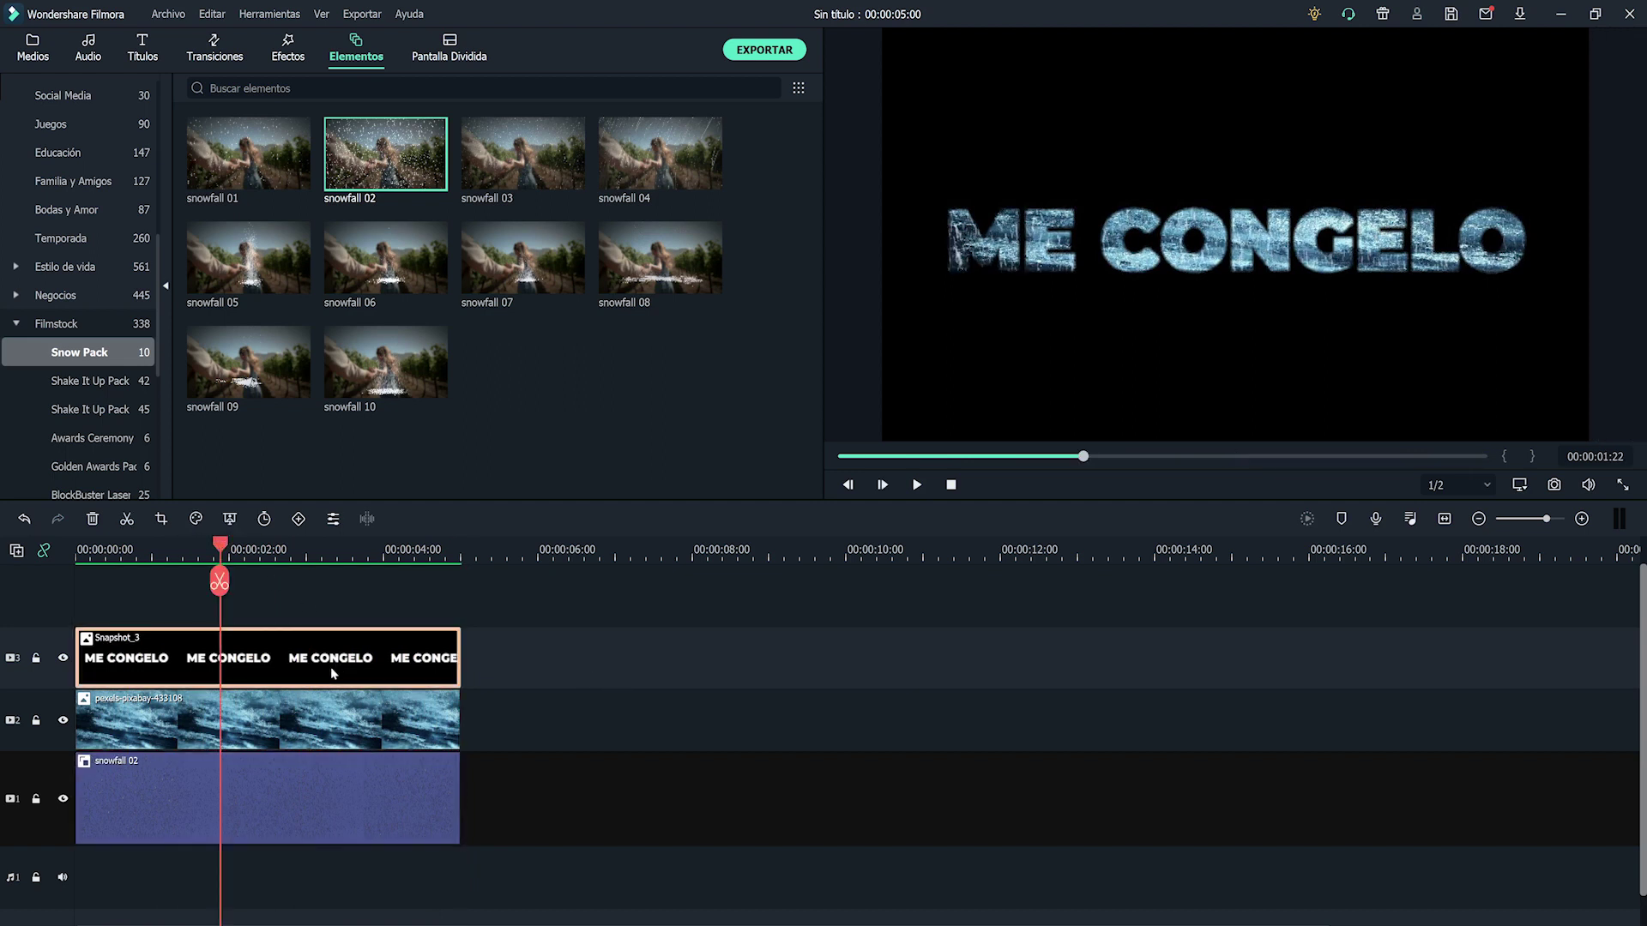
scroll(372, 311, down, 2)
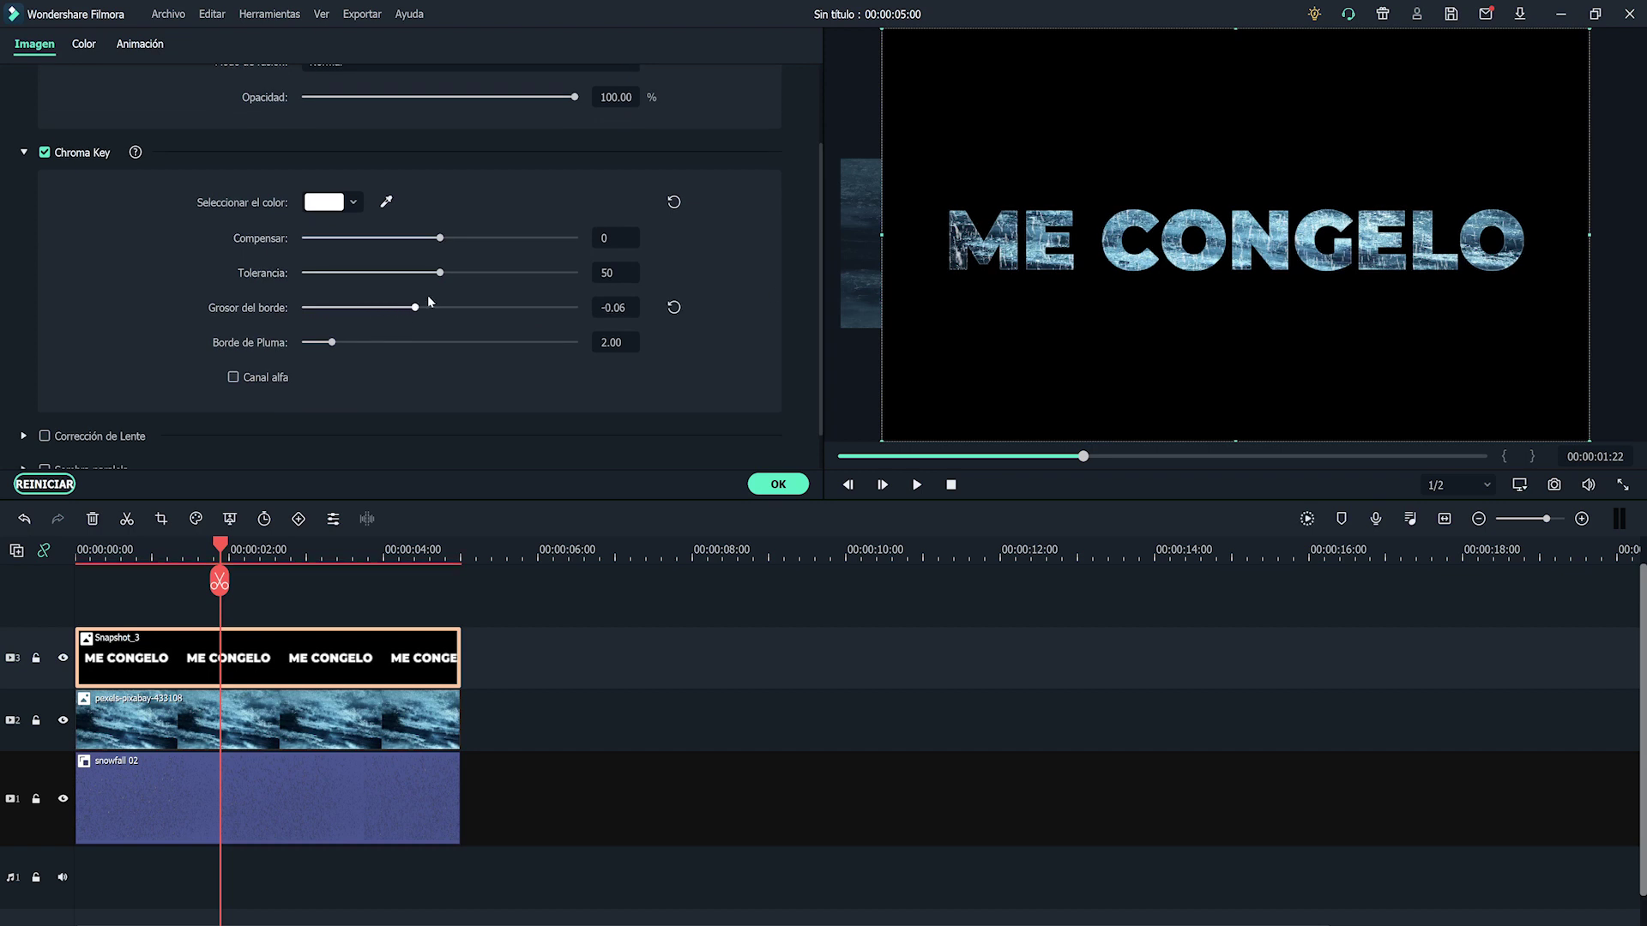
mouse_move(508, 306)
mouse_down()
mouse_move(551, 285)
mouse_move(526, 288)
mouse_up()
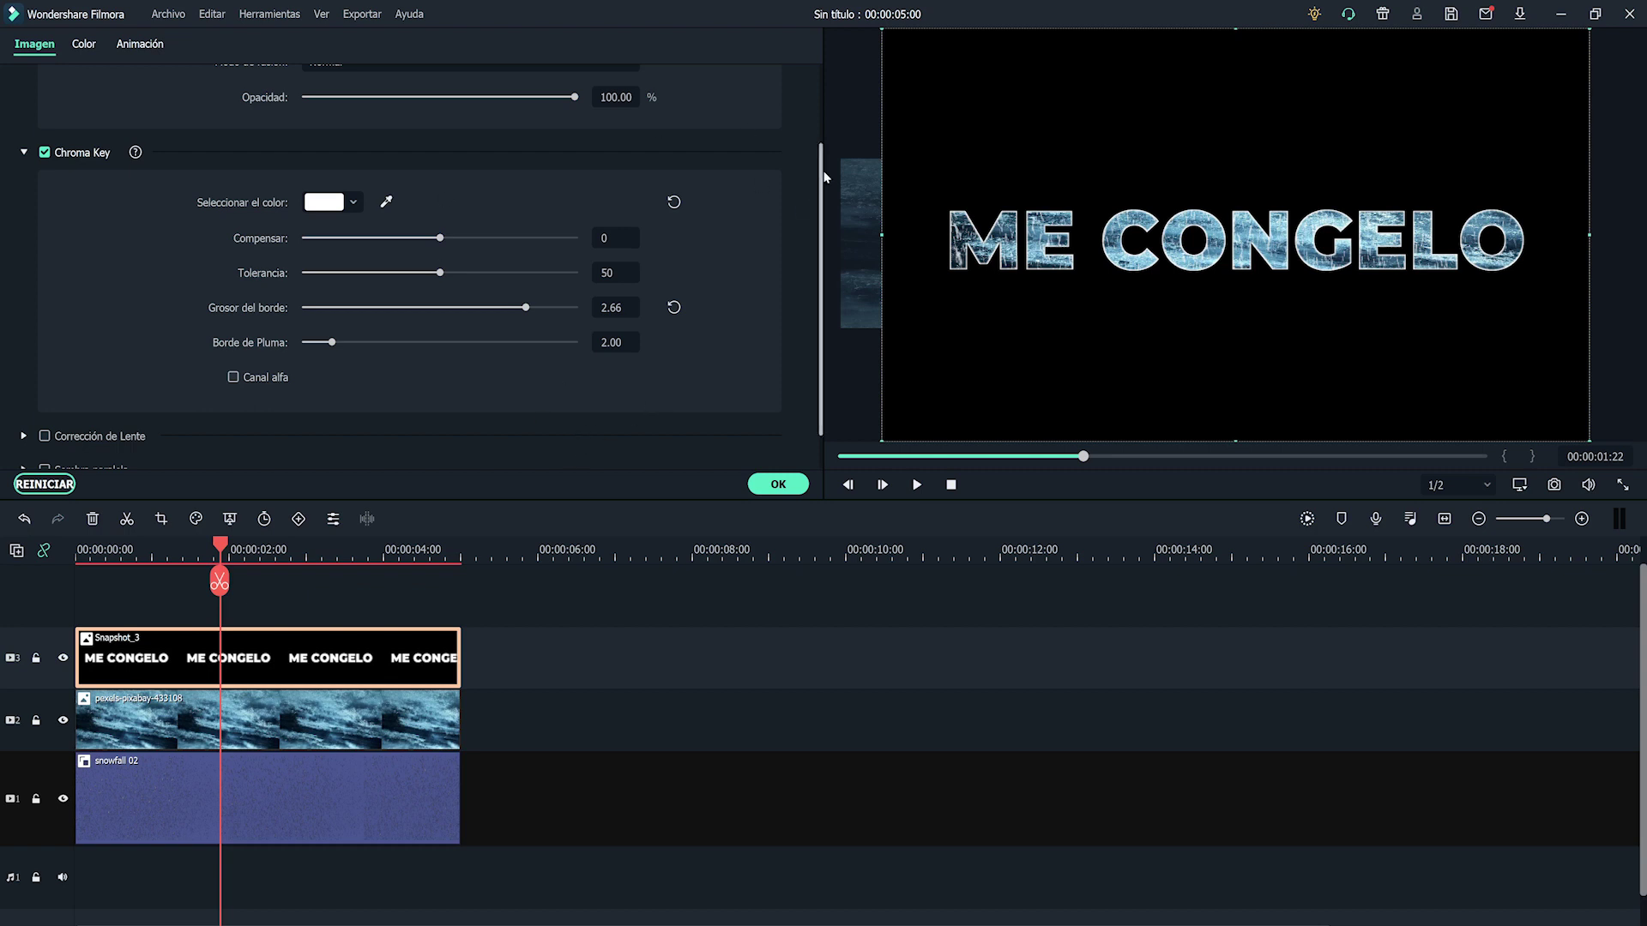
Try the Luz focal blend mode on the snapshot clip, settle on Luz intensa, and apply the settings
scroll(433, 264, up, 2)
click(526, 169)
scroll(635, 288, down, 2)
scroll(635, 288, down, 2)
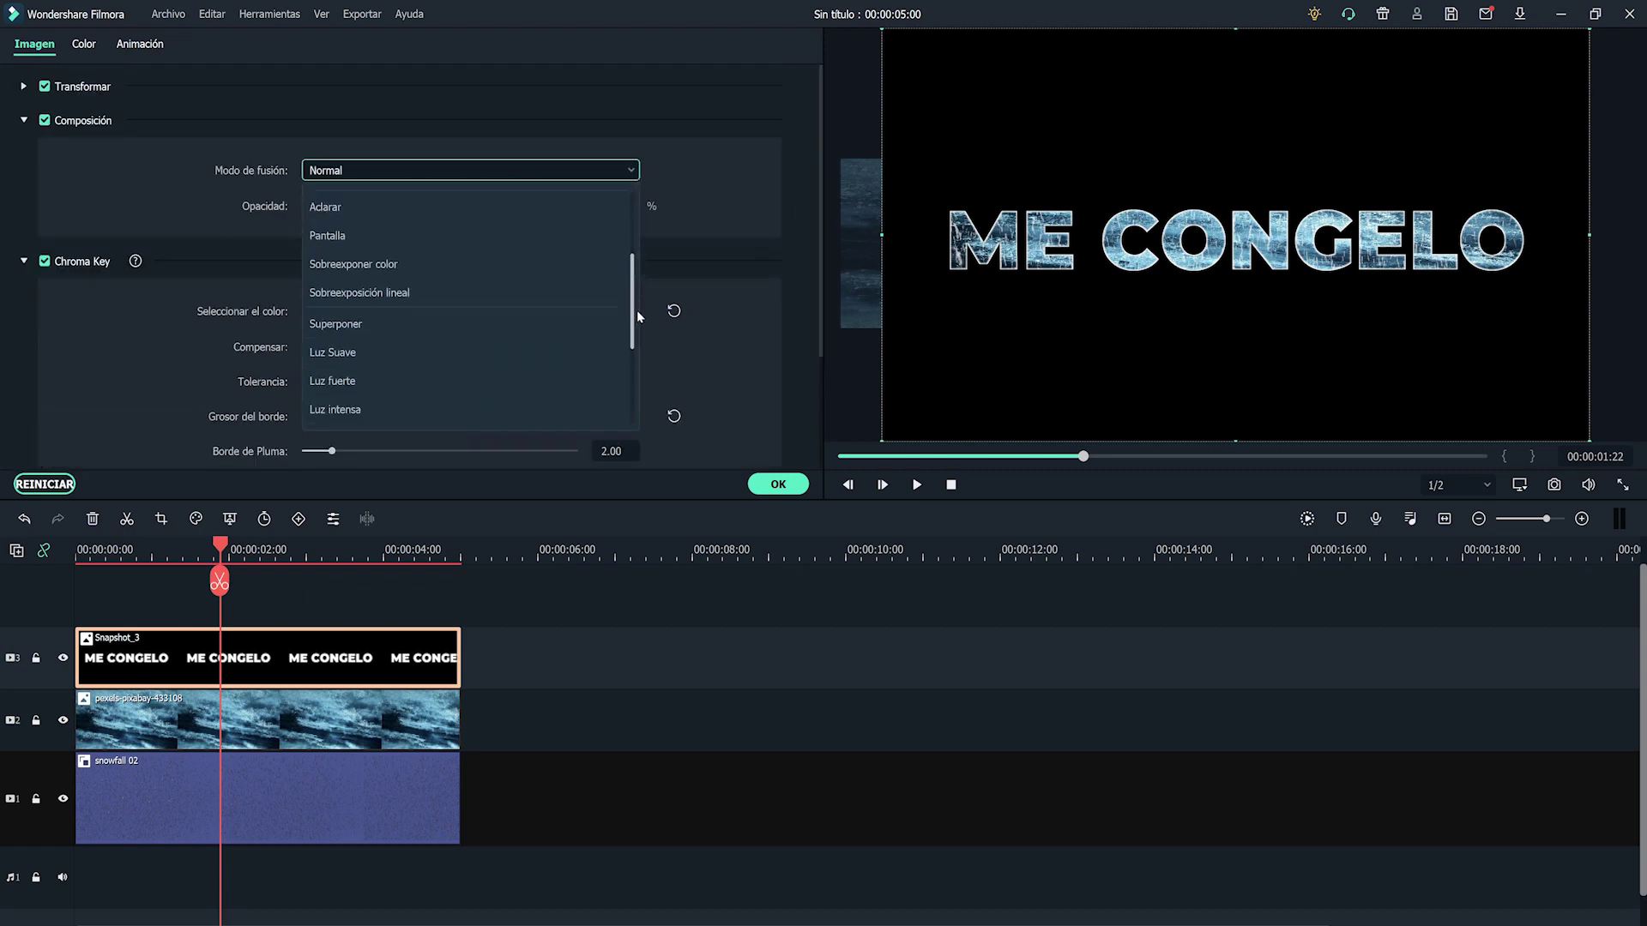
click(463, 382)
click(514, 170)
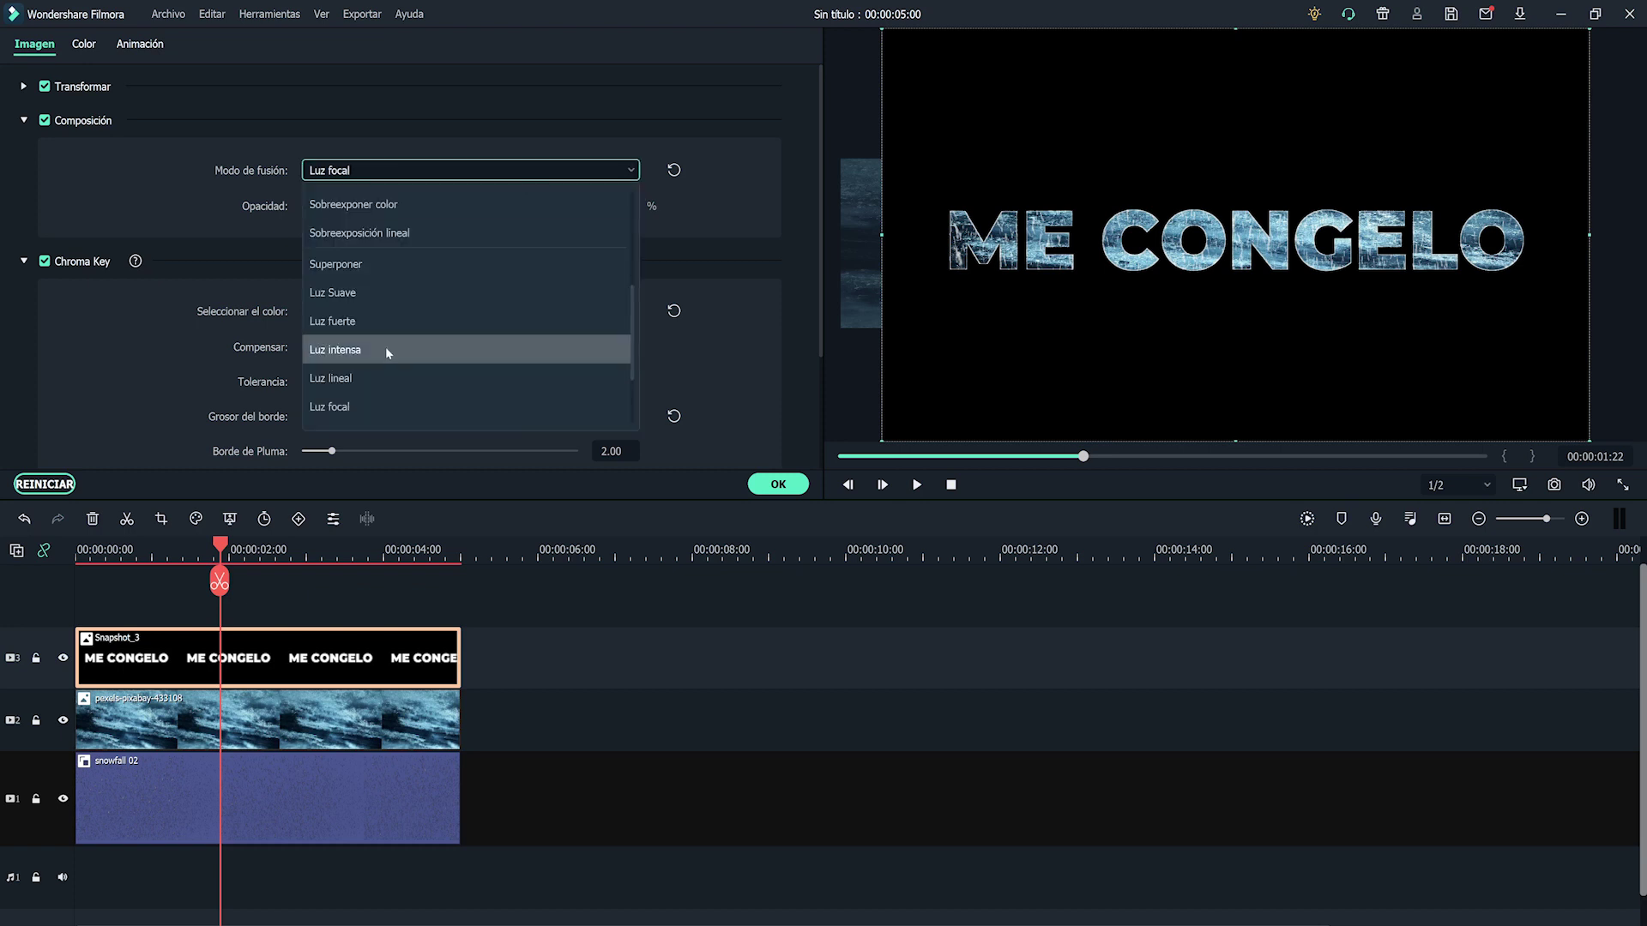
click(386, 349)
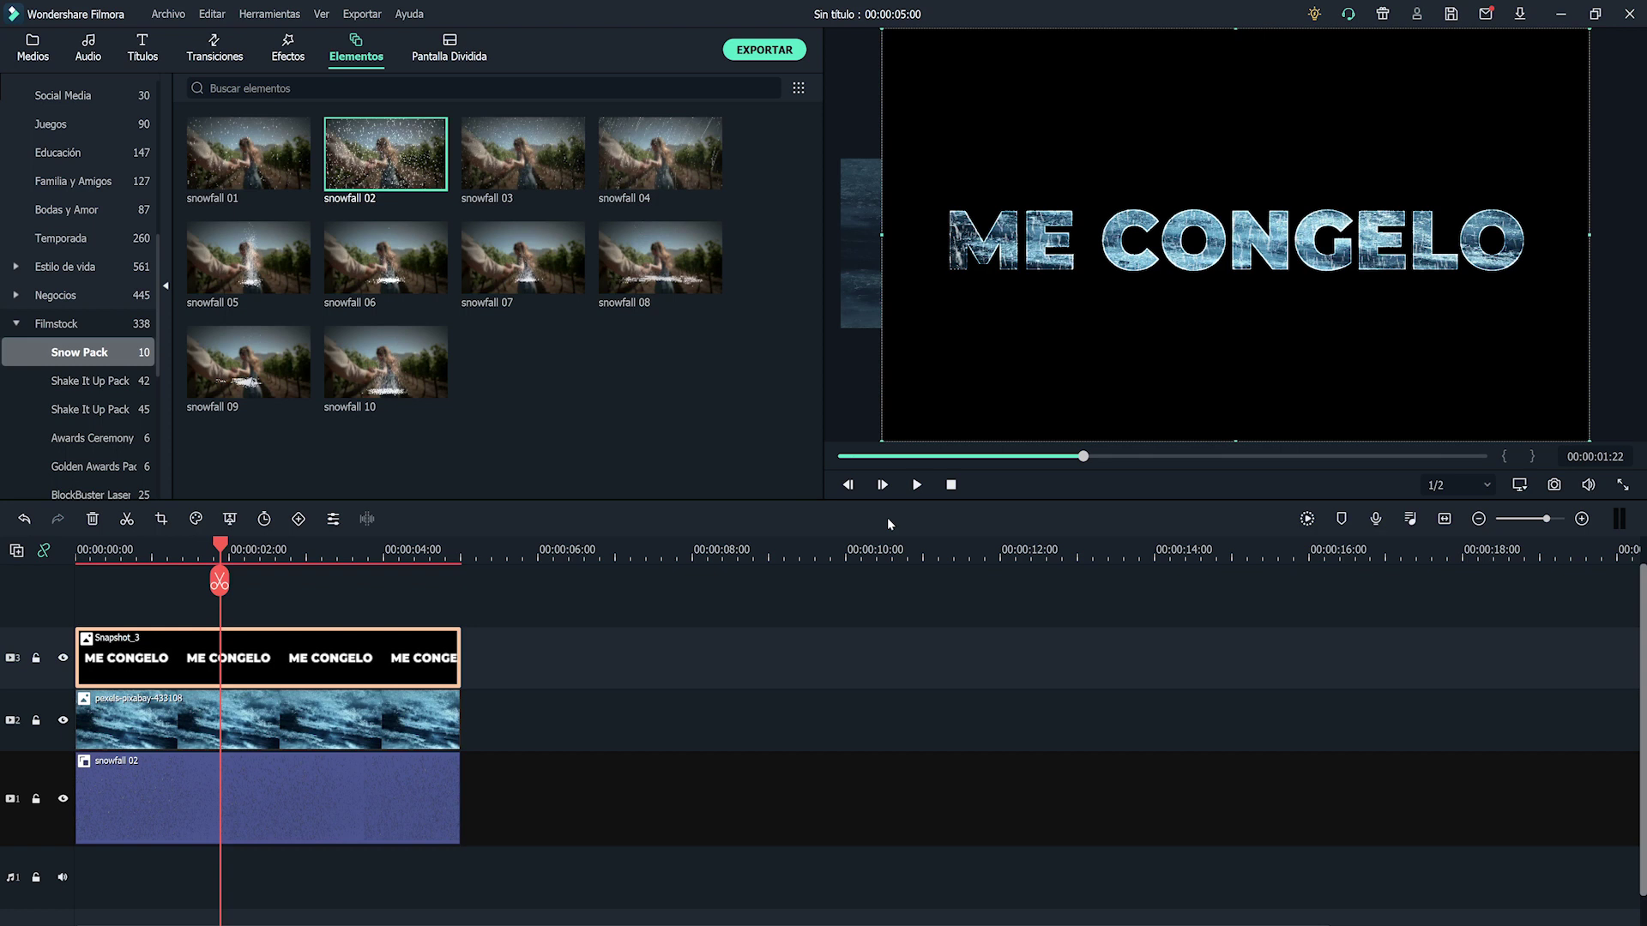
Search the effects for "bordes" and apply Bordes Pixelados to the Snapshot_3 clip
click(273, 50)
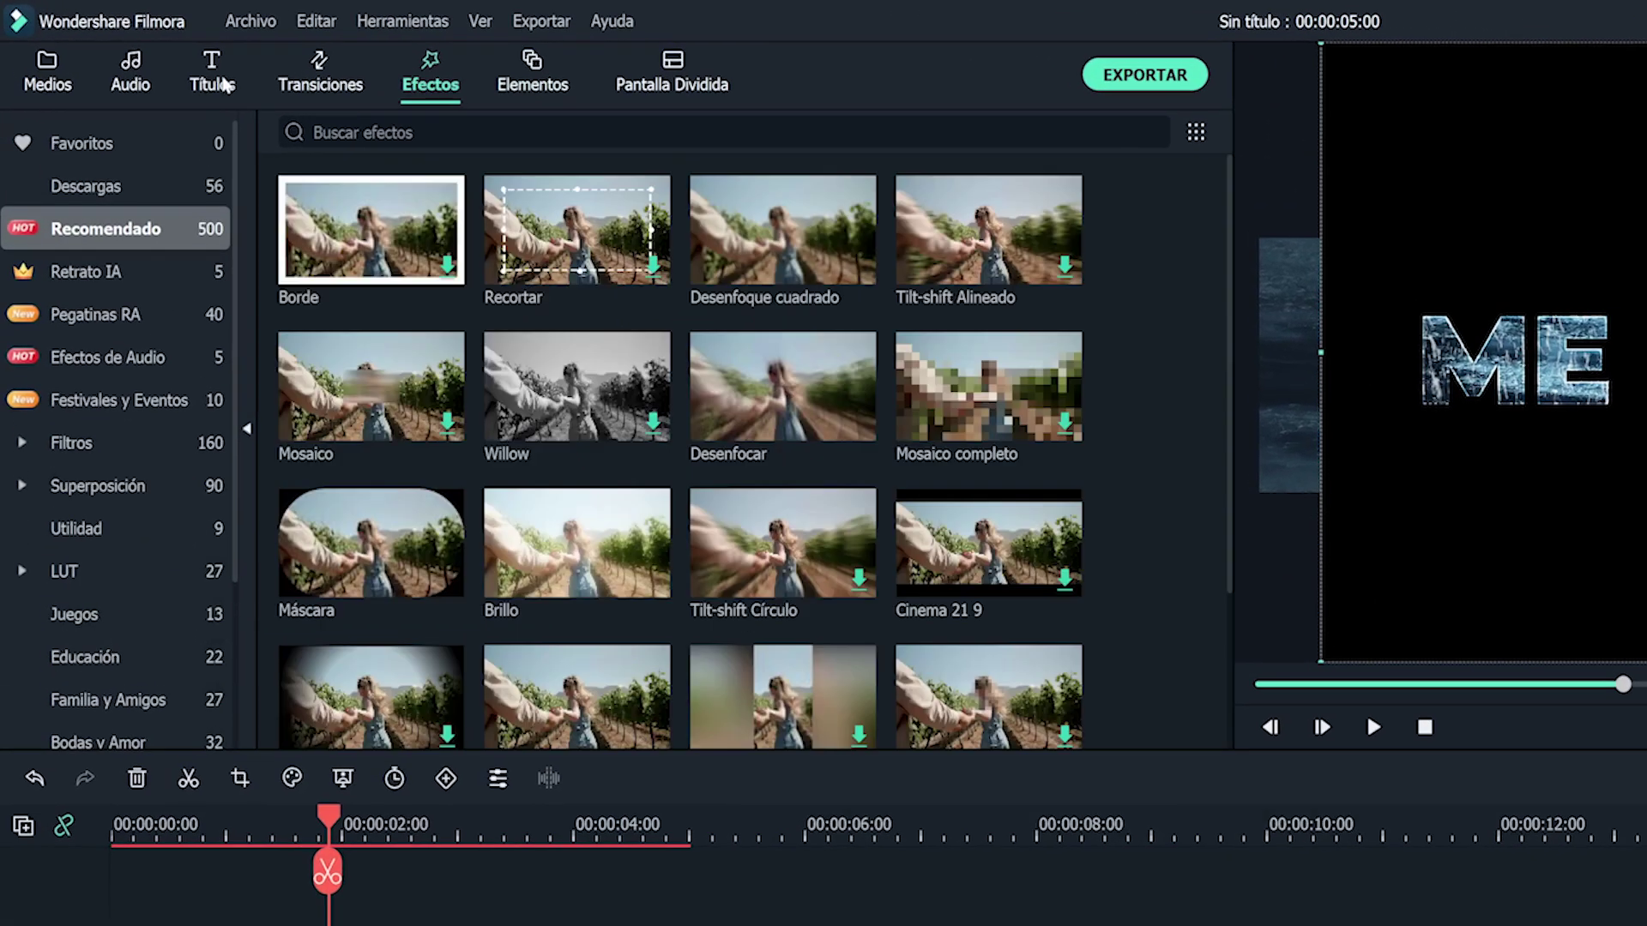
click(88, 440)
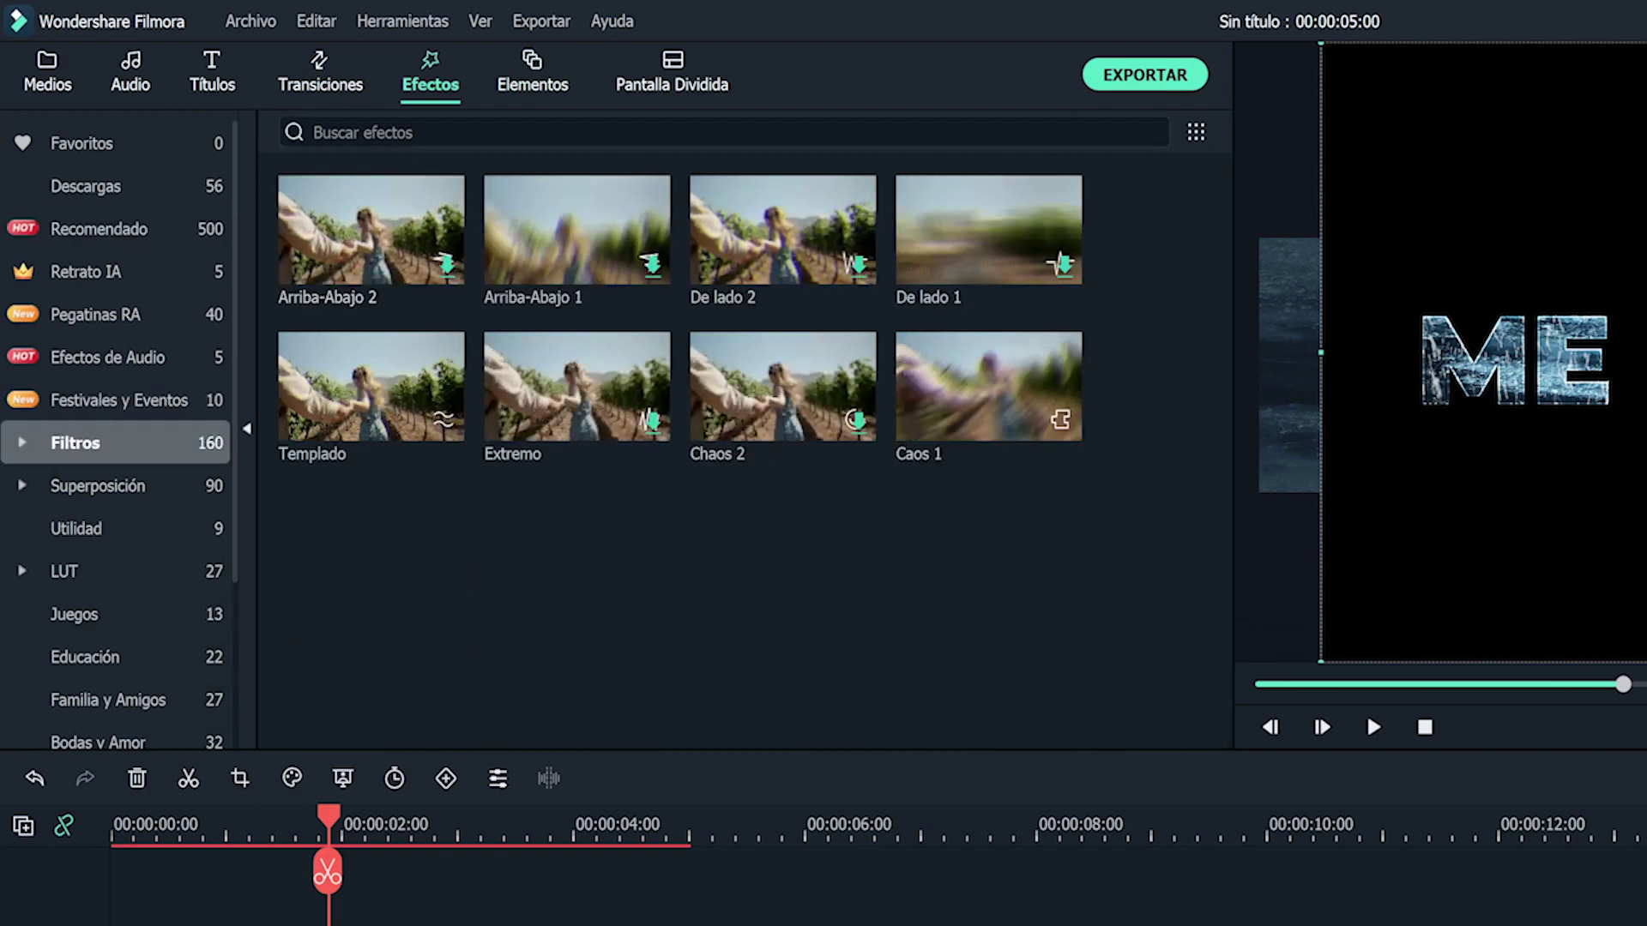
click(360, 132)
text(bordes)
key(Return)
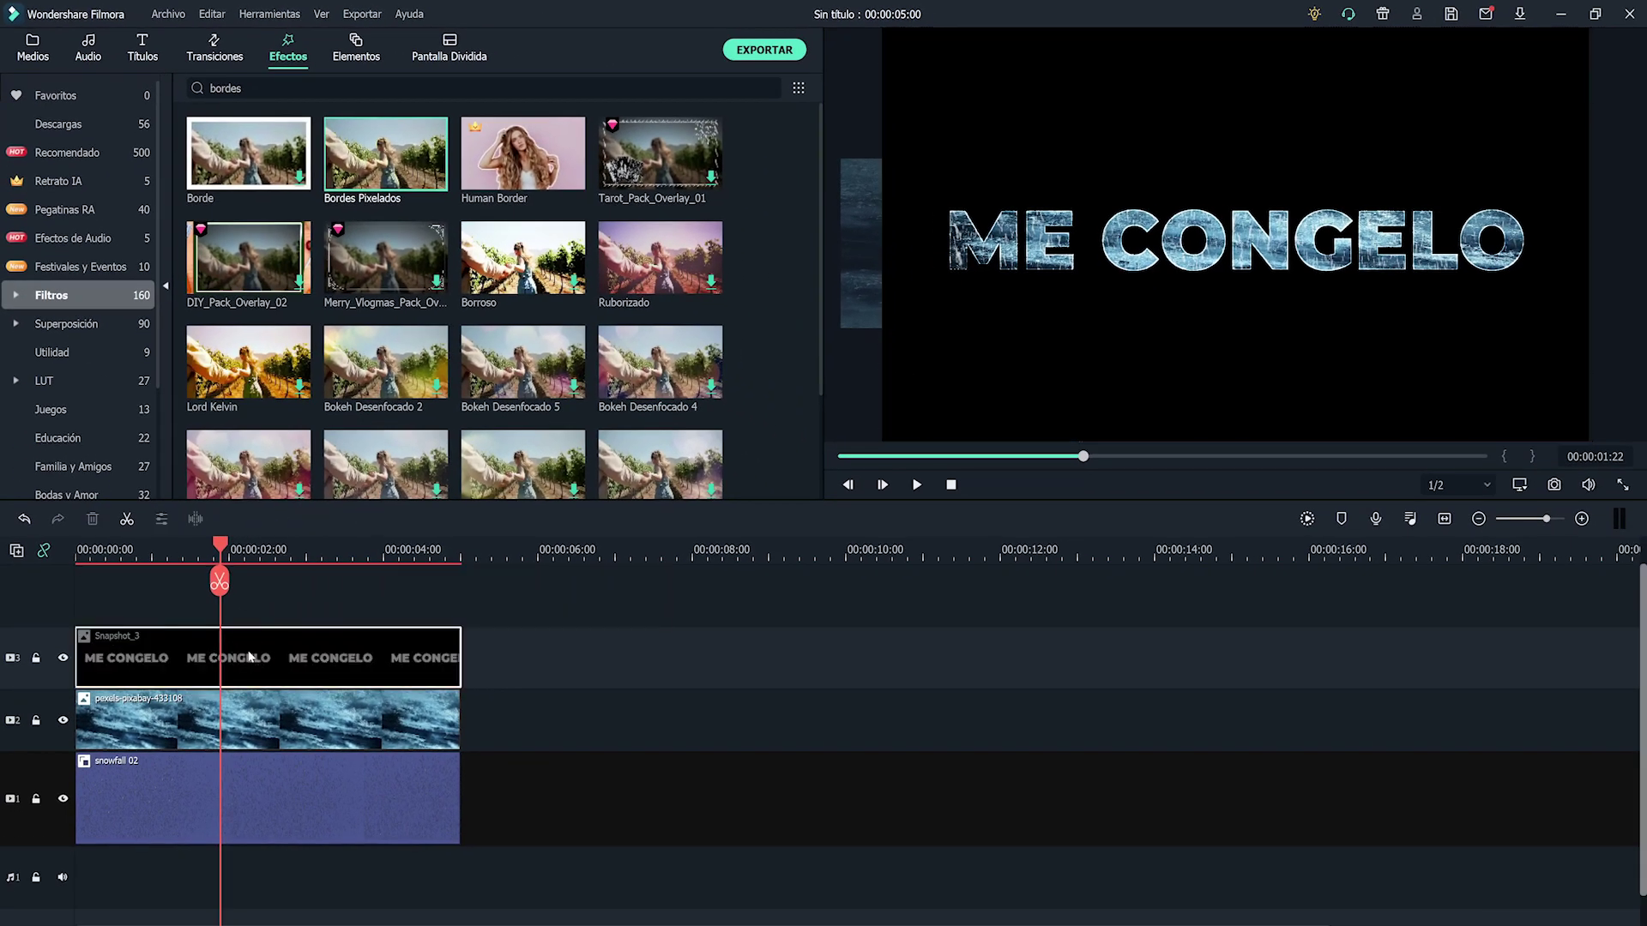
click(250, 657)
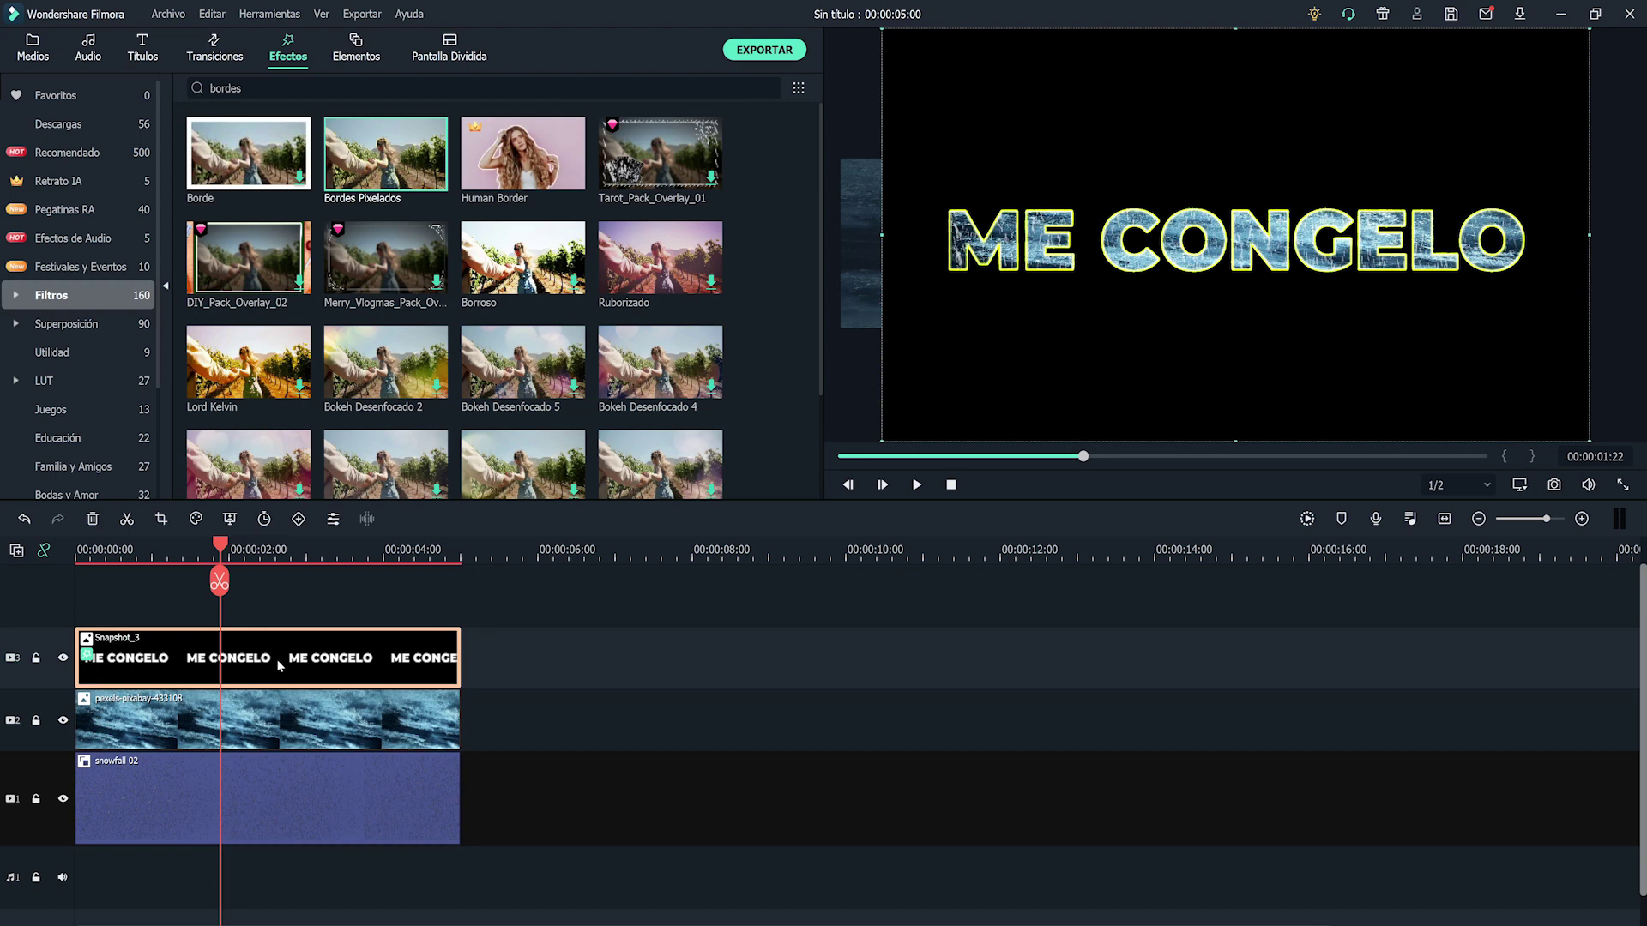
Change the colour of the snapshot clip's Bordes Pixelados effect to cyan and apply it
double_click(279, 666)
scroll(412, 300, down, 3)
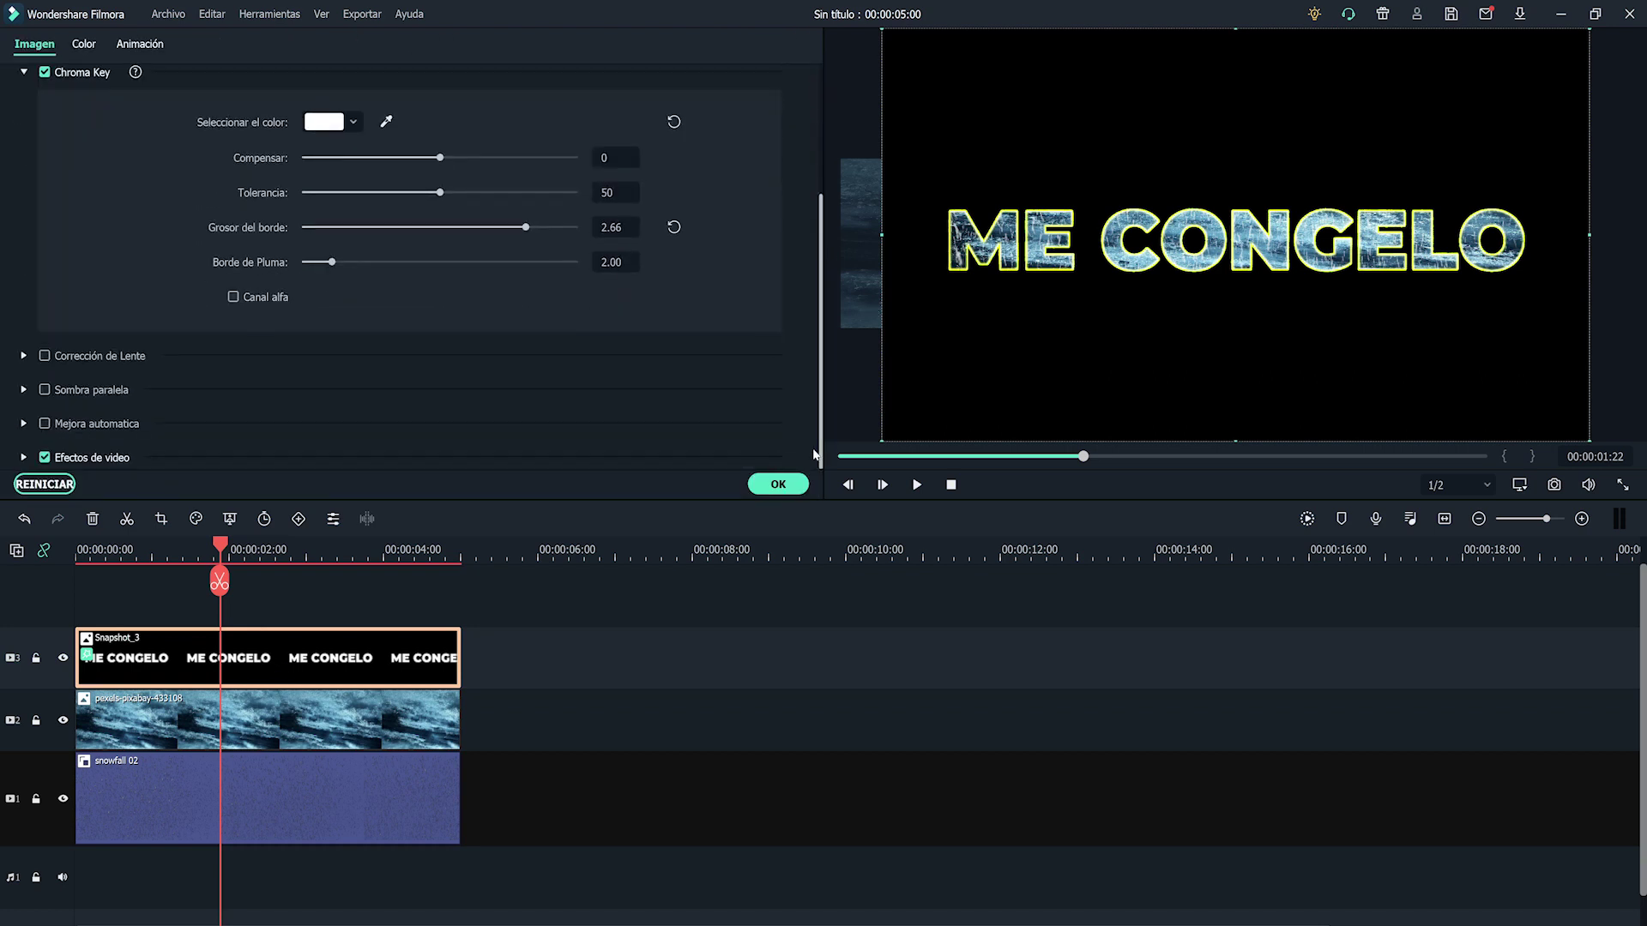
click(24, 458)
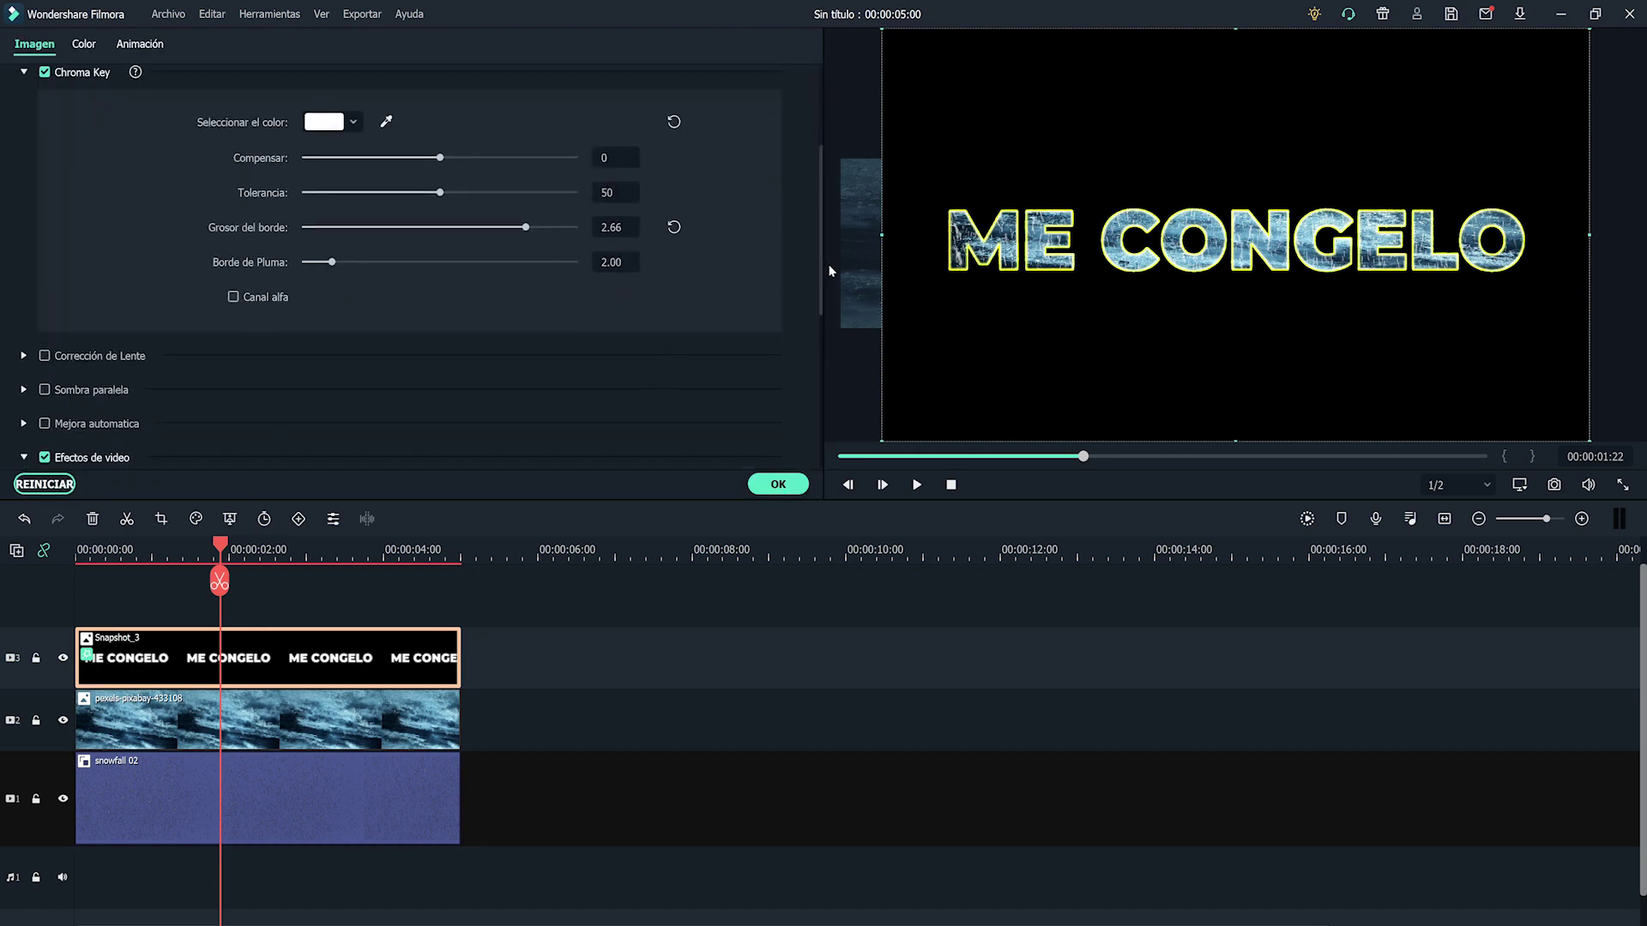
drag(818, 265, 813, 408)
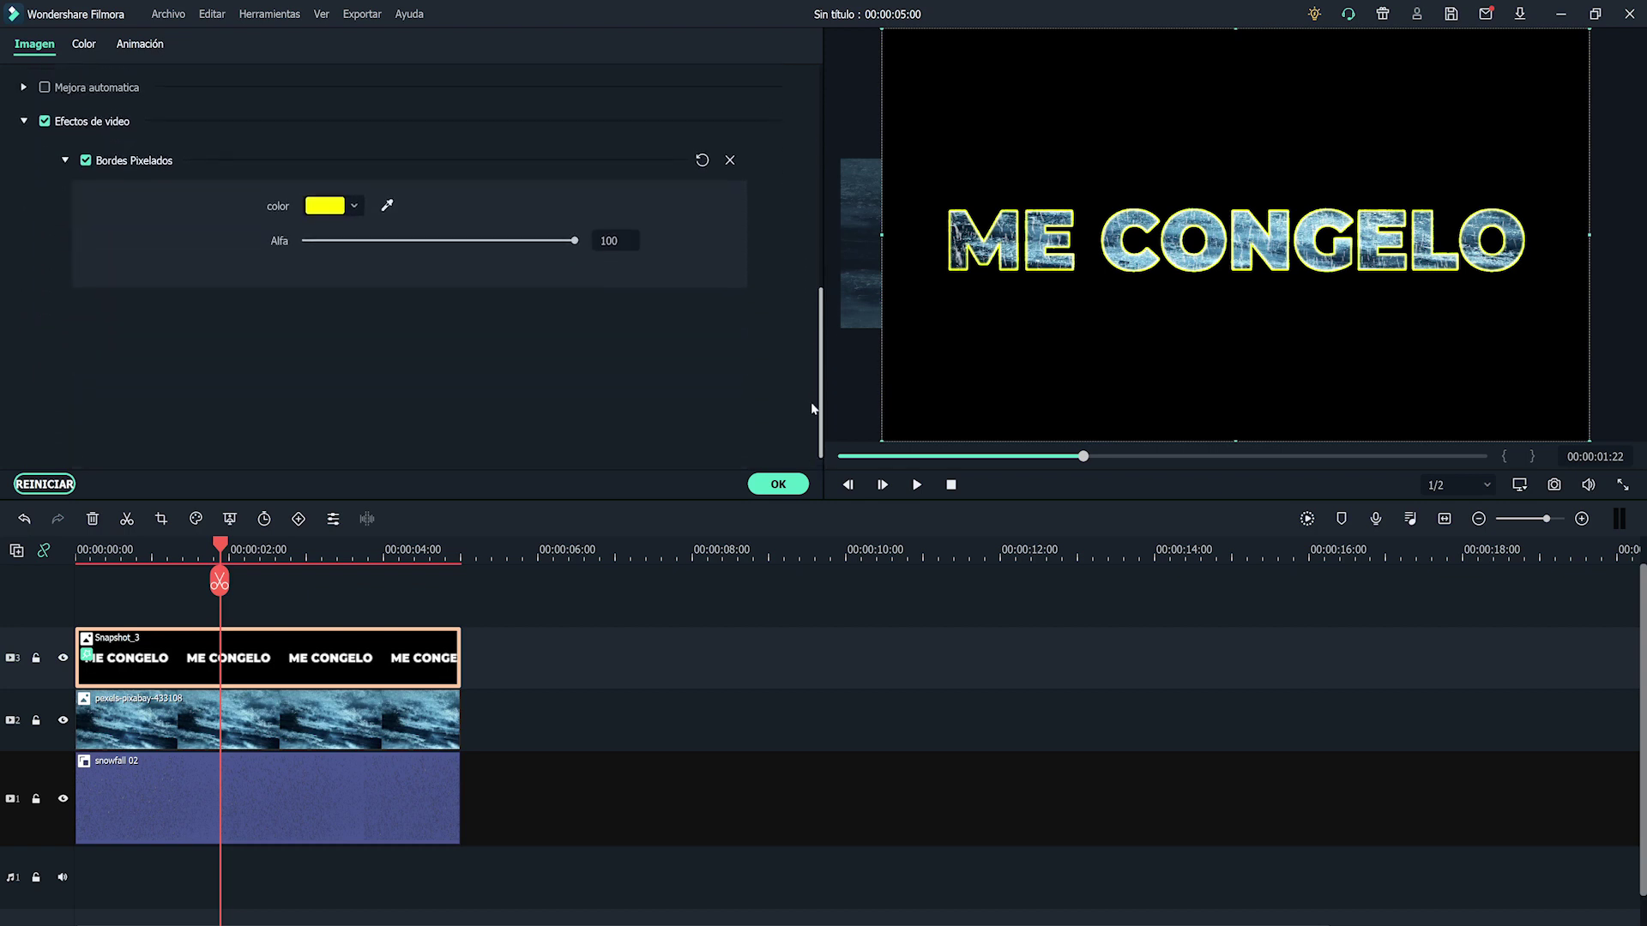
click(353, 206)
click(326, 346)
click(459, 481)
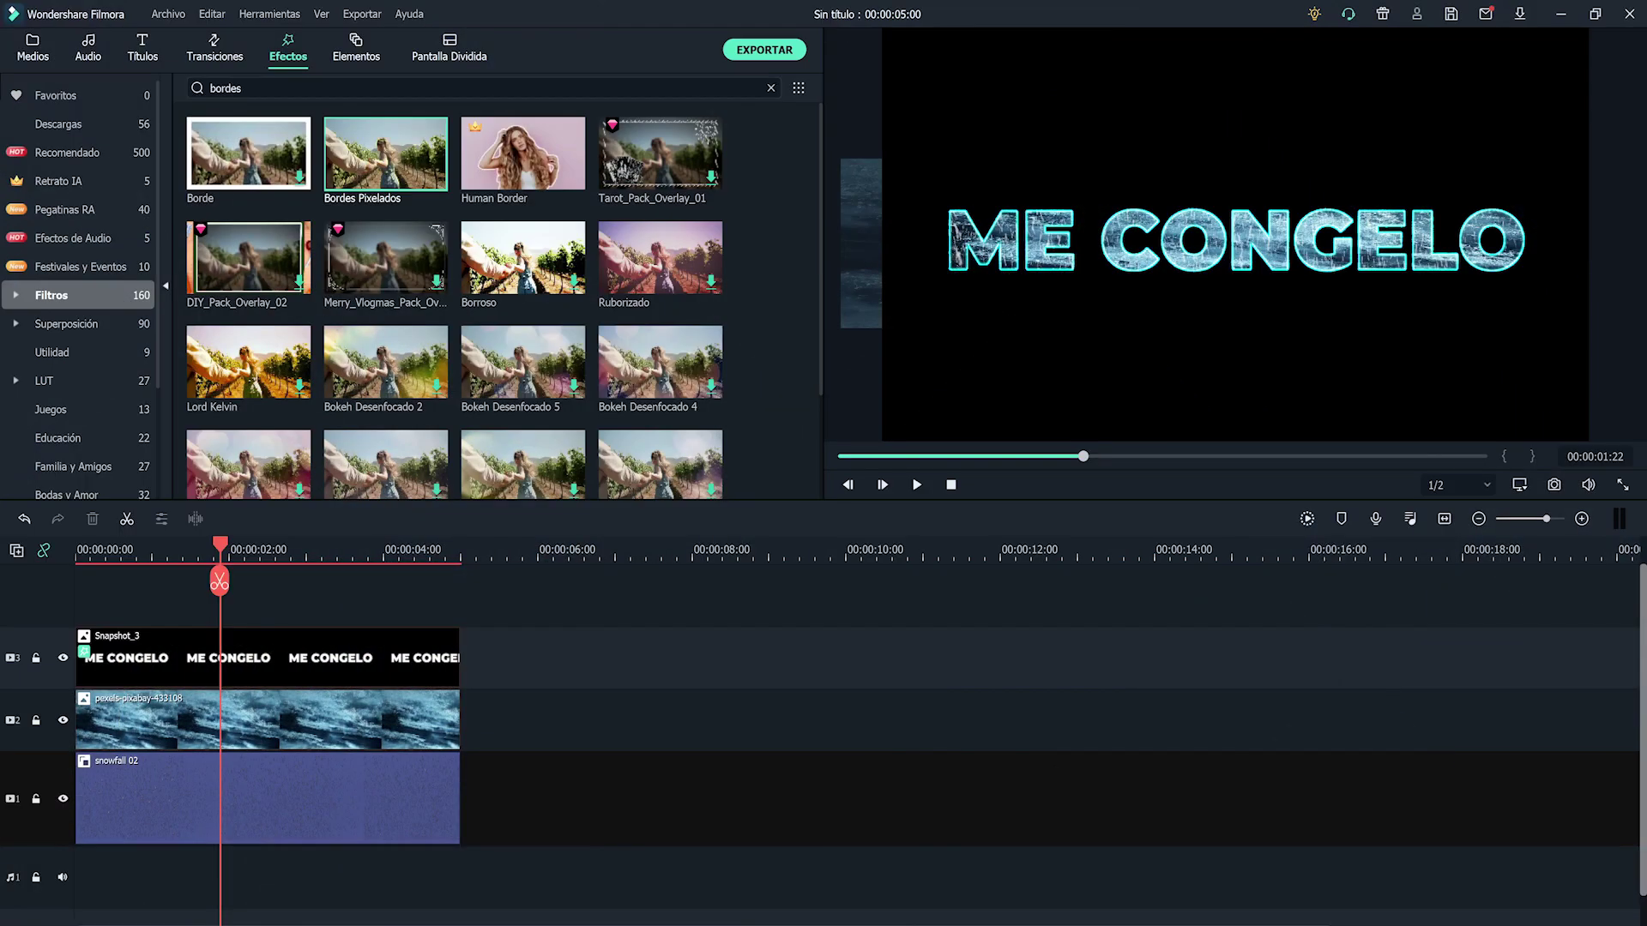
Search the effects for "brillo" and stack two Brillo effects above the snapshot clip, on tracks 4 and 5, spanning its length
click(224, 88)
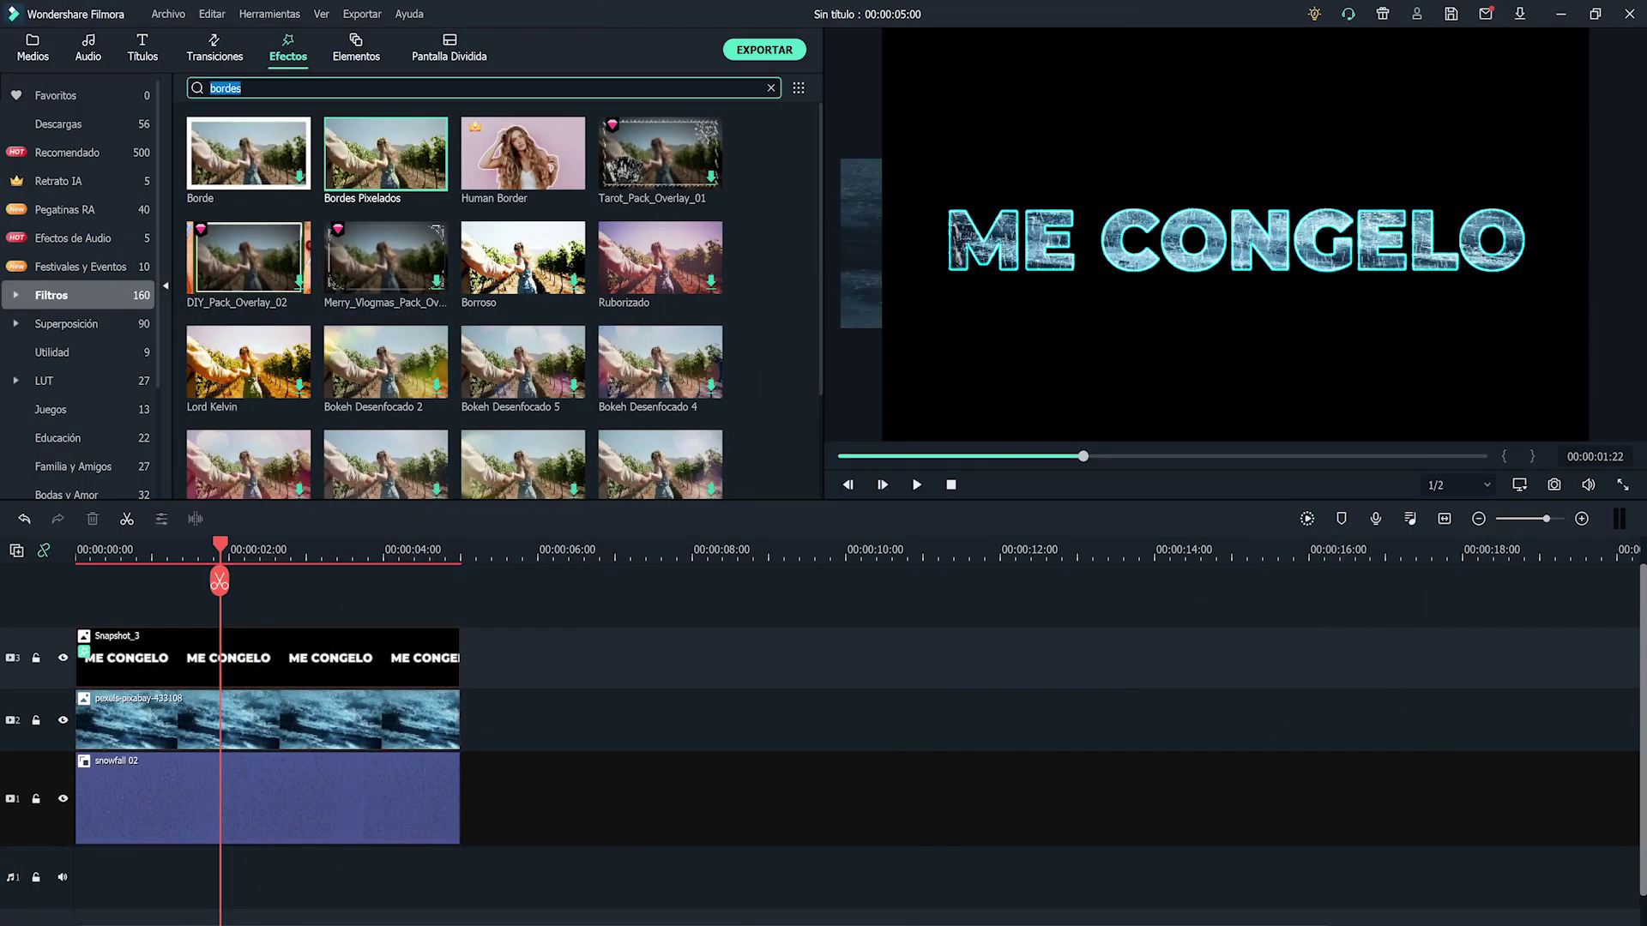
text(brillo)
key(Return)
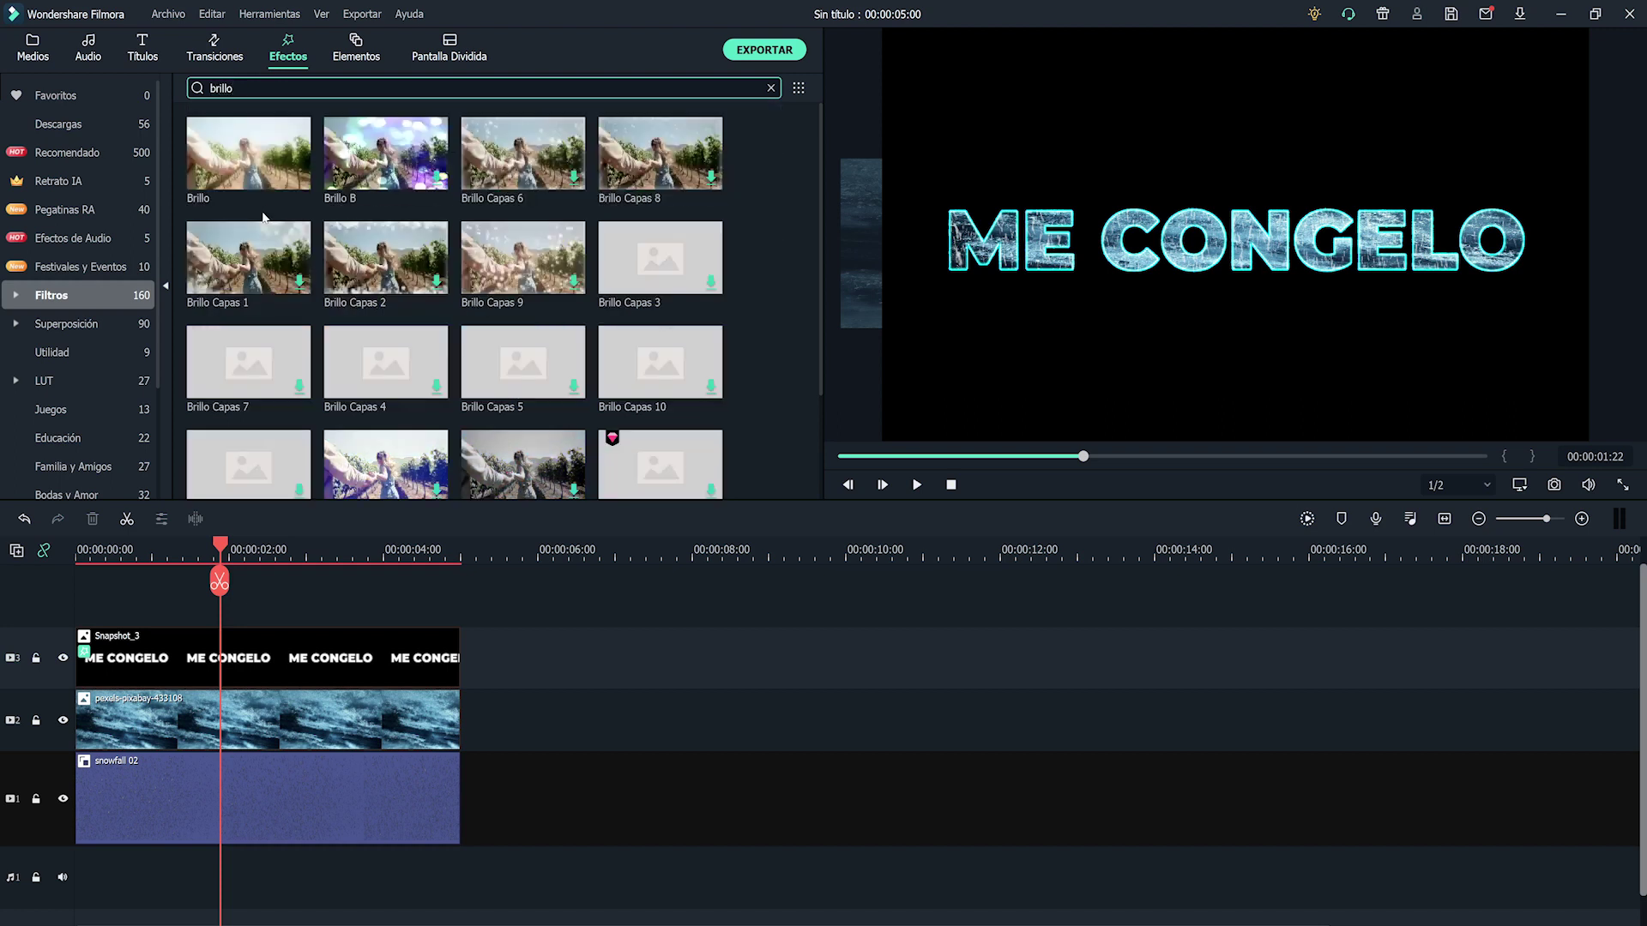
drag(225, 160, 76, 618)
click(584, 656)
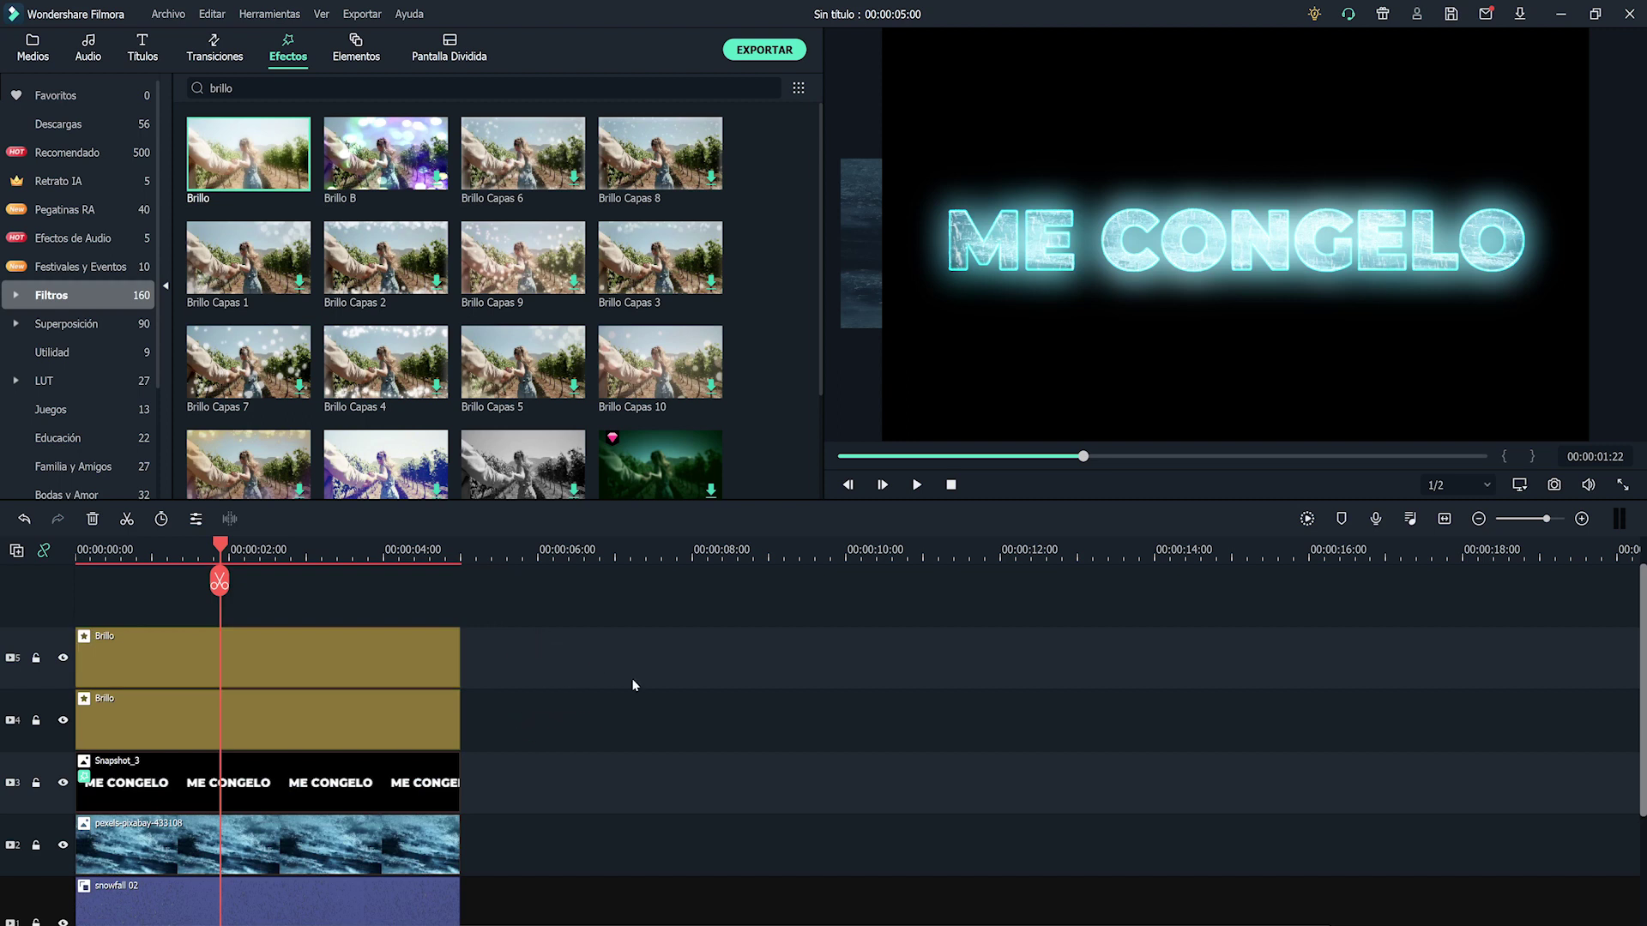
Set the Radio of the Brillo effect on track 5 to 2 and lower the glow's Alfa
double_click(429, 657)
drag(322, 134, 311, 136)
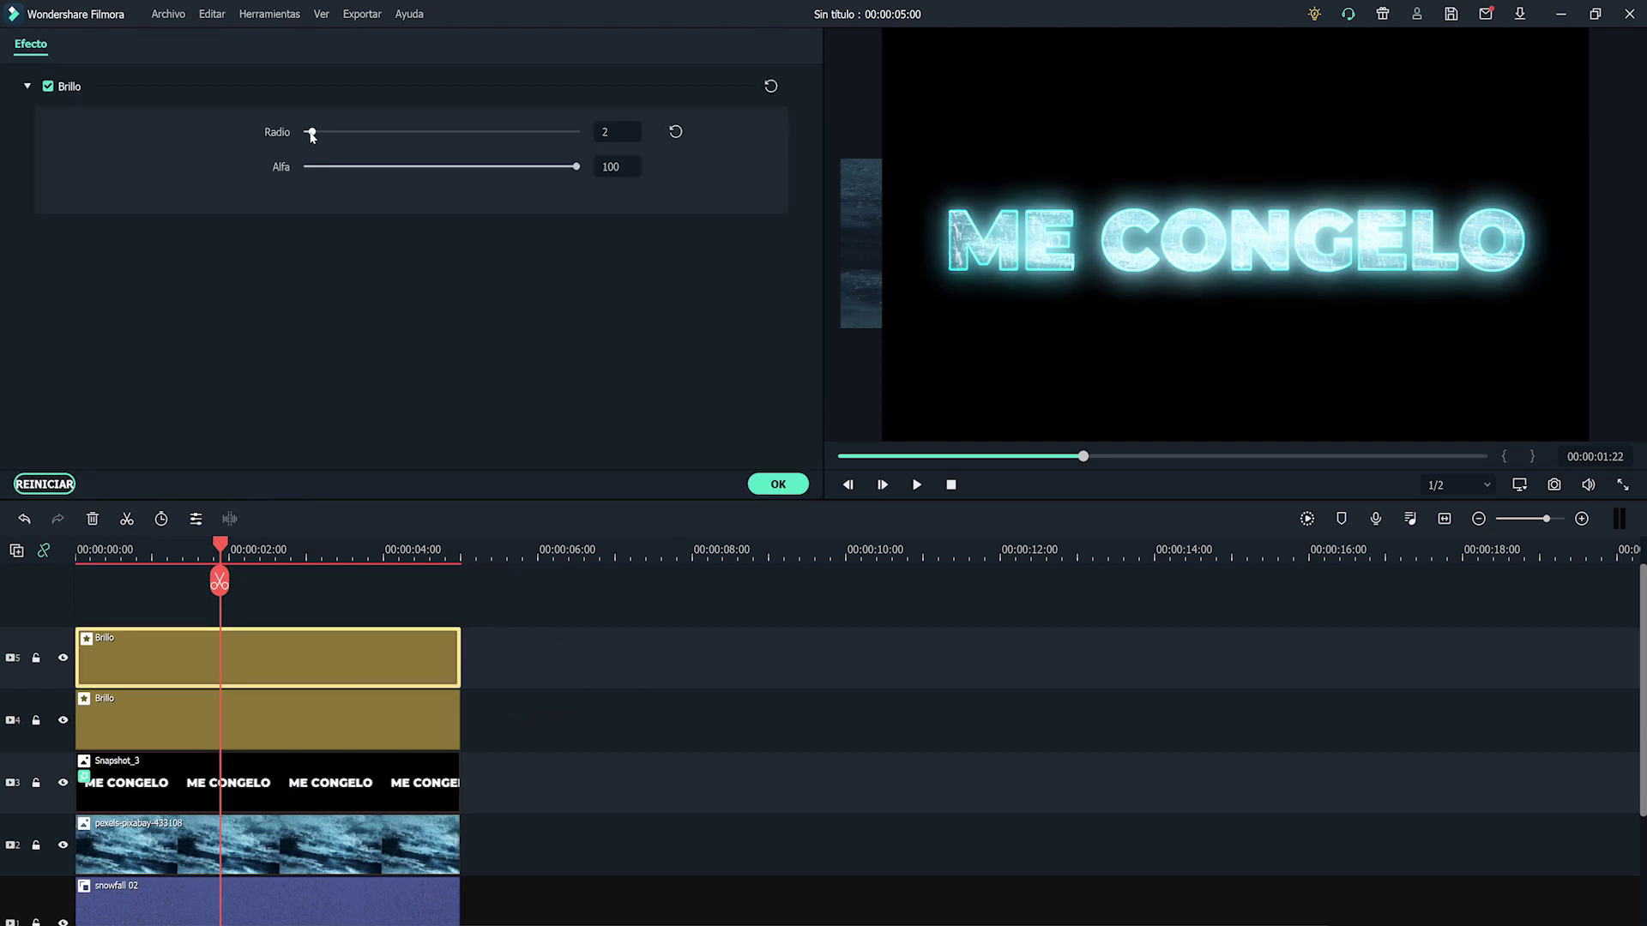
drag(481, 167, 452, 166)
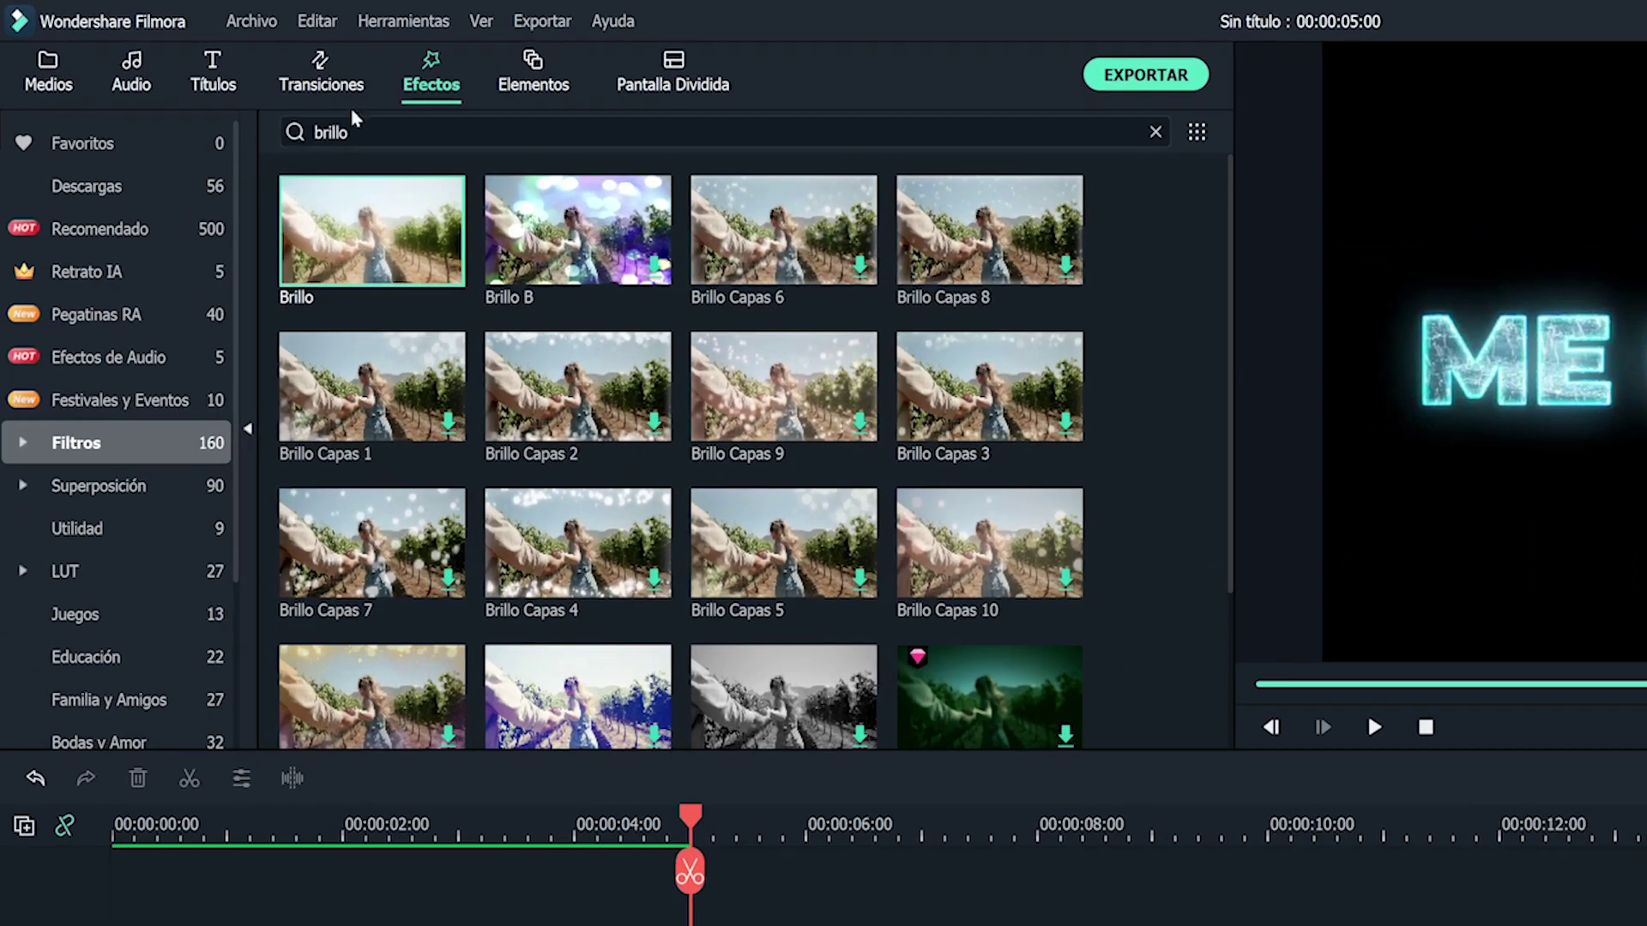
Add the Evaporar 1 transition to the start of the snapshot, ice texture and snowfall 02 clips and play back from the beginning
click(219, 53)
text(eva)
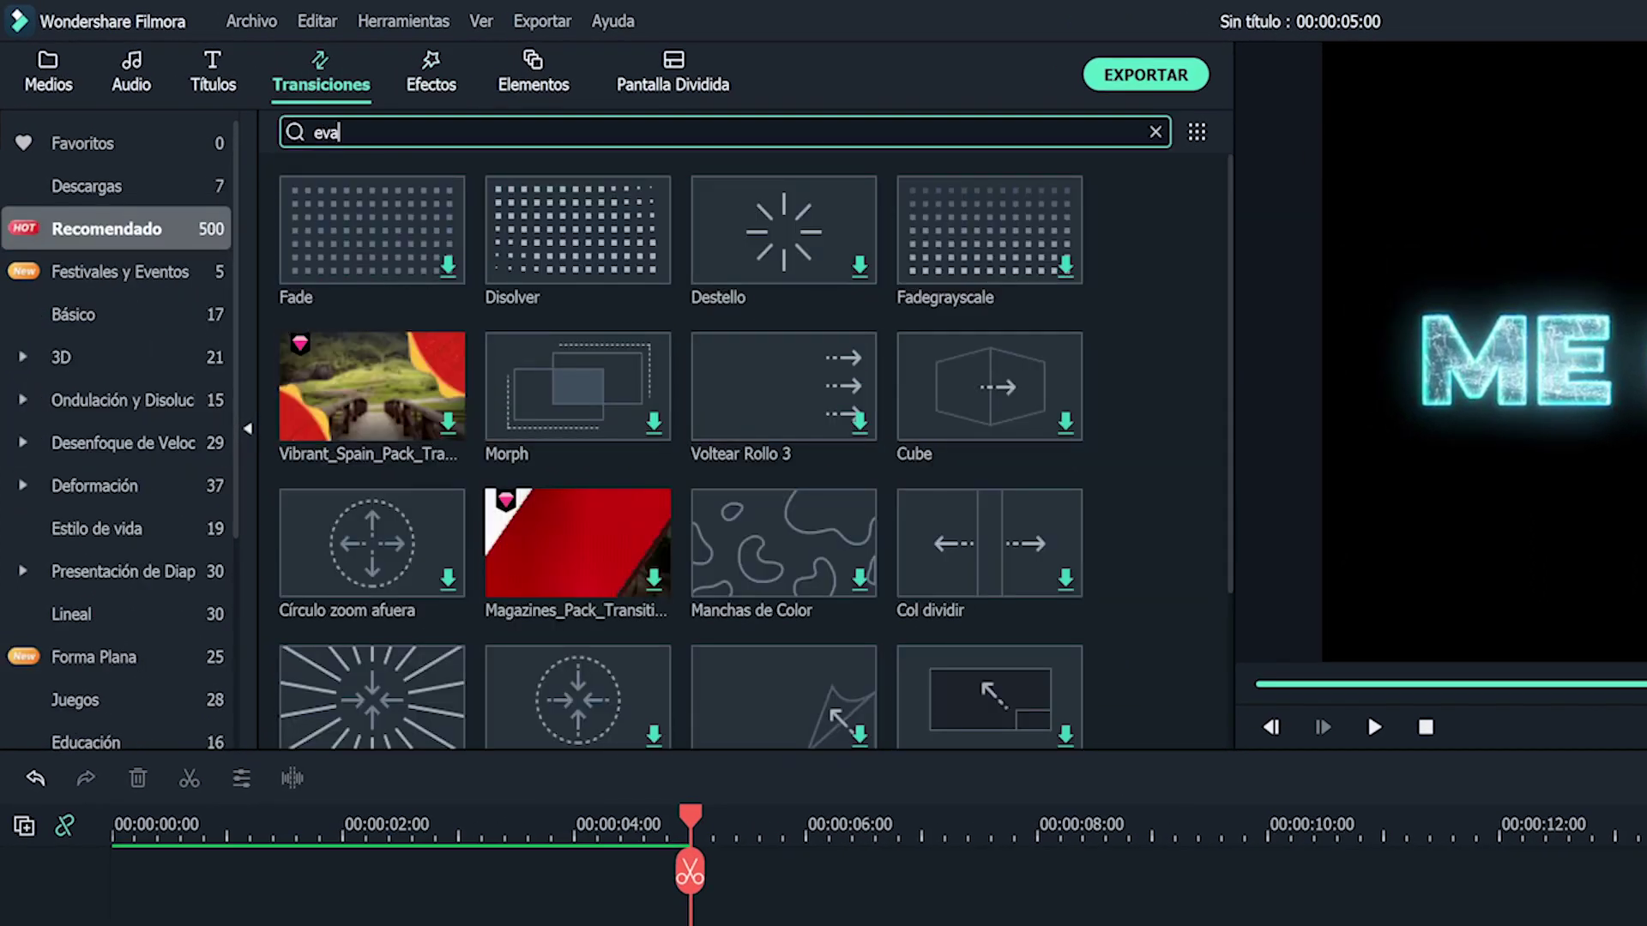
text(porar)
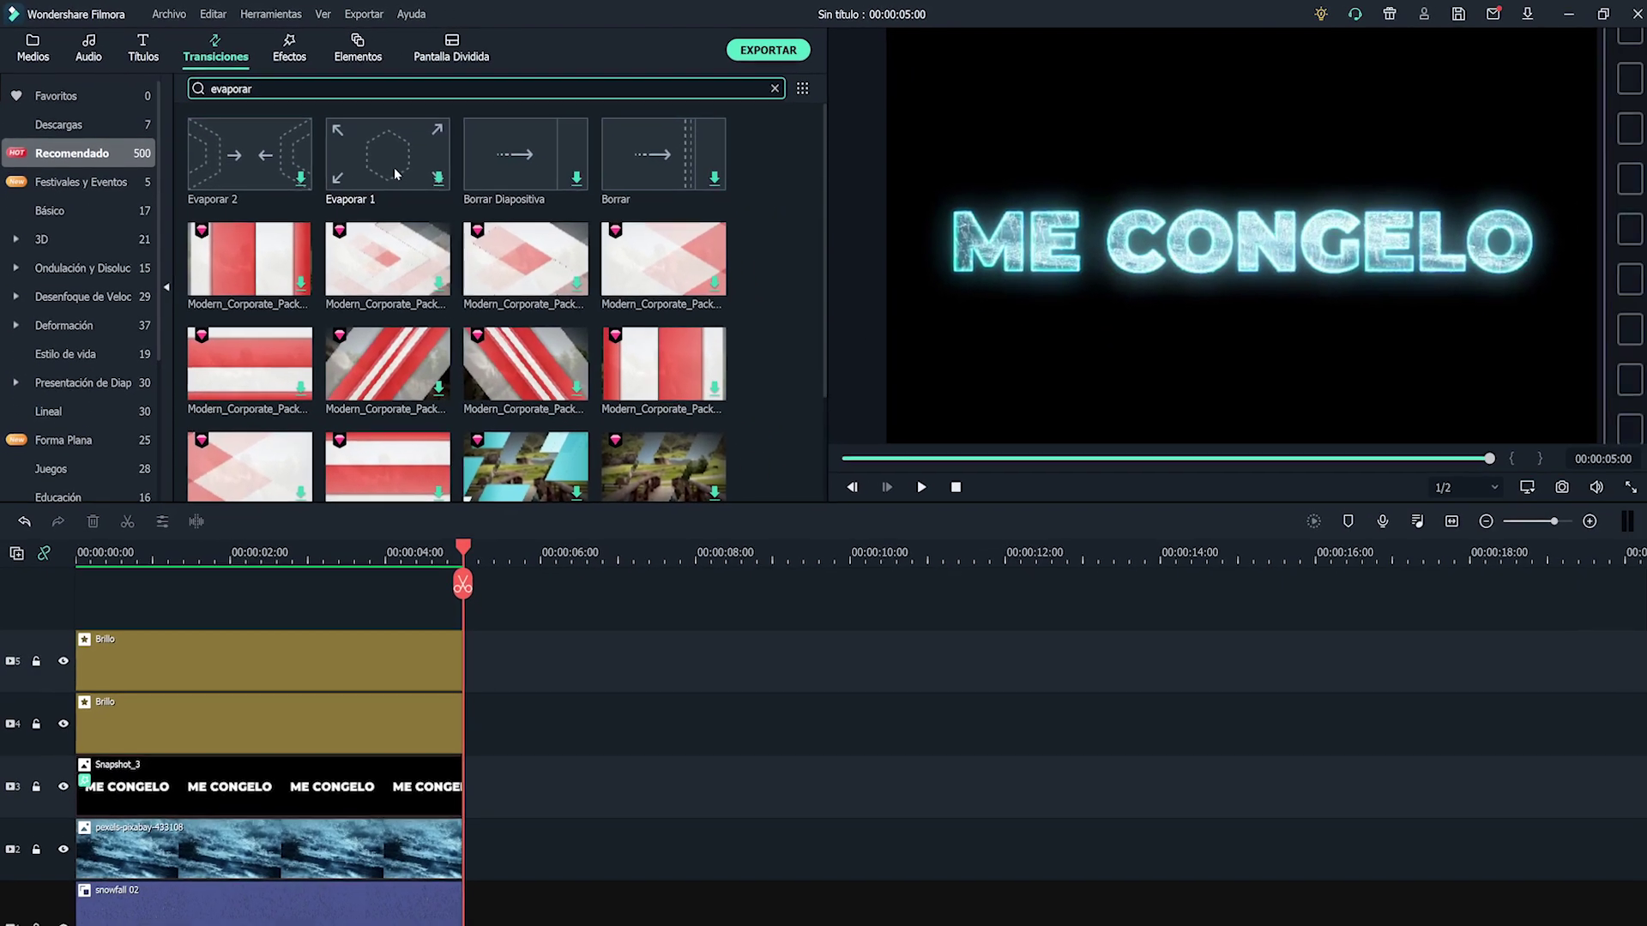
drag(393, 172, 230, 606)
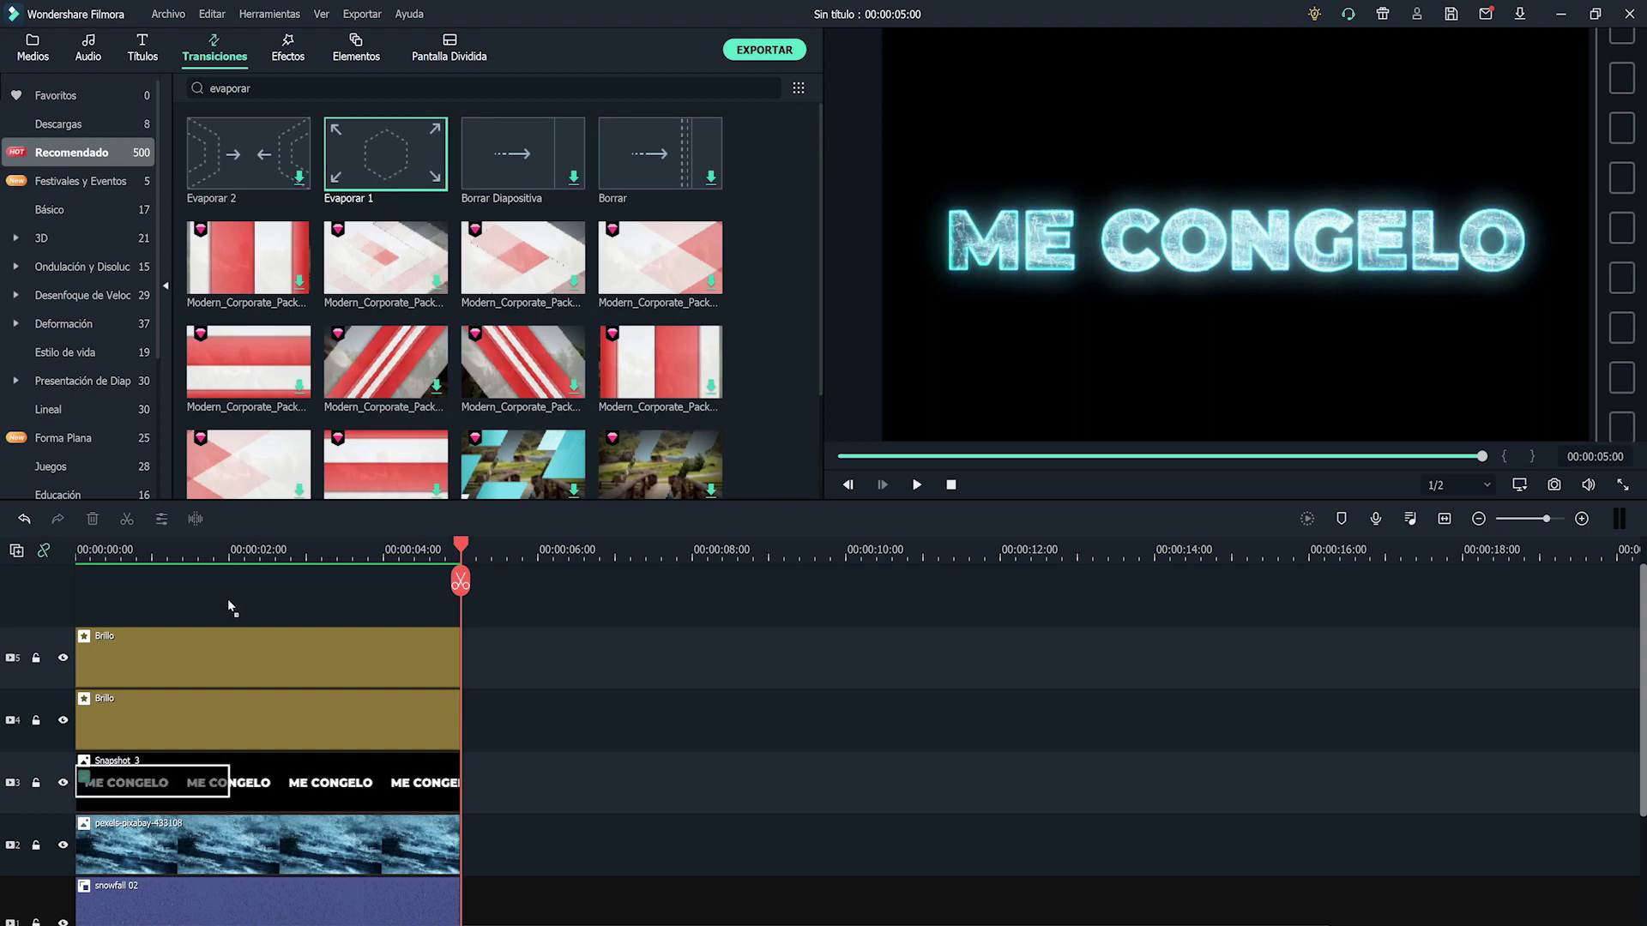
drag(97, 747, 95, 781)
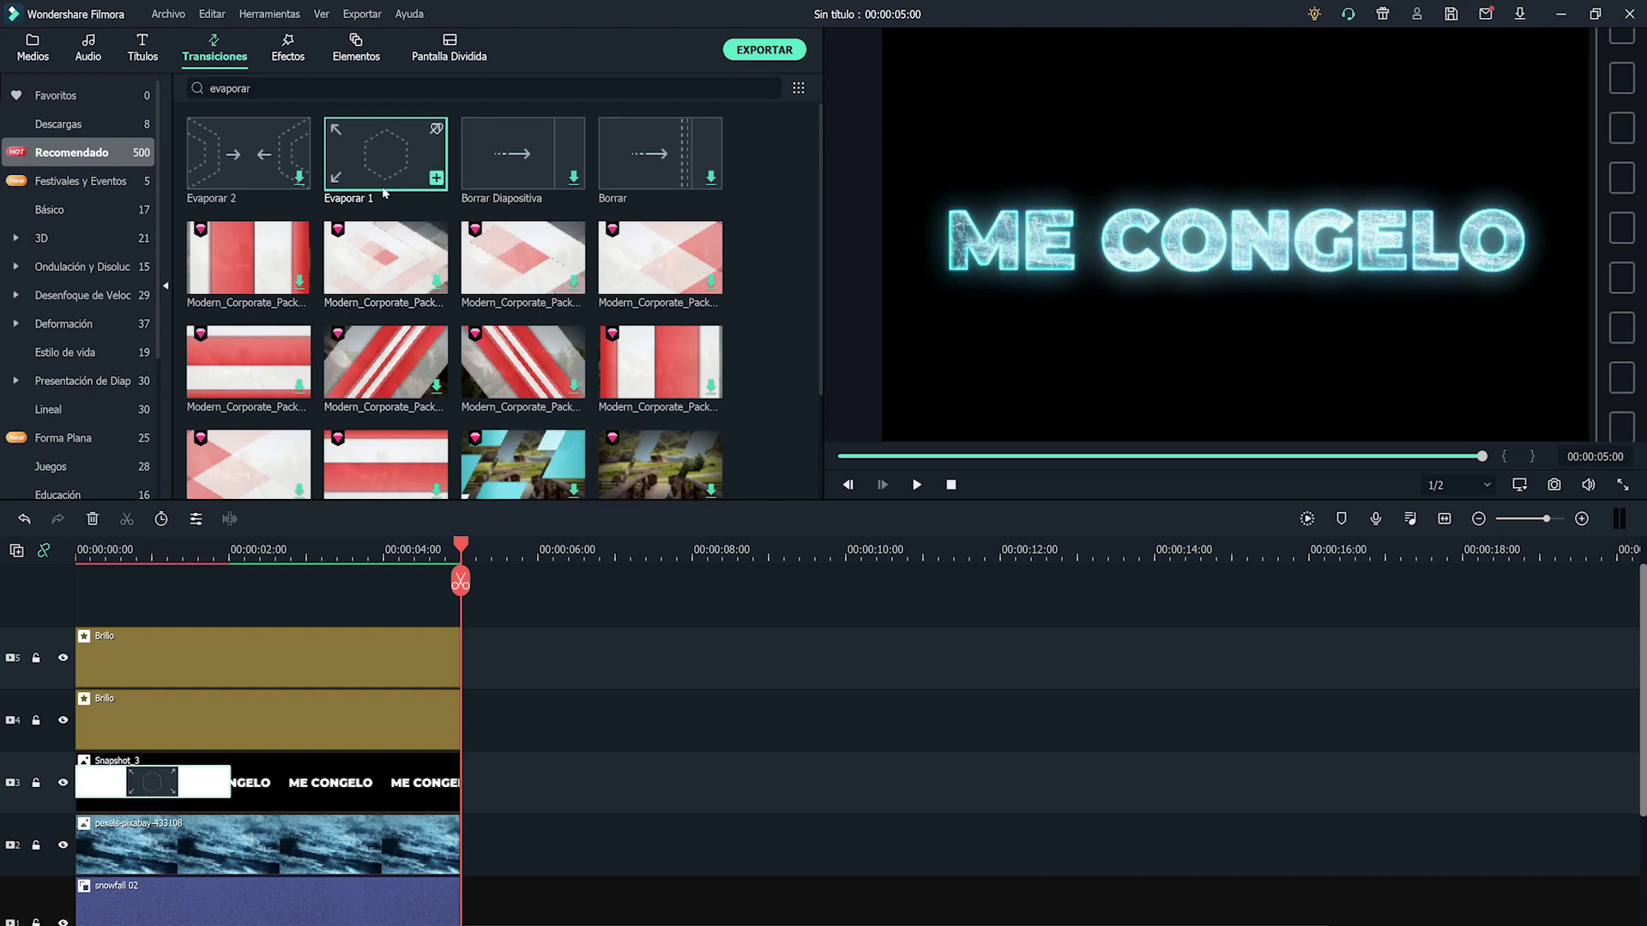
drag(362, 265, 123, 905)
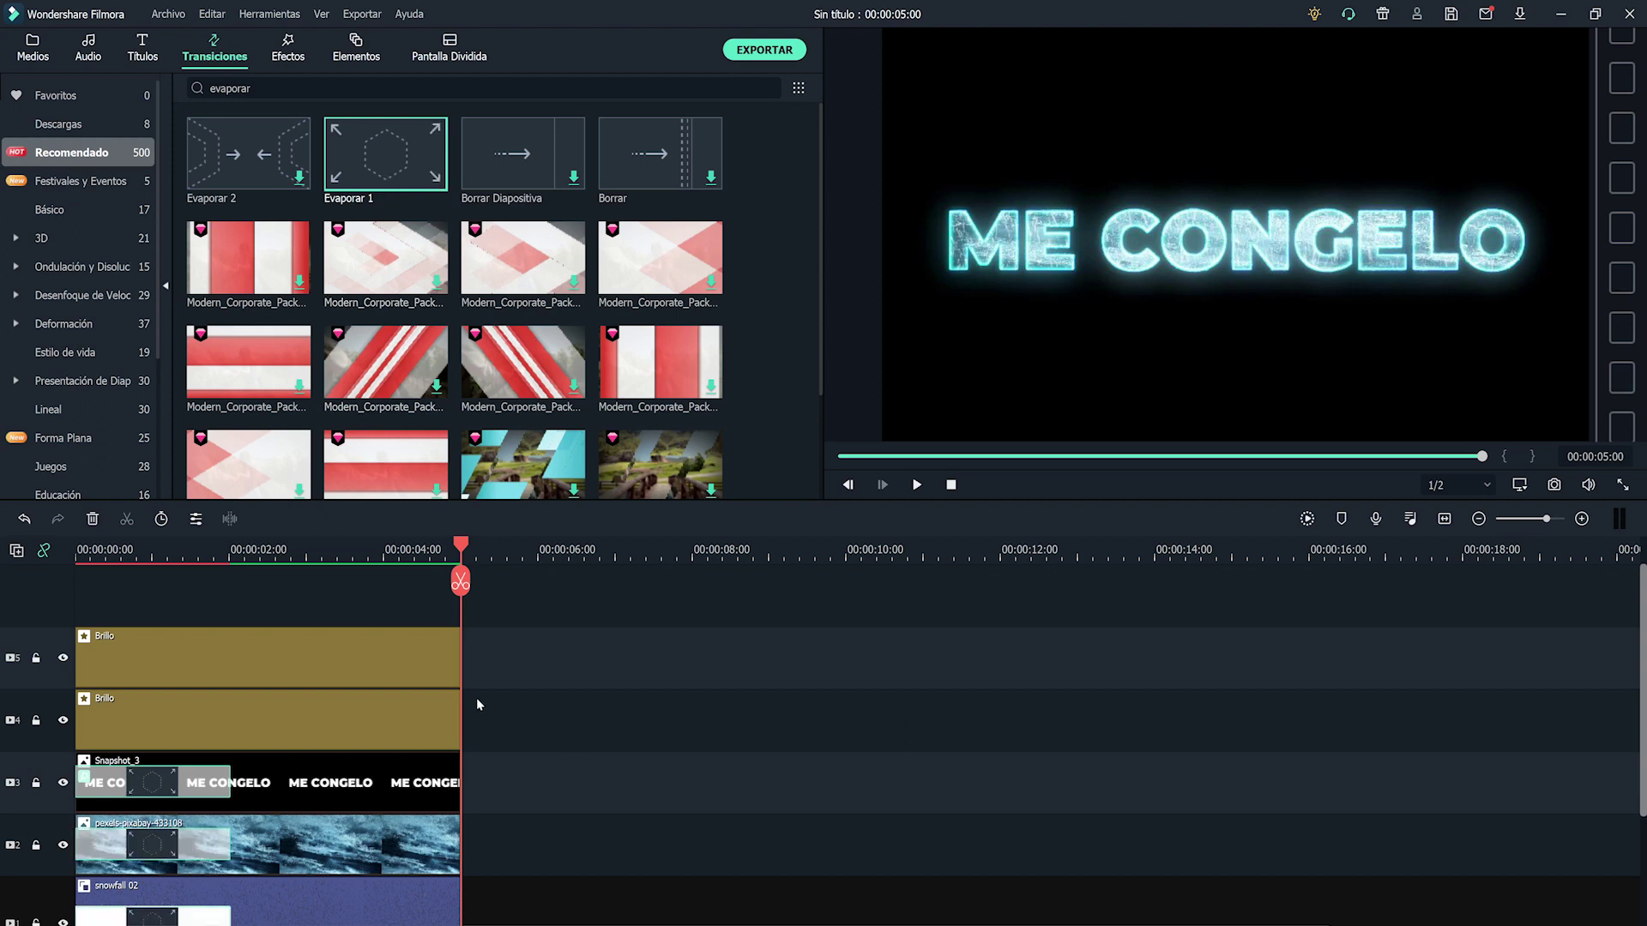
click(950, 485)
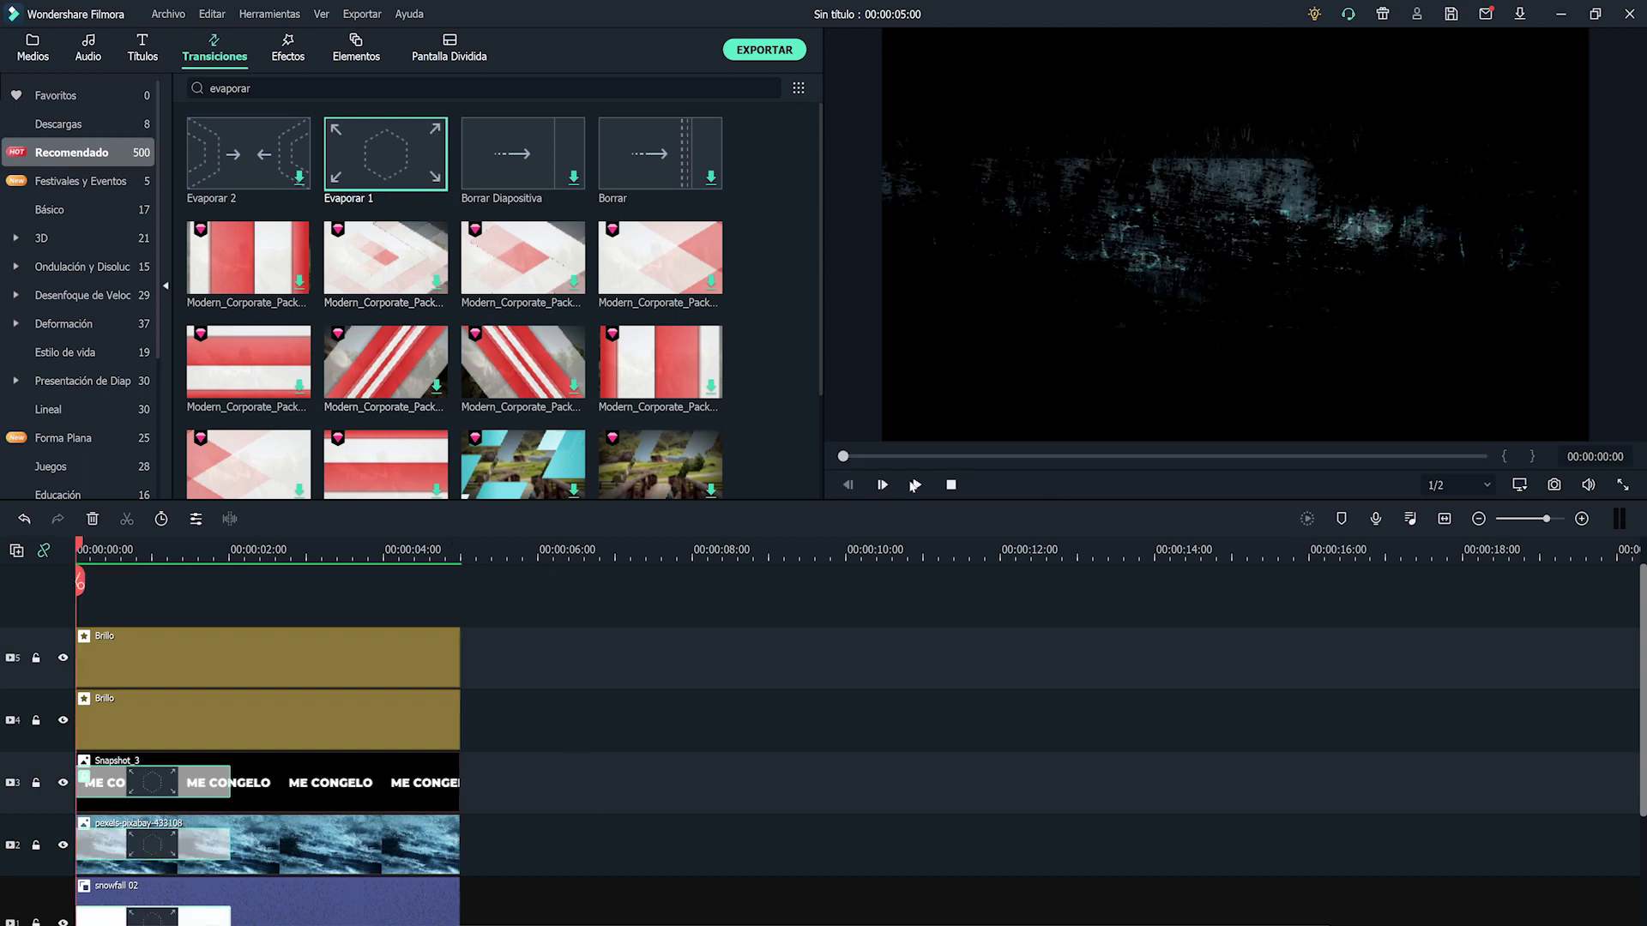
click(916, 485)
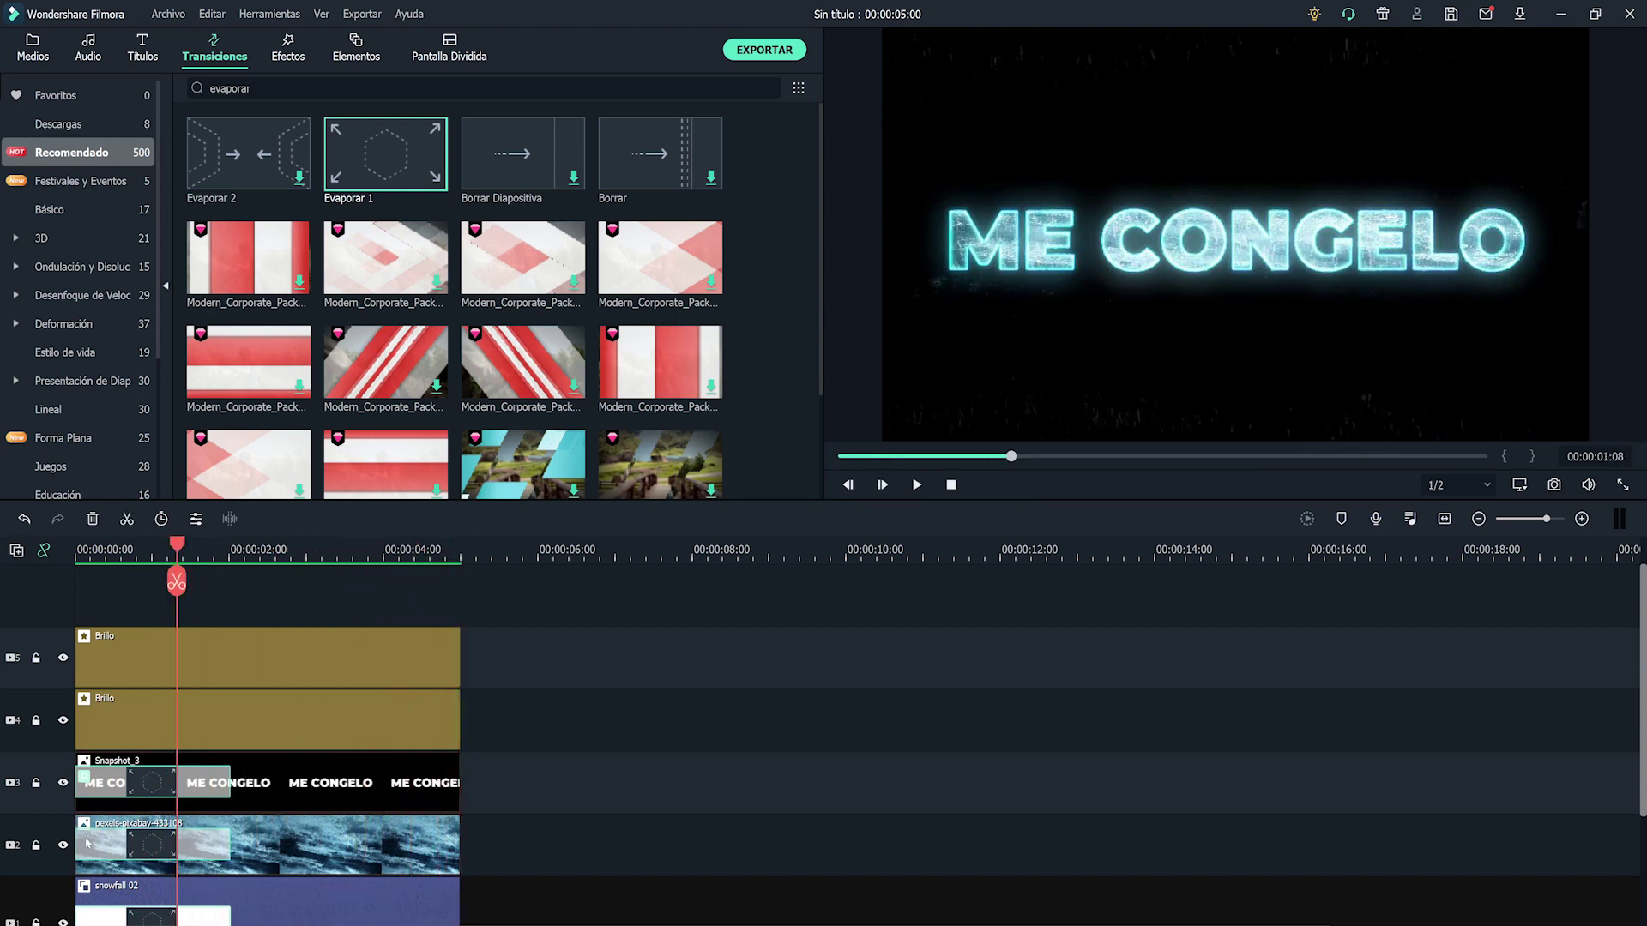
Trim the start of the ice texture clip on track 2 so it begins slightly after the others, and play back the result
click(83, 826)
scroll(260, 894, down, 1)
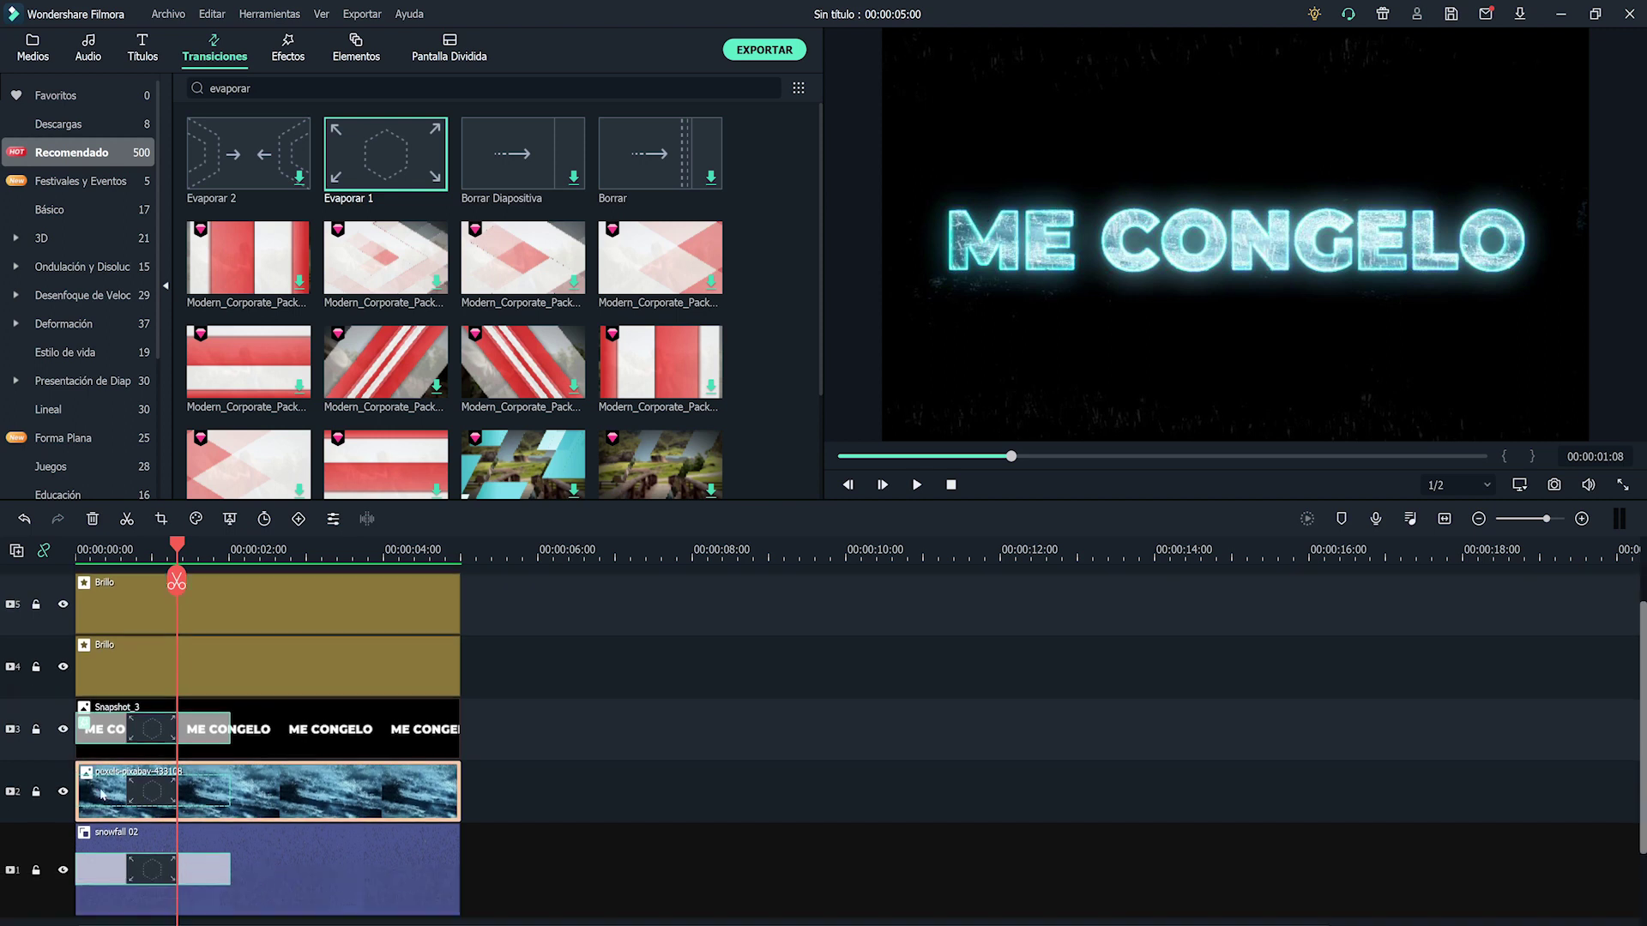
drag(78, 772, 92, 764)
drag(130, 769, 107, 769)
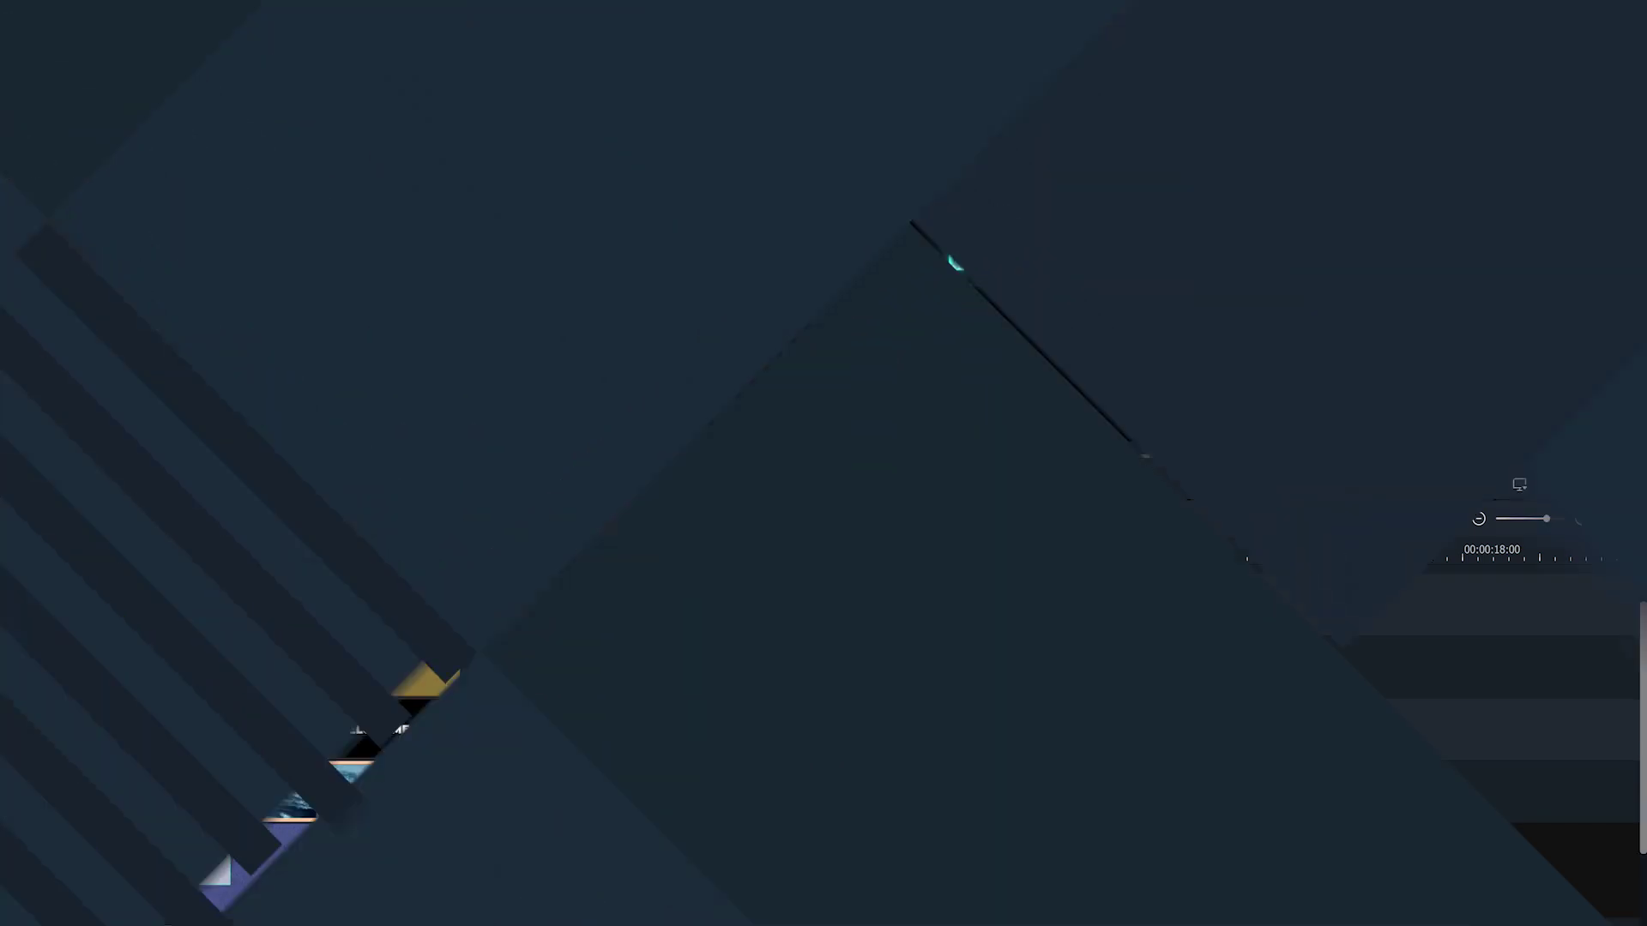
click(916, 485)
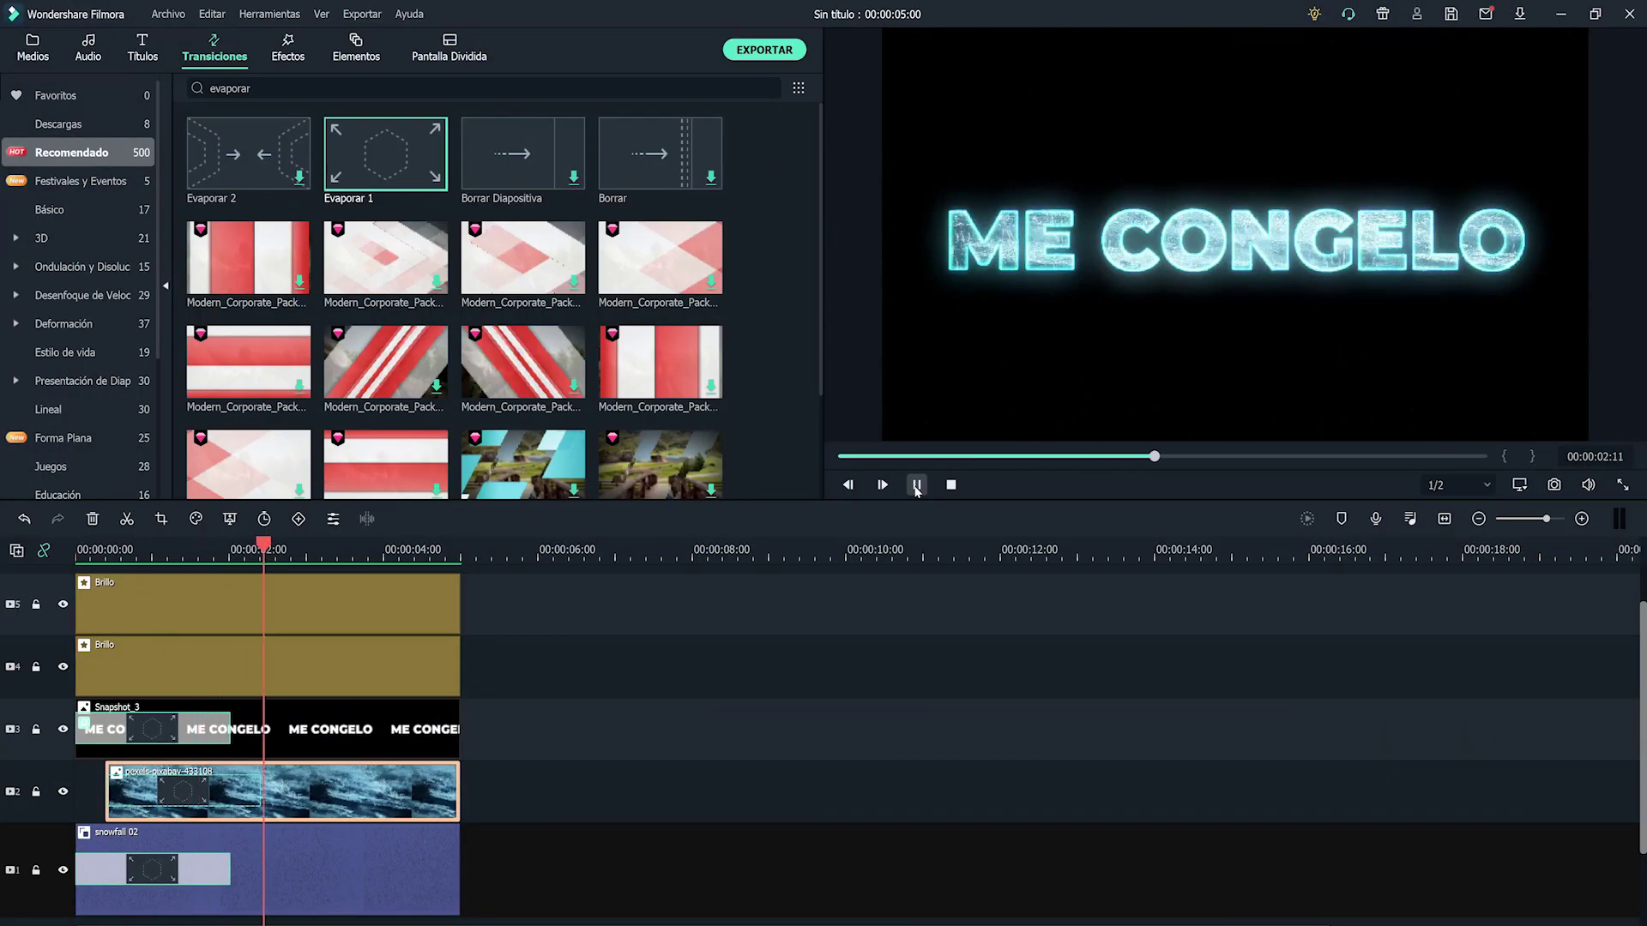
click(916, 484)
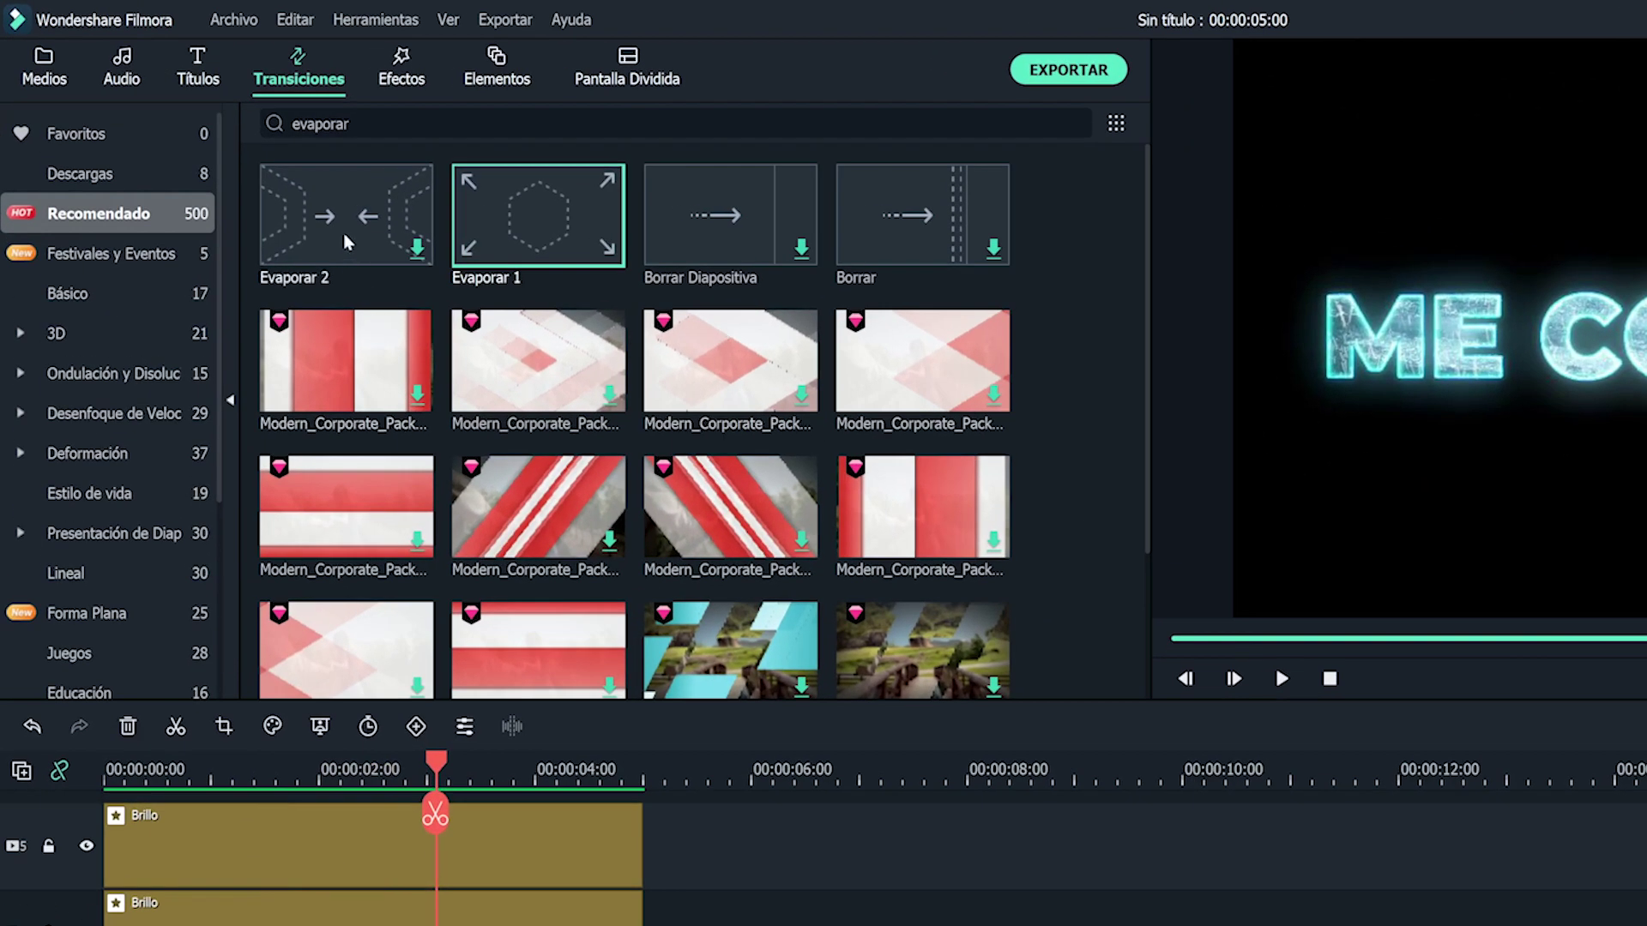
Add the Evaporar 2 transition to the end of the snapshot, ice texture and snowfall 02 clips and play it back
drag(346, 243, 393, 733)
drag(346, 215, 383, 789)
click(916, 484)
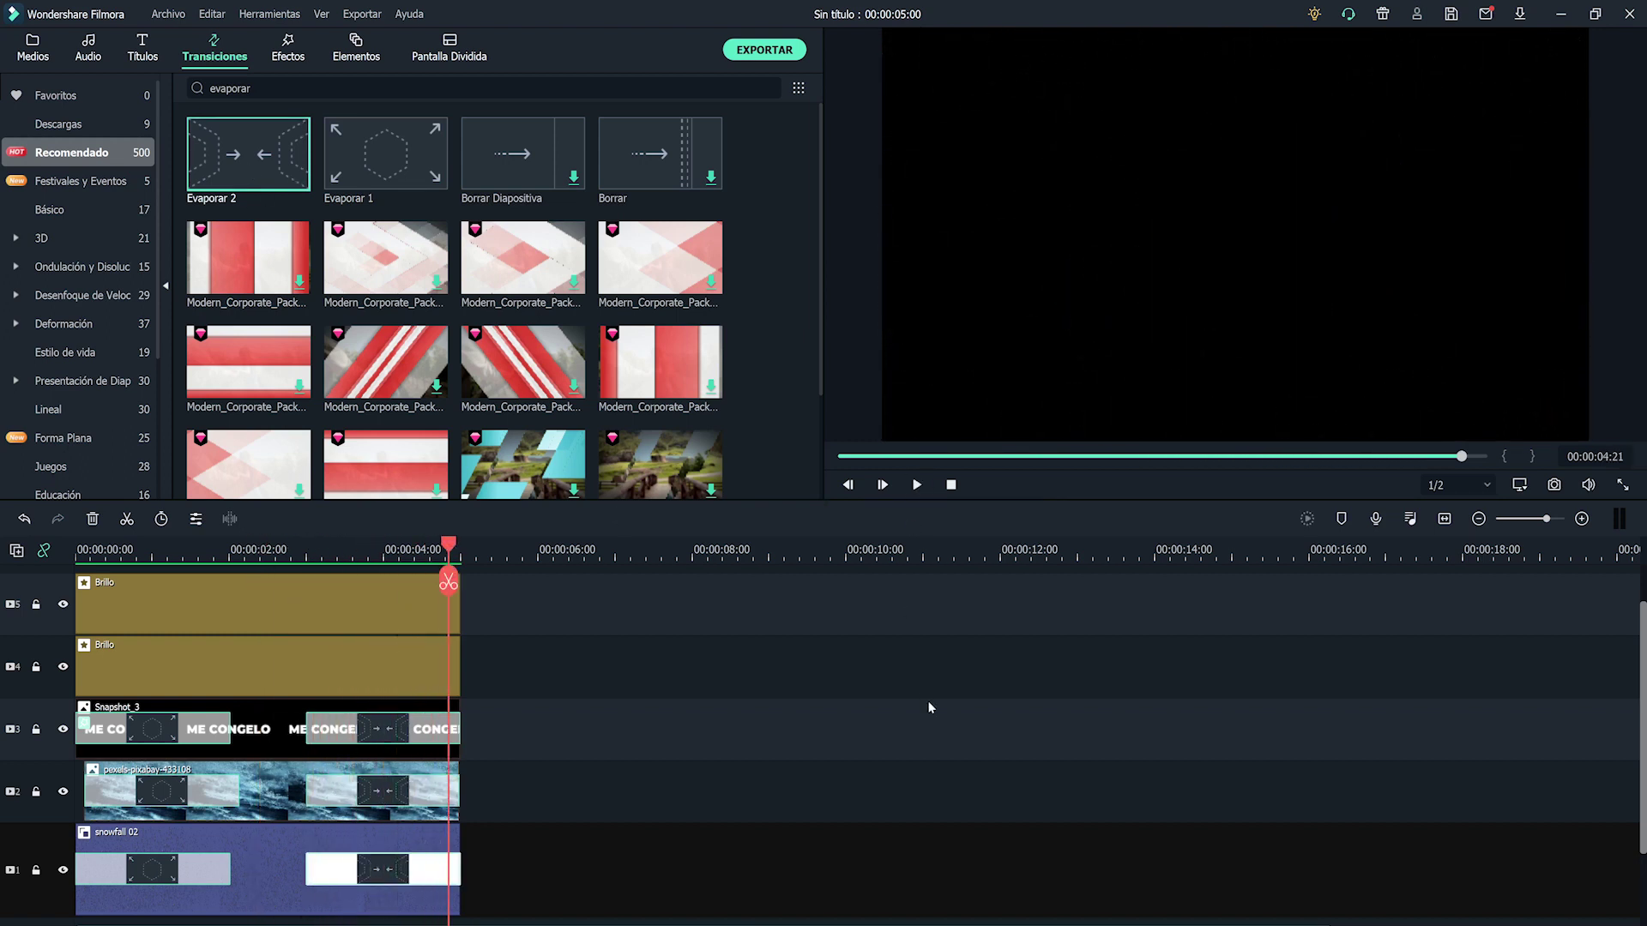
Lengthen the Evaporar 2 transitions on the ice texture and snowfall 02 clips so they start slightly earlier than the snapshot's
click(414, 799)
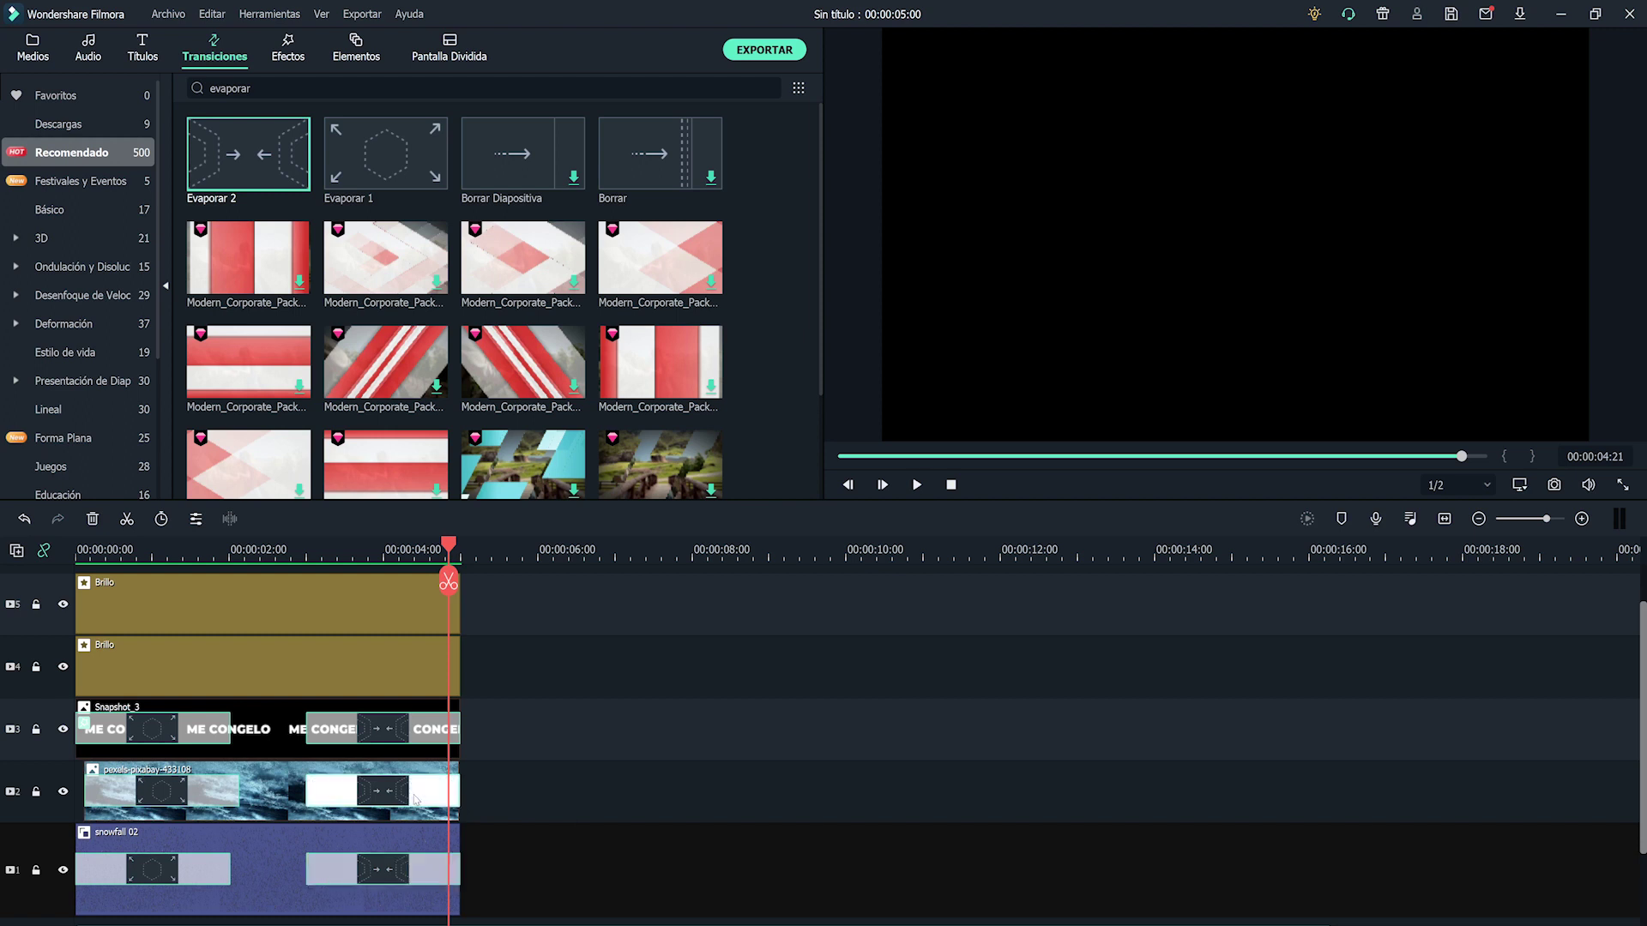
click(399, 881)
click(415, 808)
click(399, 869)
click(308, 793)
drag(280, 791, 283, 791)
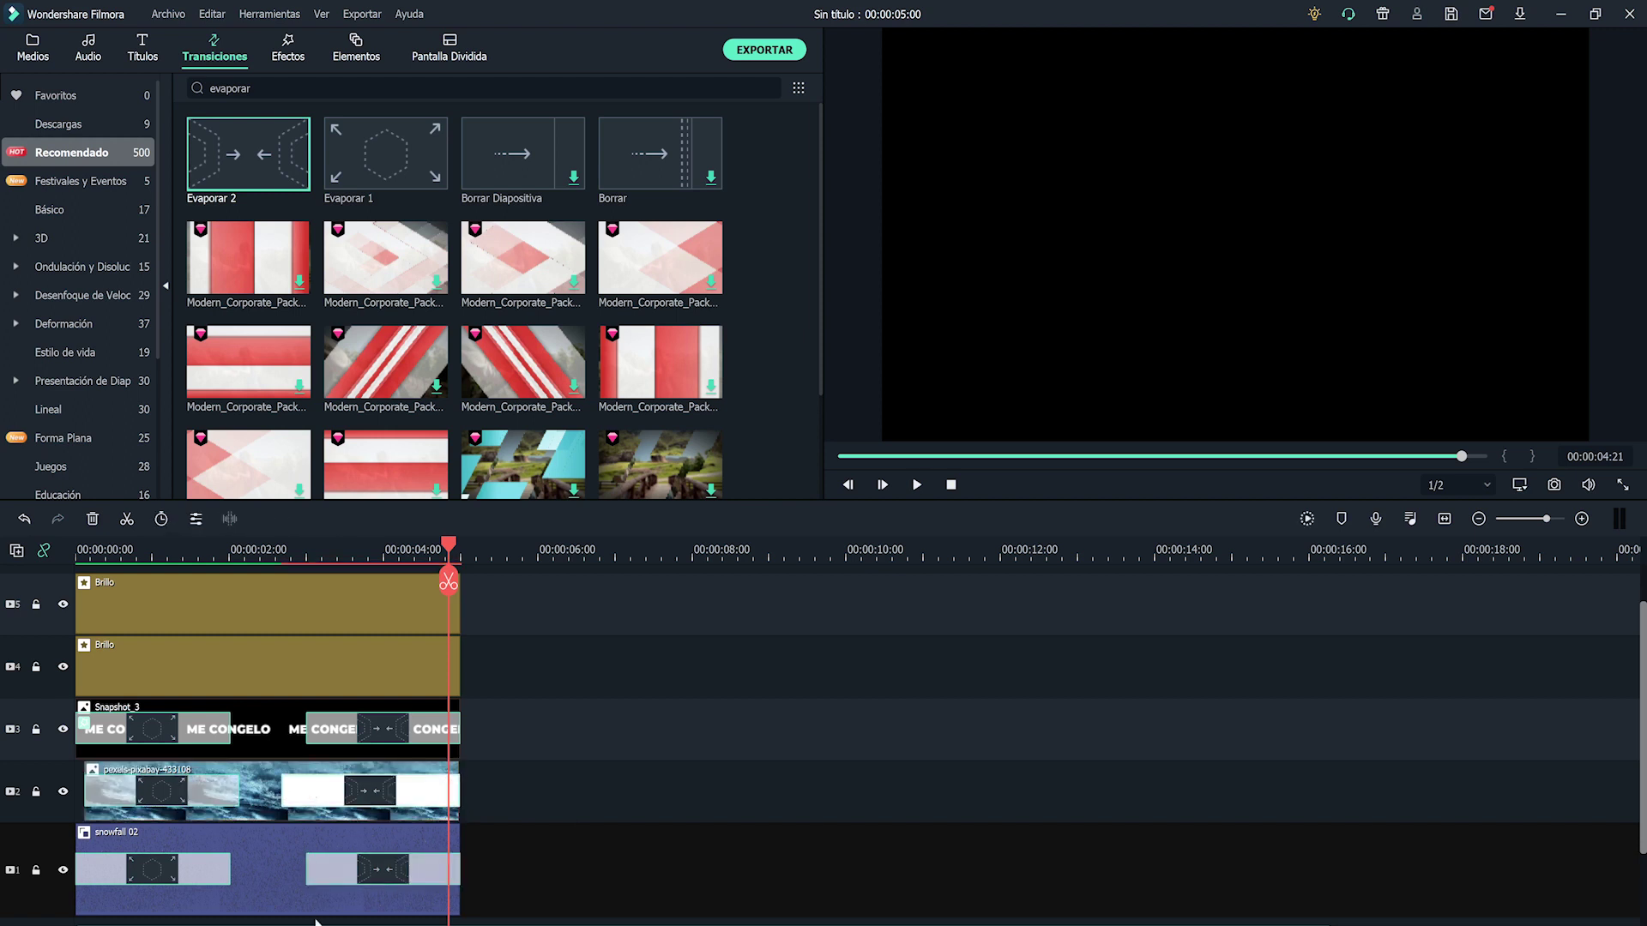
click(309, 874)
Extend all clips together to end at 00:00:06:13 and play back the closing transition
key(ctrl+a)
drag(461, 632, 580, 632)
click(283, 556)
click(917, 485)
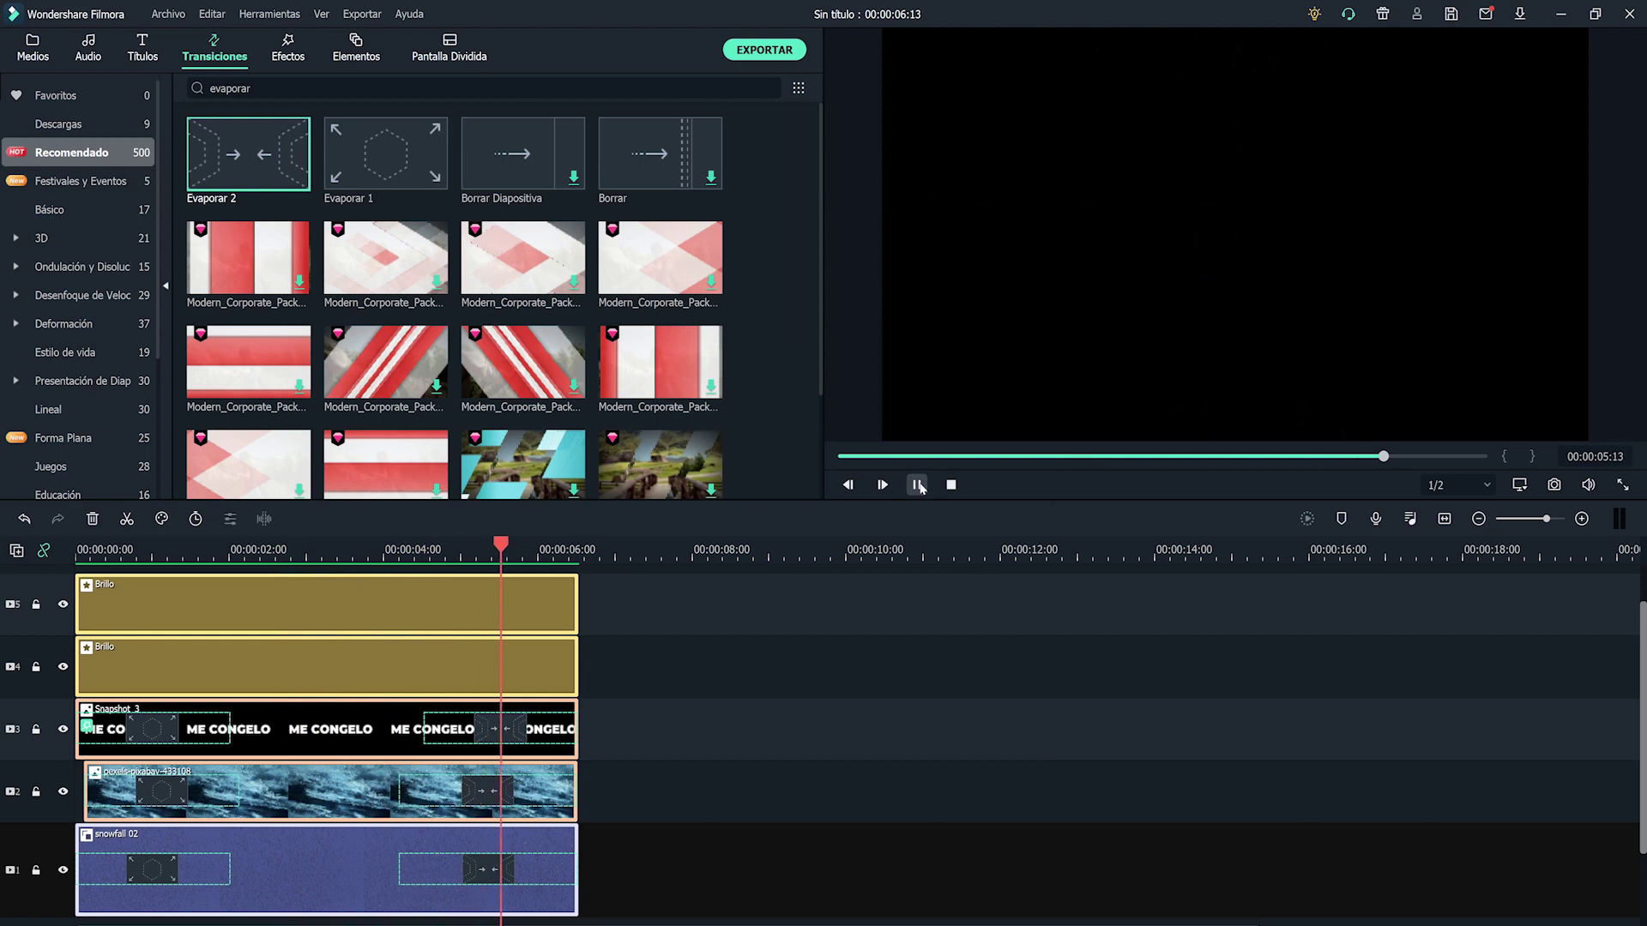
click(917, 484)
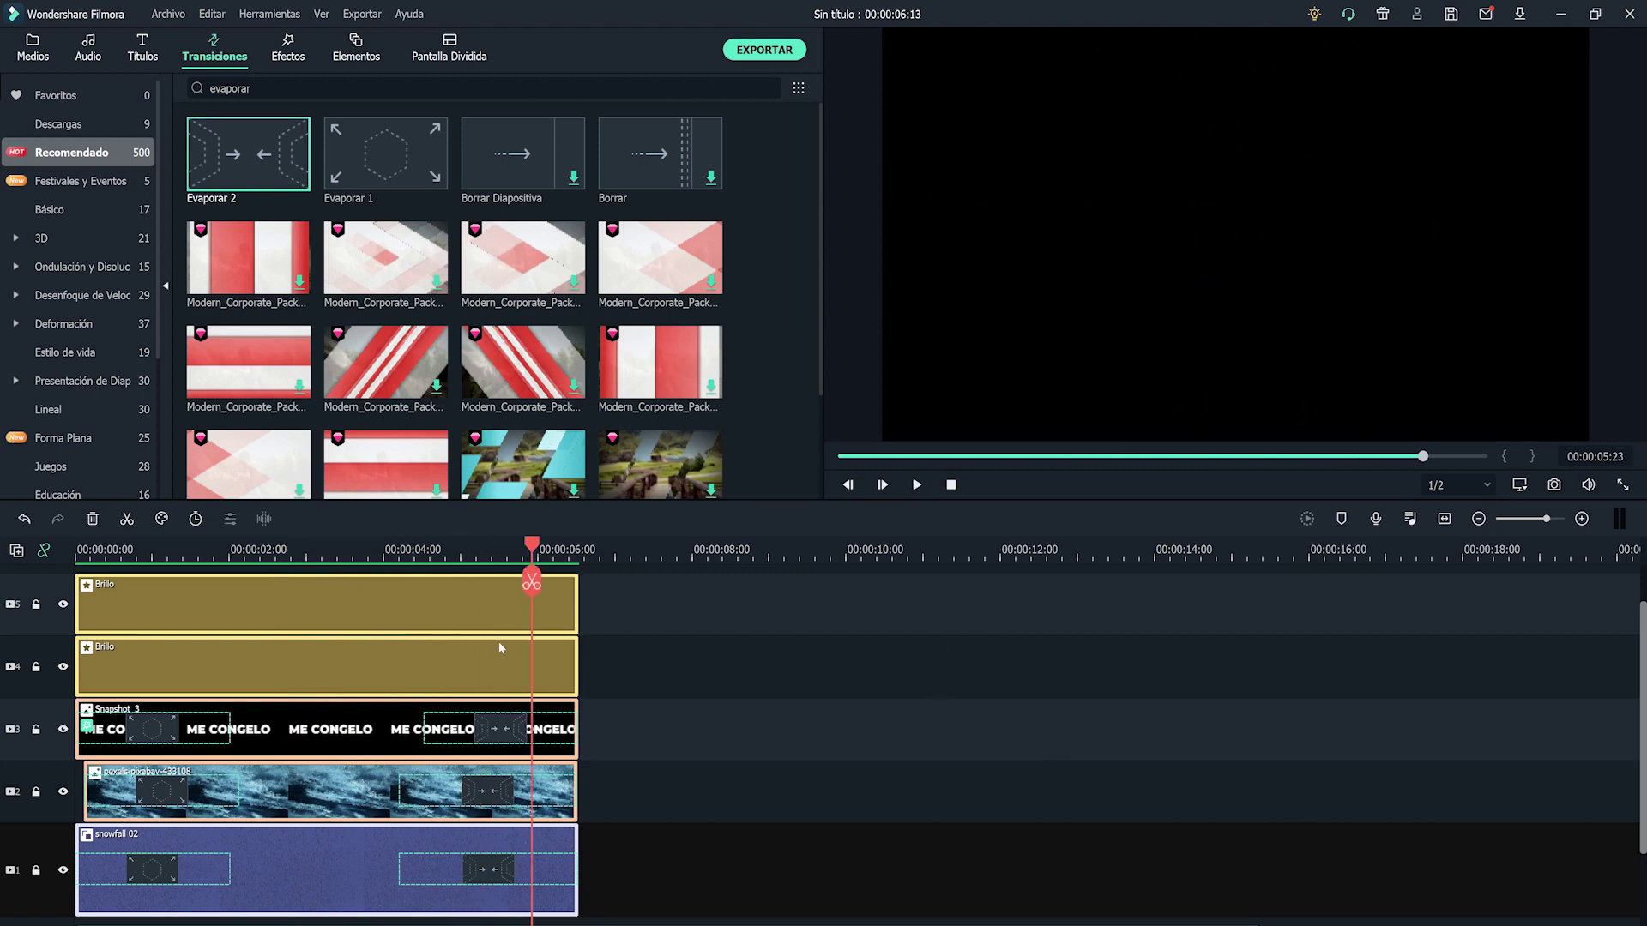
Add the pexels-niezlyziom-5485148 snow video at the start of track 6 and cut off everything past 00:00:06:13
click(33, 48)
drag(609, 175, 129, 600)
click(585, 549)
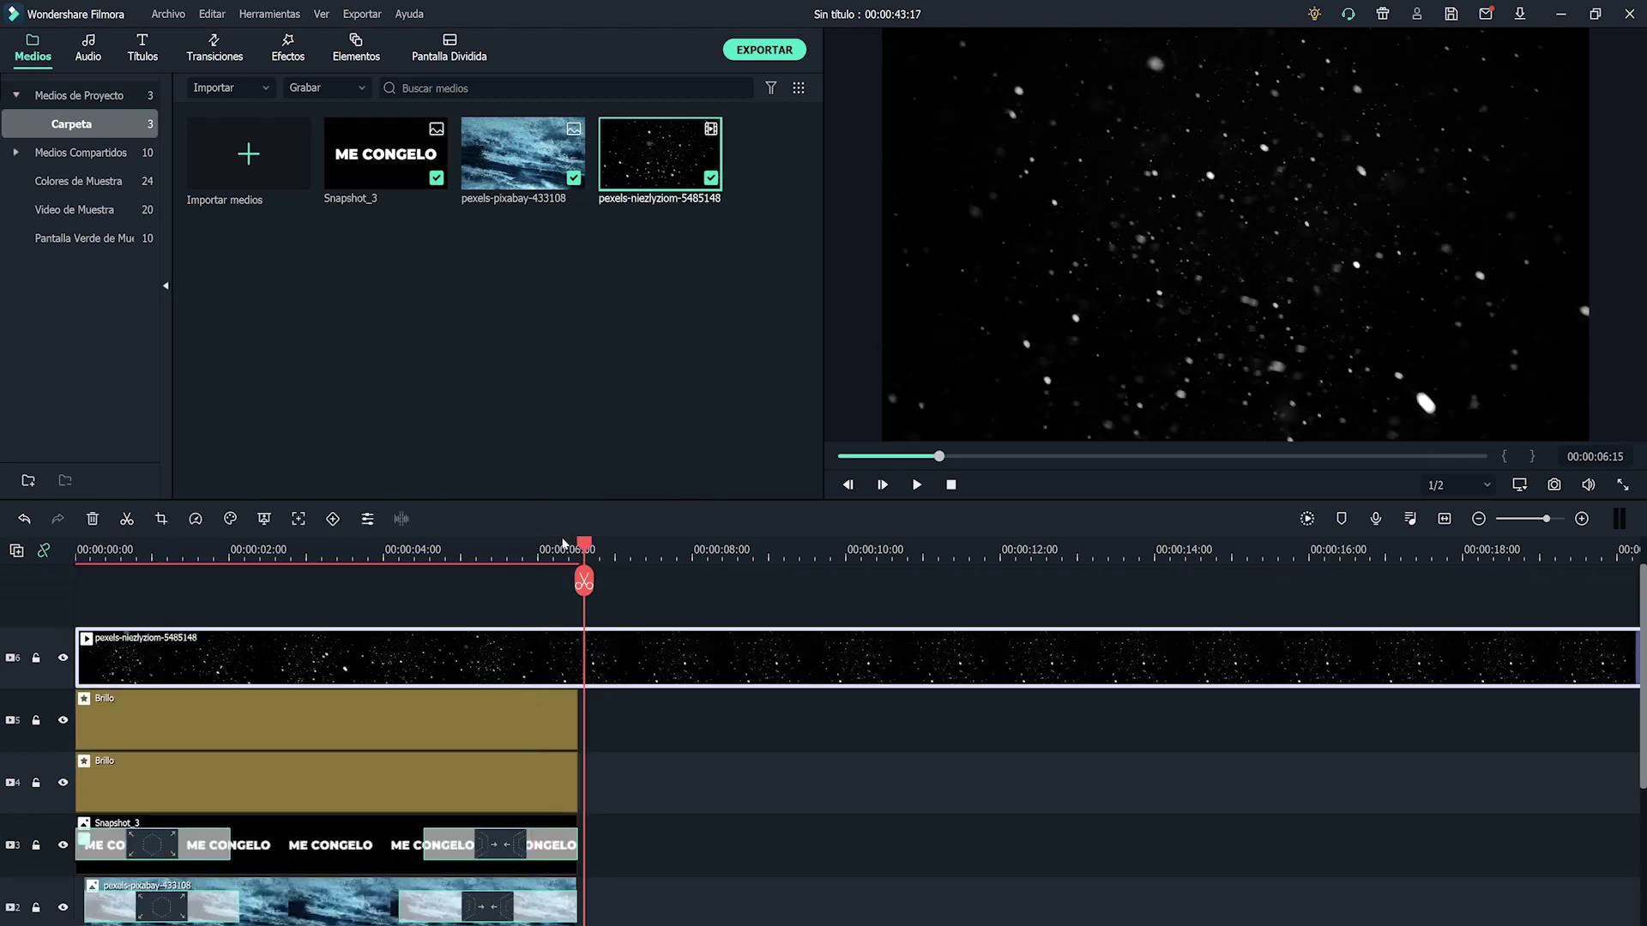
drag(566, 546, 578, 549)
click(579, 581)
key(Delete)
click(950, 484)
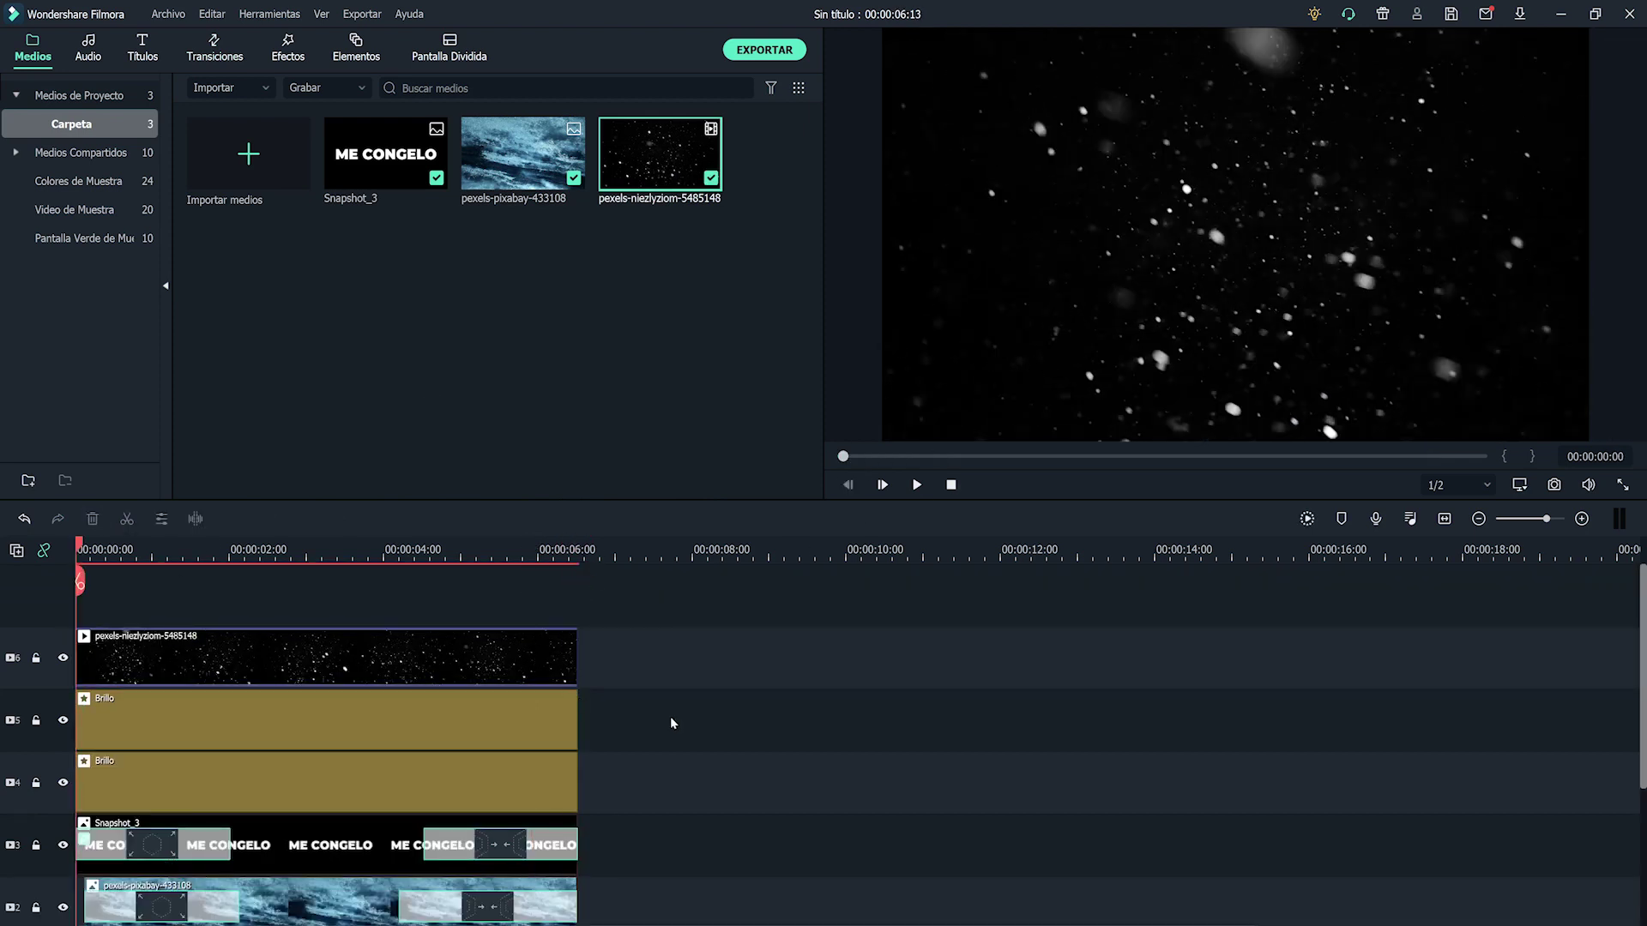
Set the blend mode (Modo de fusión) of the snow video on track 6 to Pantalla
double_click(396, 659)
click(24, 121)
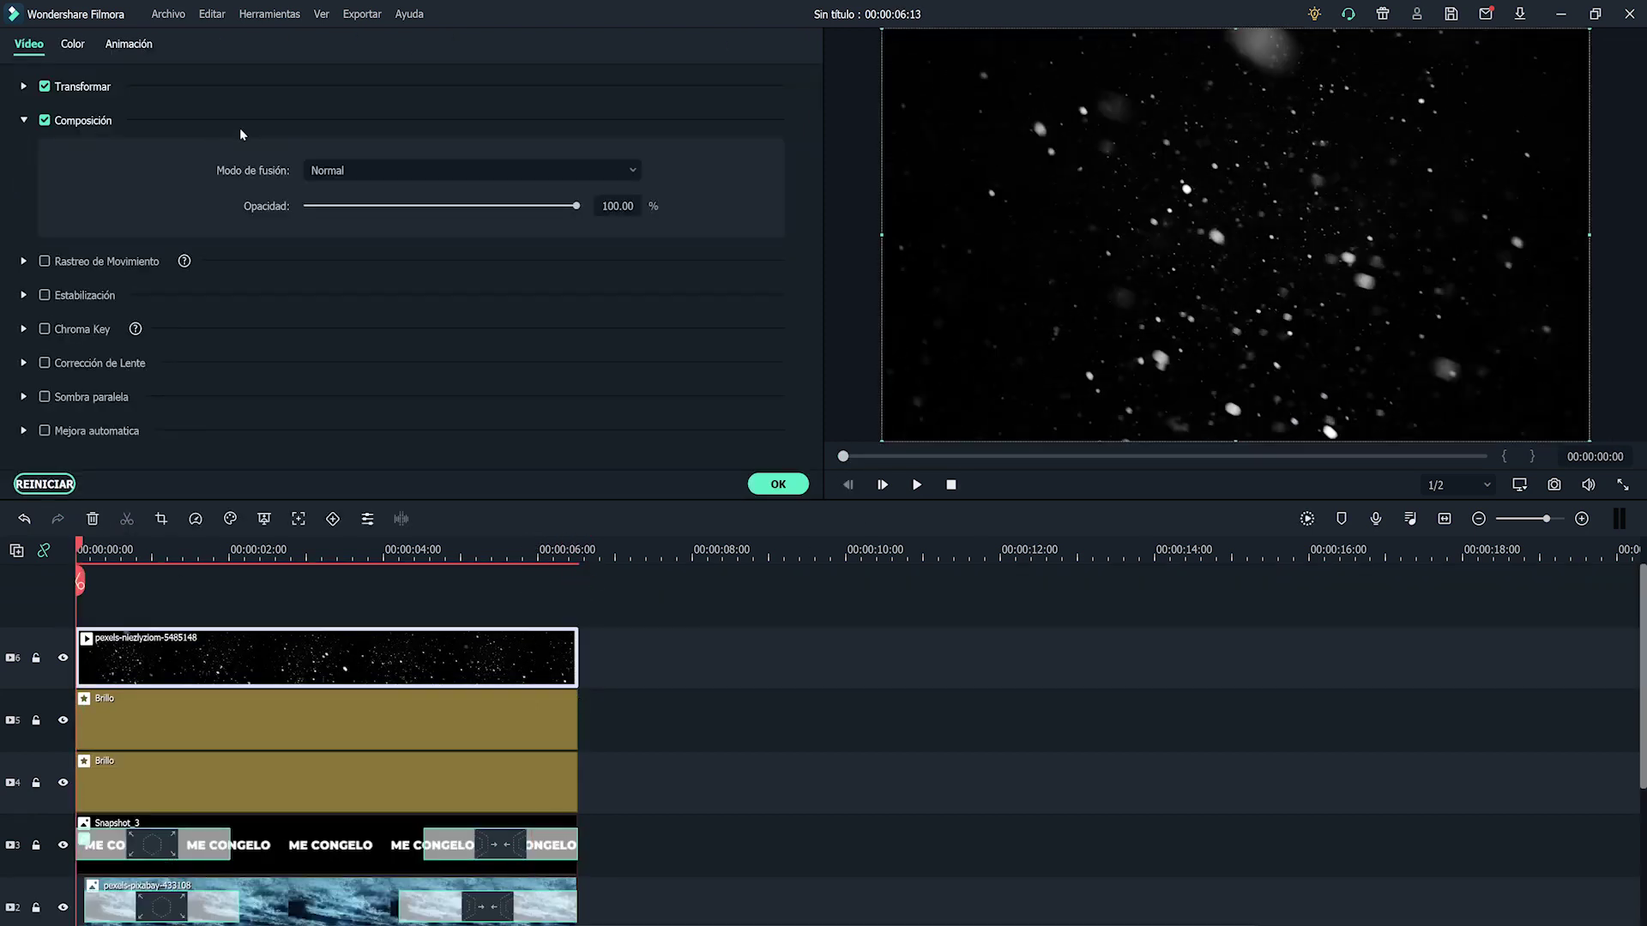
click(357, 170)
click(331, 378)
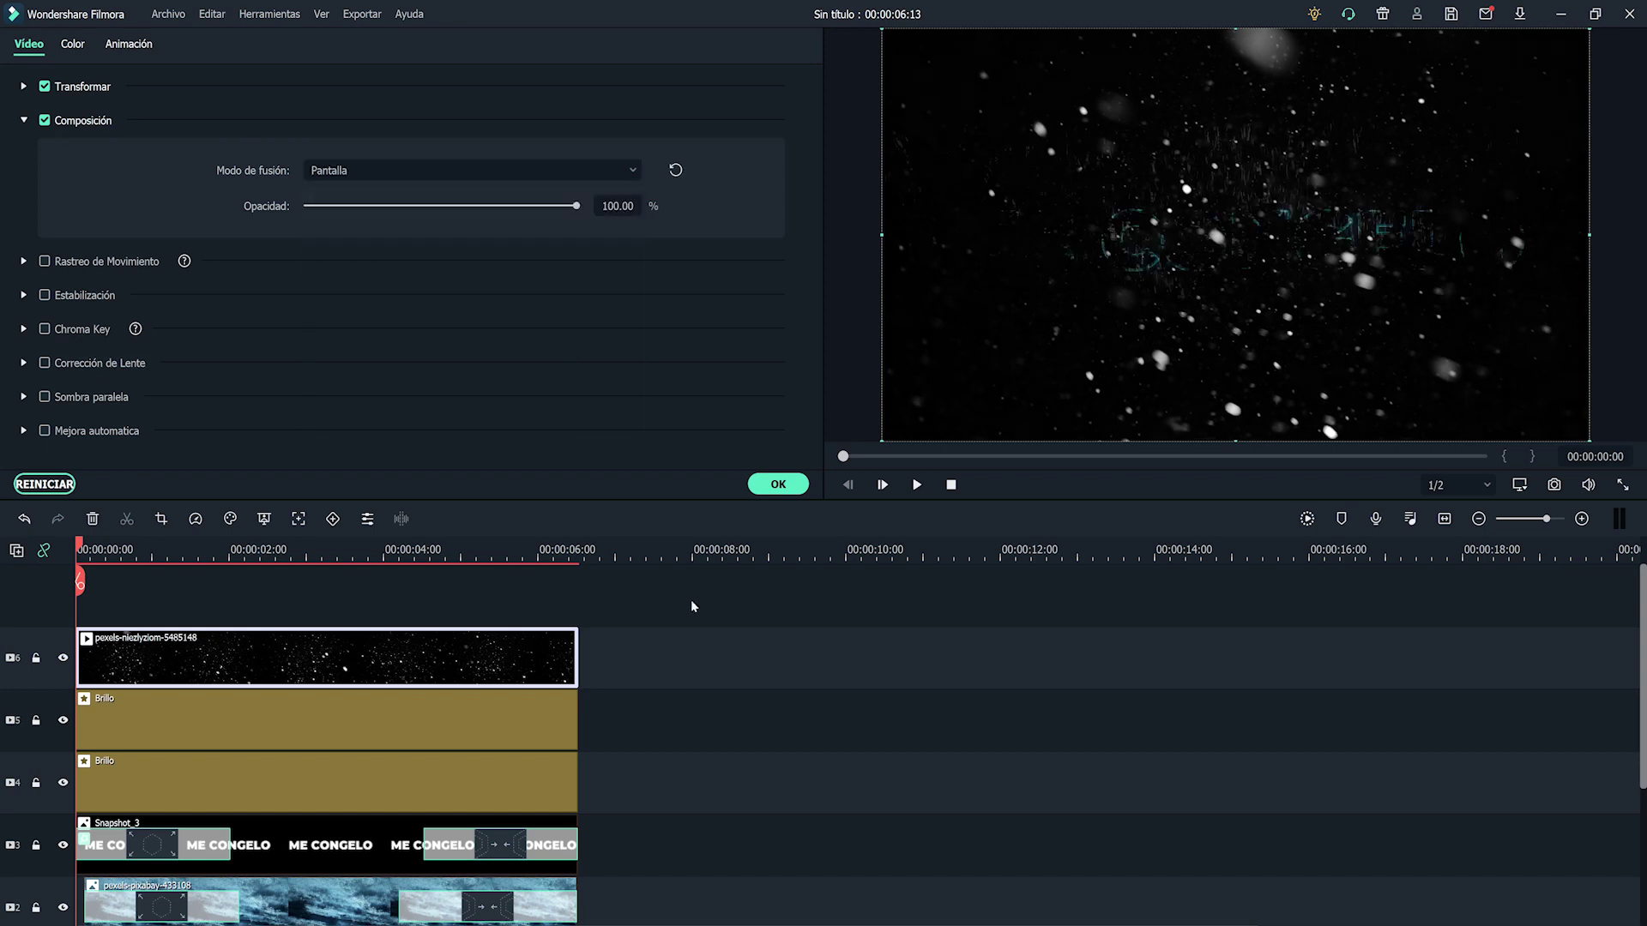